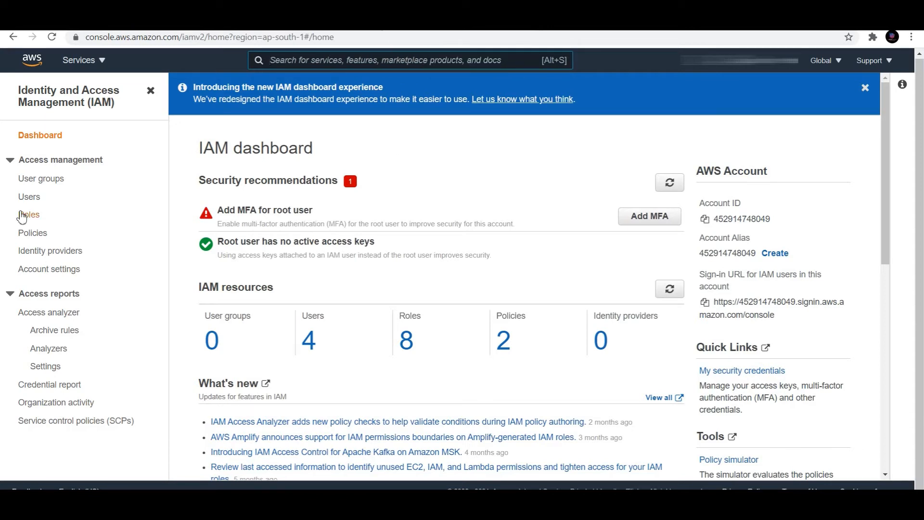
- Go to the IAM Policies list and start creating a new policy
left_click(35, 233)
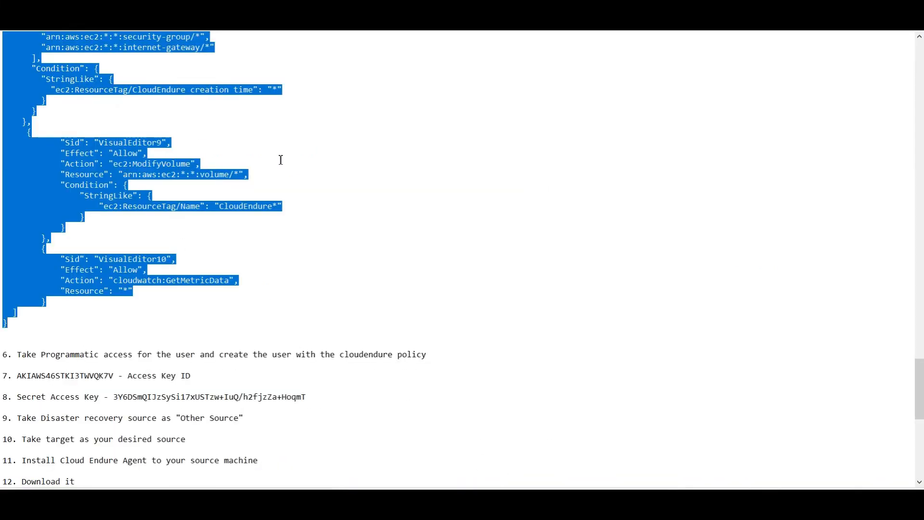
scroll(262, 213, "up", 20)
scroll(262, 217, "up", 20)
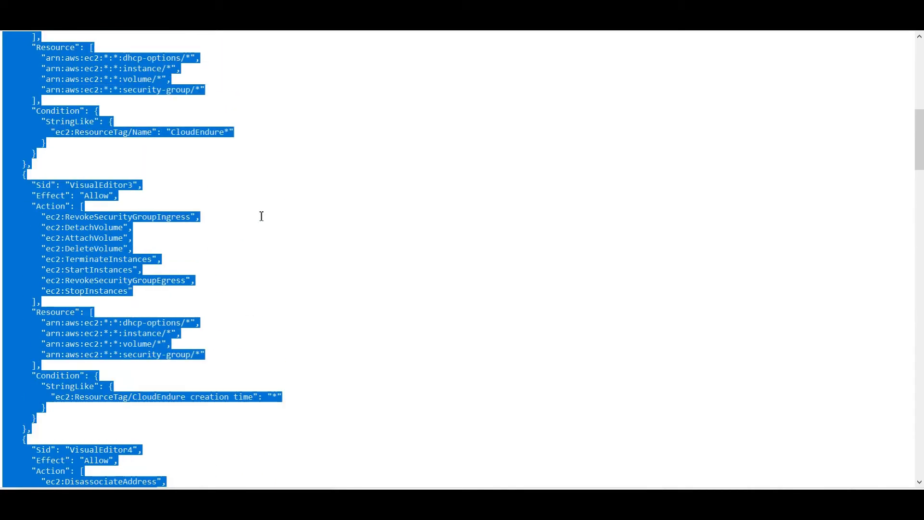
scroll(262, 216, "up", 15)
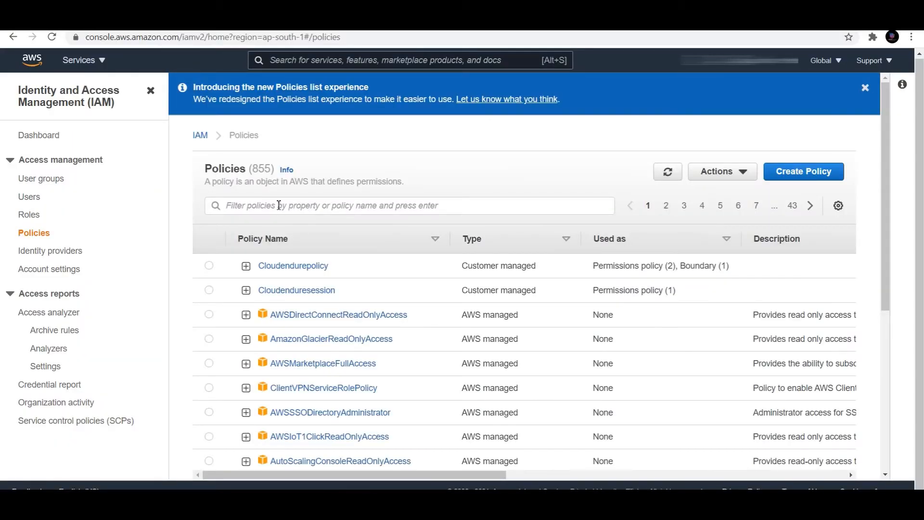
left_click(276, 204)
left_click(797, 175)
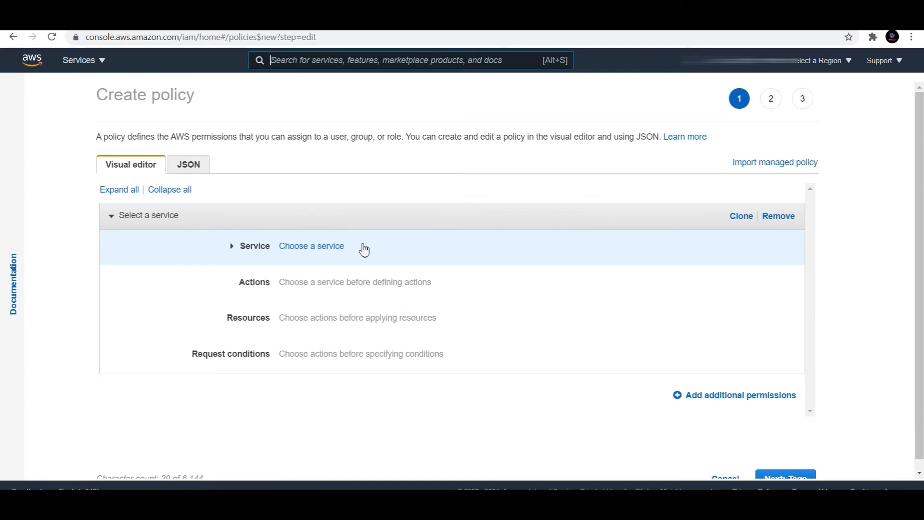
- Replace the default policy JSON with the pasted CloudEndure policy JSON
left_click(202, 168)
left_click(262, 252)
left_click_drag(245, 265, 109, 182)
key("ctrl+v")
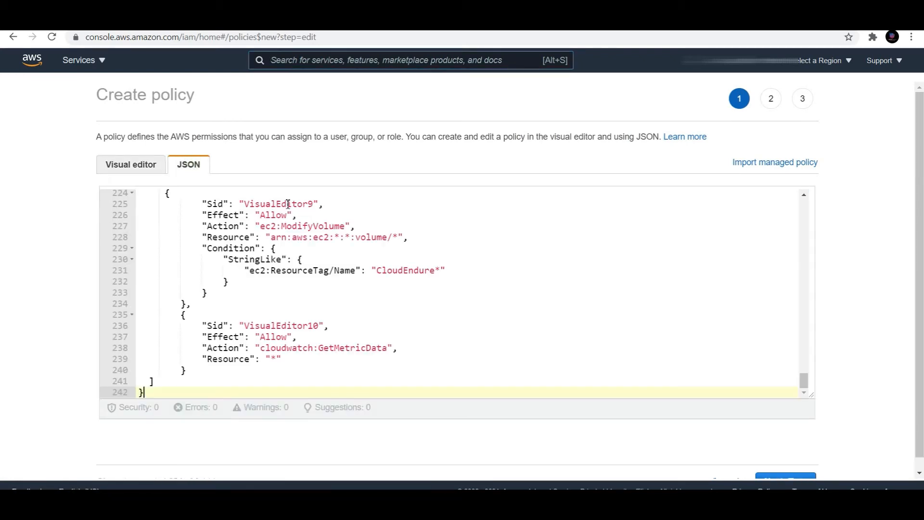
scroll(795, 466, "down", 1)
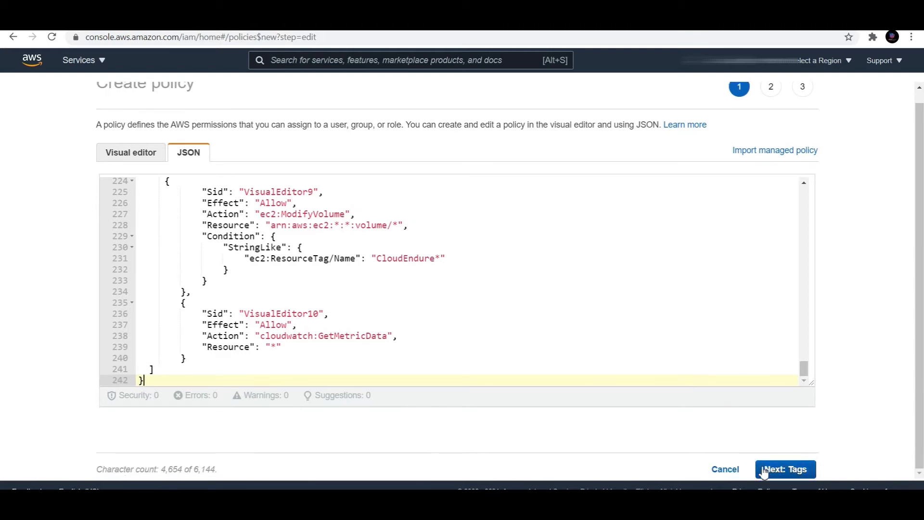
- Skip tags, name the policy cloudendurenew on review, and create it
left_click(766, 468)
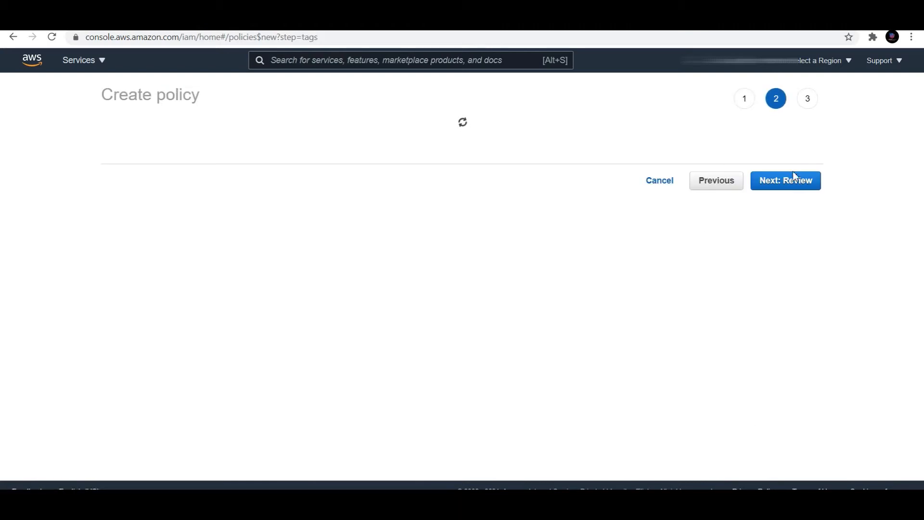
left_click(783, 311)
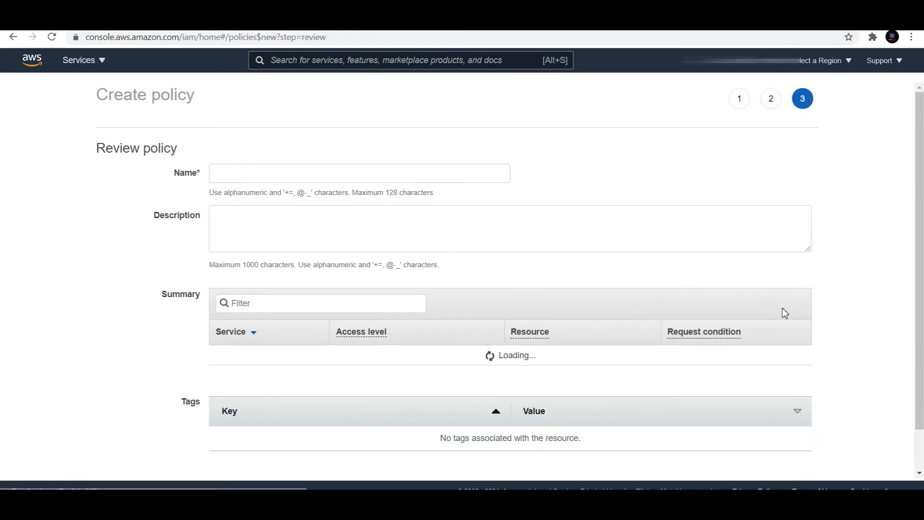
left_click(261, 173)
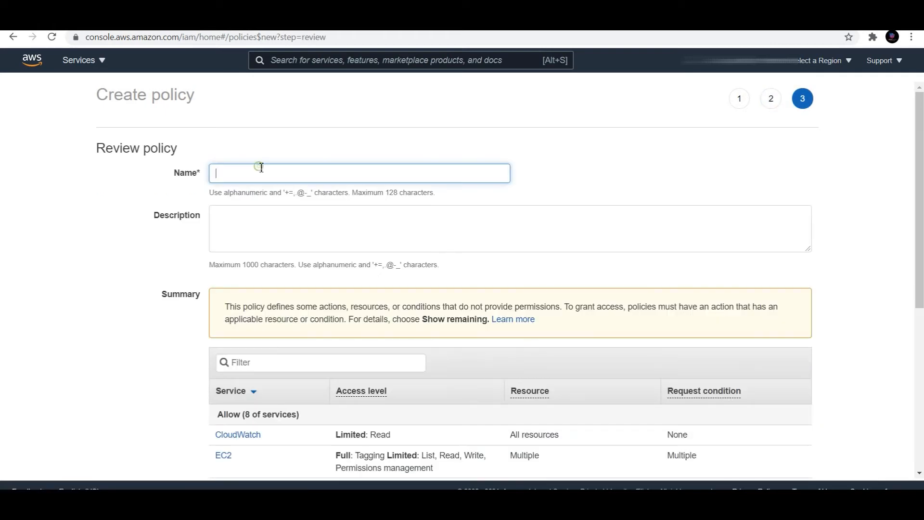
type("clo")
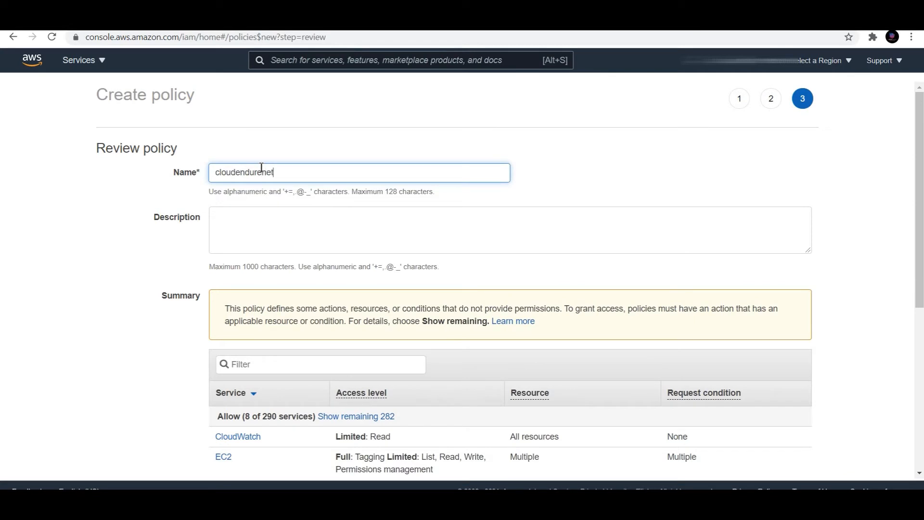
type("udendurenet")
key("BackSpace")
scroll(502, 268, "down", 5)
scroll(502, 268, "up", 5)
scroll(505, 268, "down", 6)
left_click(765, 470)
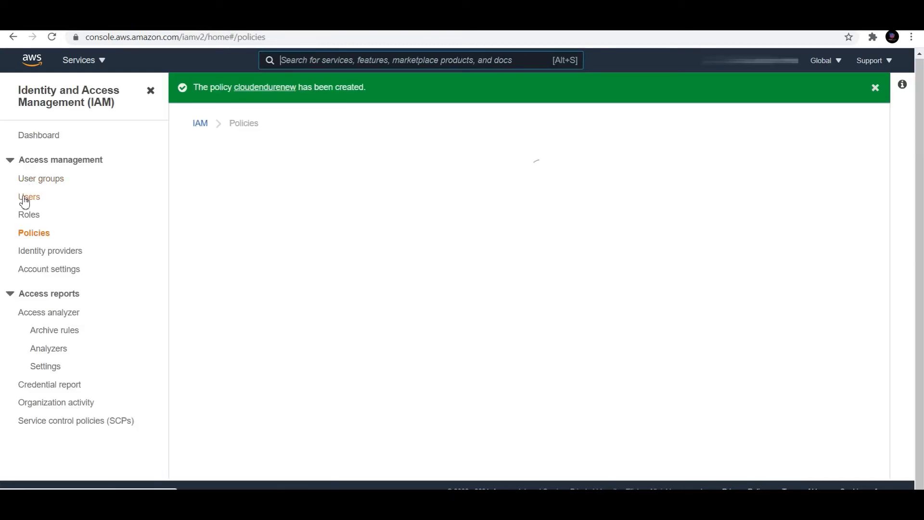
- Add a new IAM user named infra with Programmatic access
left_click(28, 202)
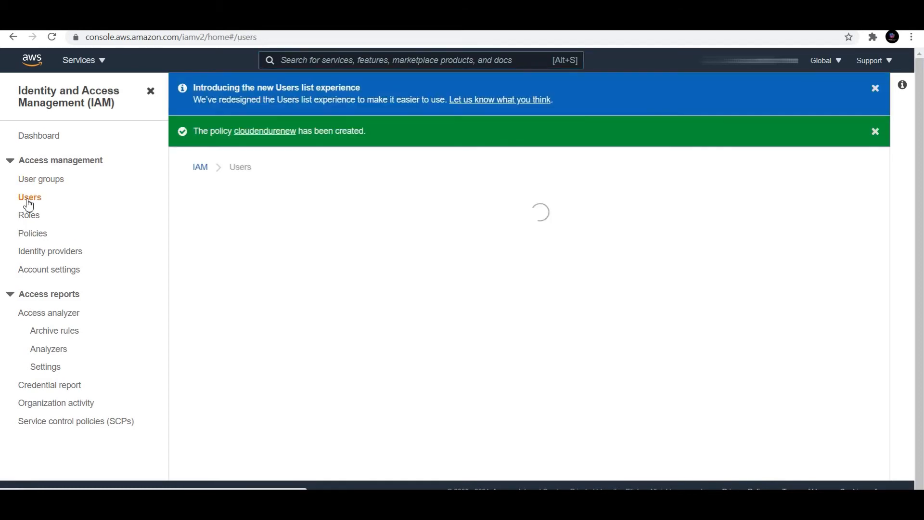
left_click(824, 202)
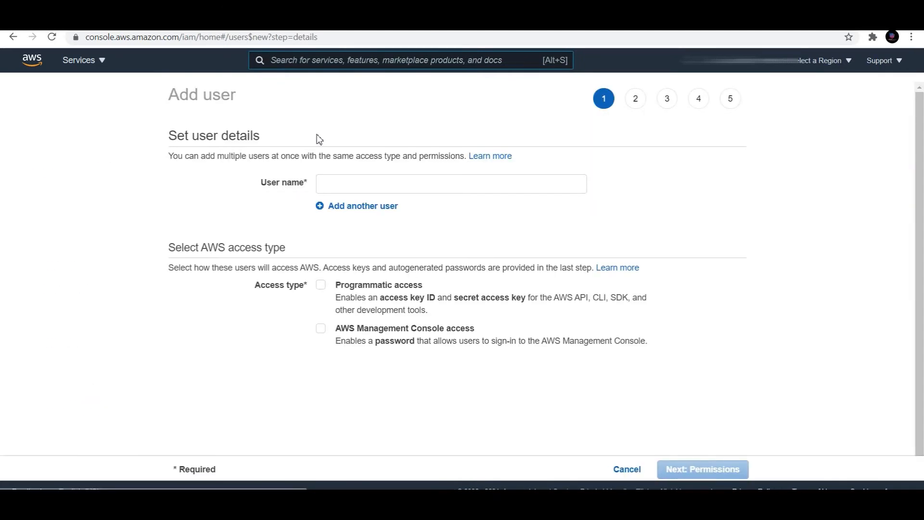
left_click(369, 183)
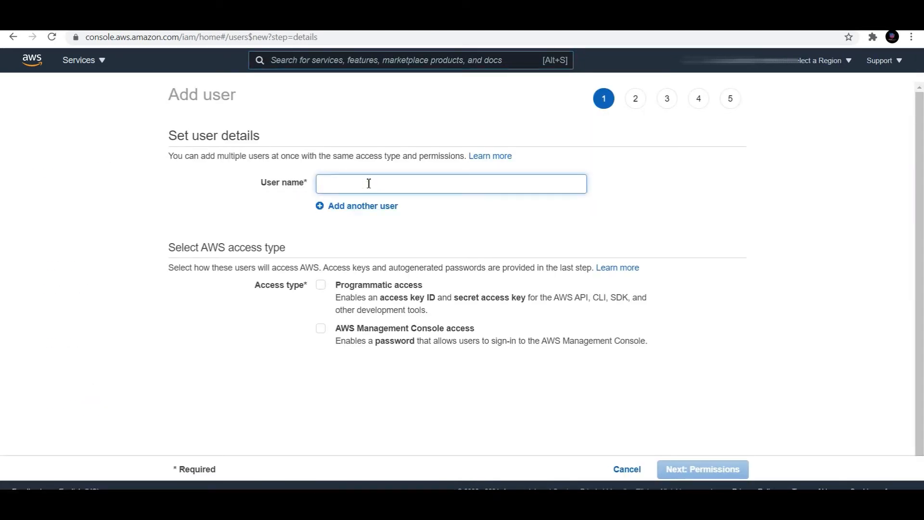
type("infra")
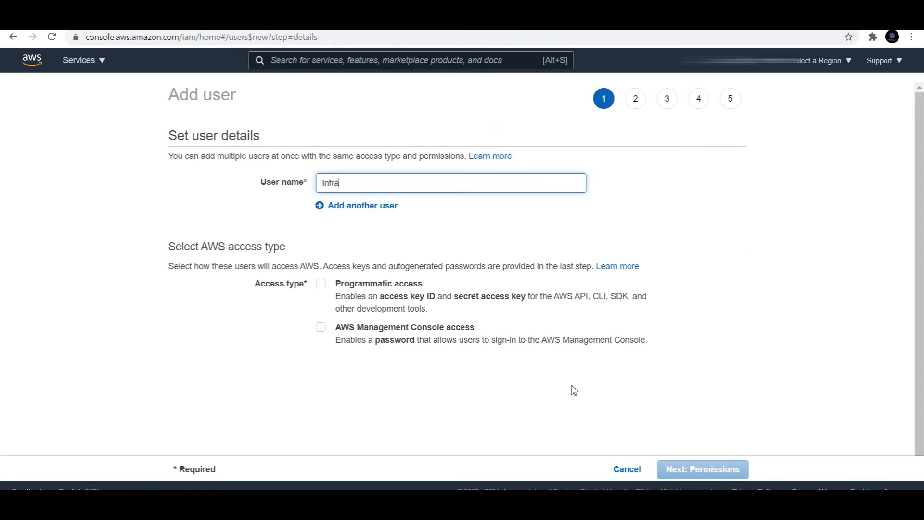
left_click(321, 283)
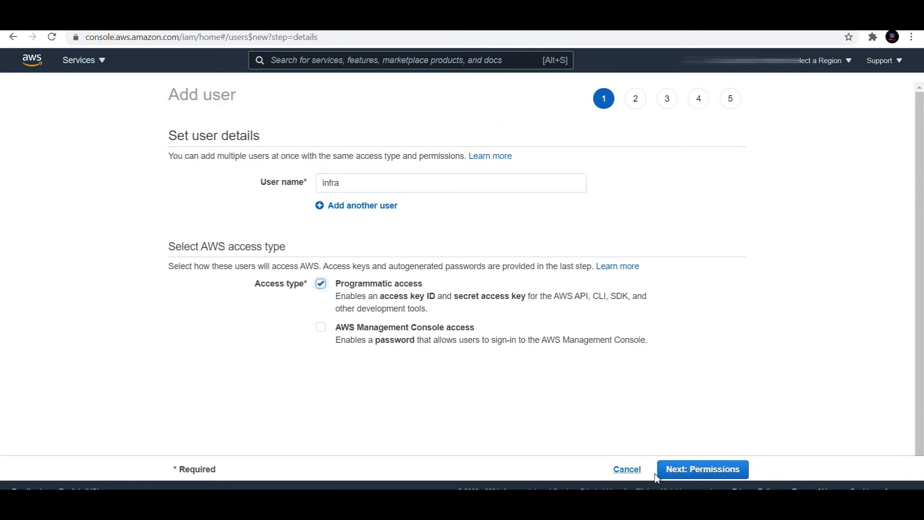
left_click(694, 469)
- Attach the cloudendurenew policy to infra and copy its access key ID
left_click(520, 168)
left_click(294, 241)
type("c")
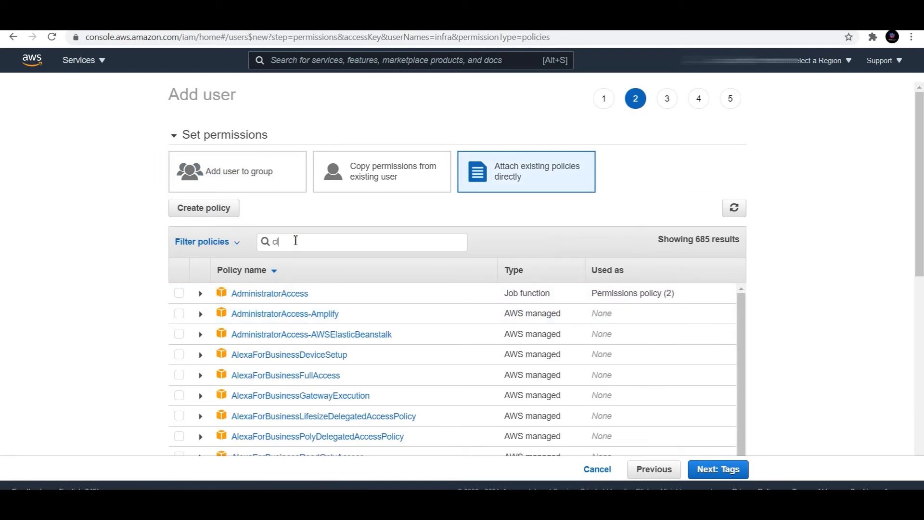
type("loude")
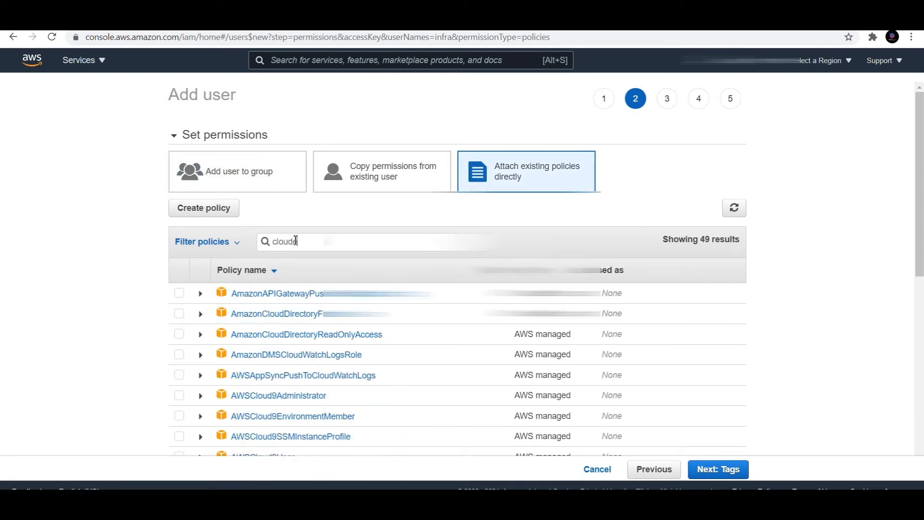
type("n")
left_click(179, 293)
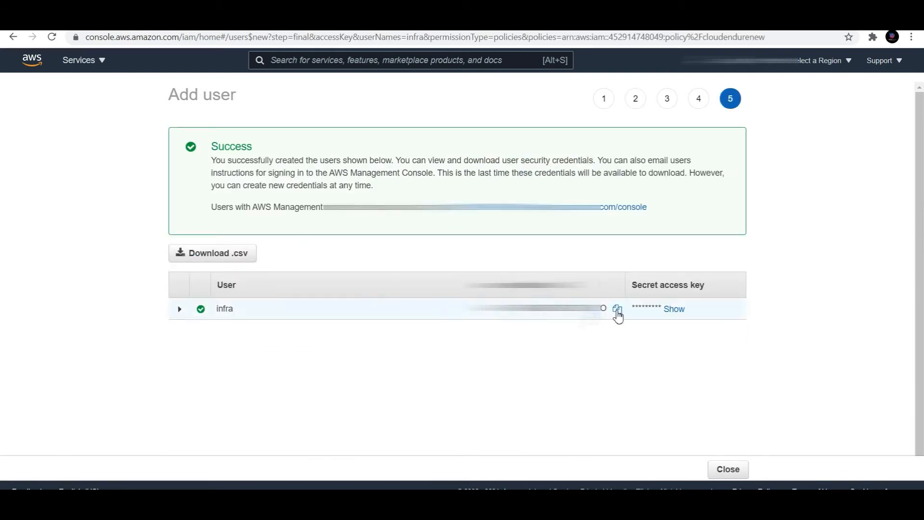
left_click(618, 310)
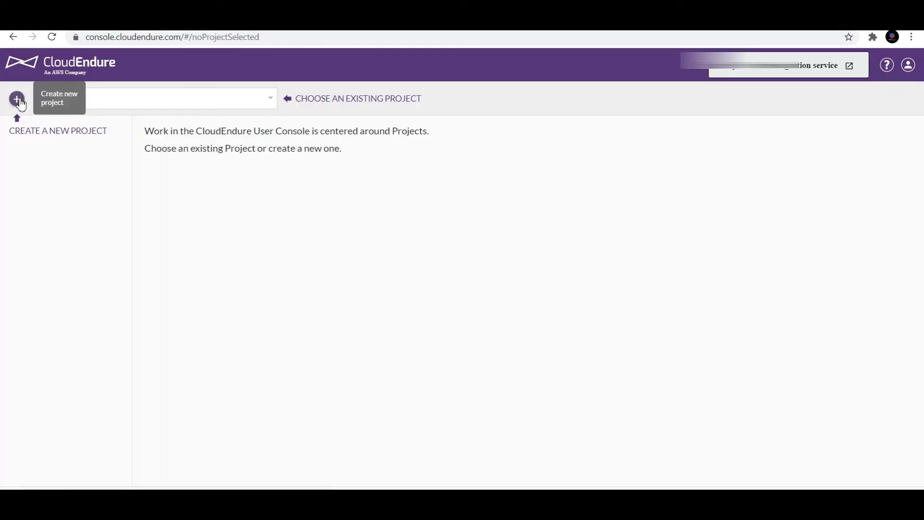
- Check the existing CloudEndure project list without choosing a project
left_click(274, 100)
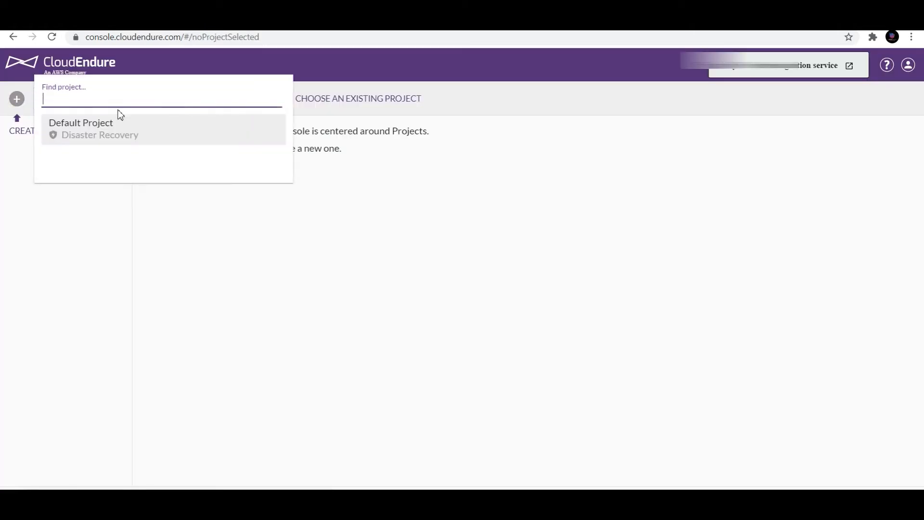
left_click(99, 241)
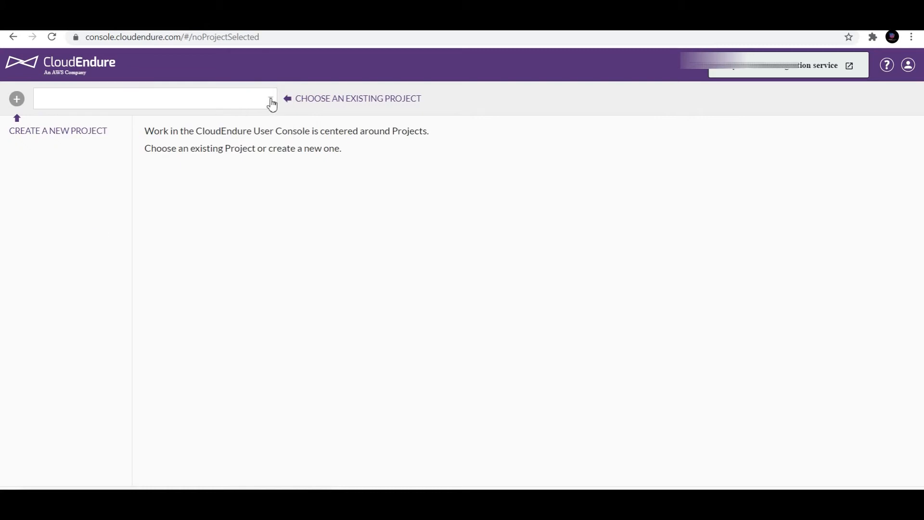
left_click(269, 99)
left_click(281, 277)
- Create a new project named Cloudendure and dismiss its setup notice
left_click(16, 100)
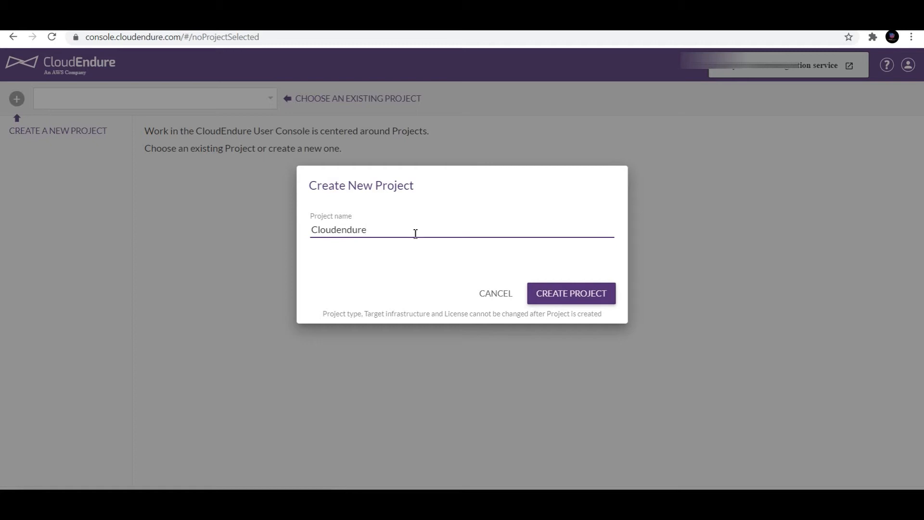
left_click(565, 293)
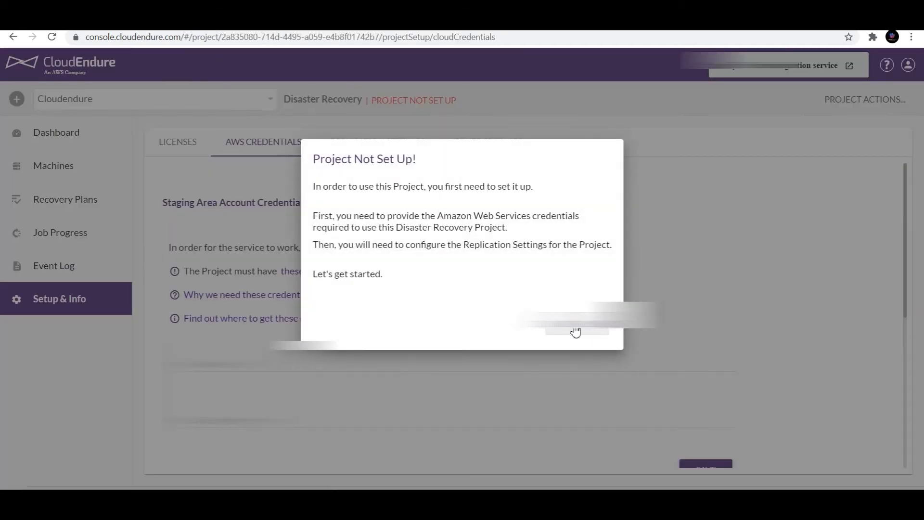
left_click(571, 331)
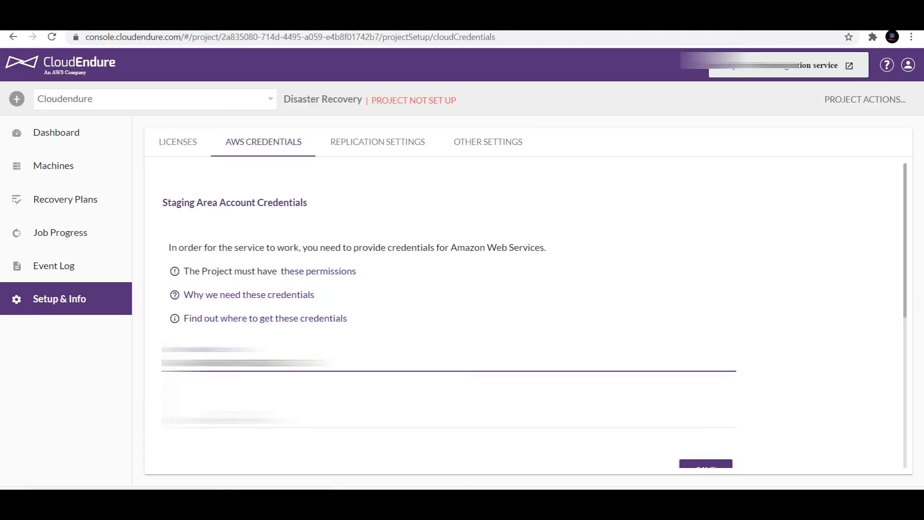
- Paste the secret access key and keep Other Infrastructure as the replication source
left_click(506, 423)
key("ctrl+v")
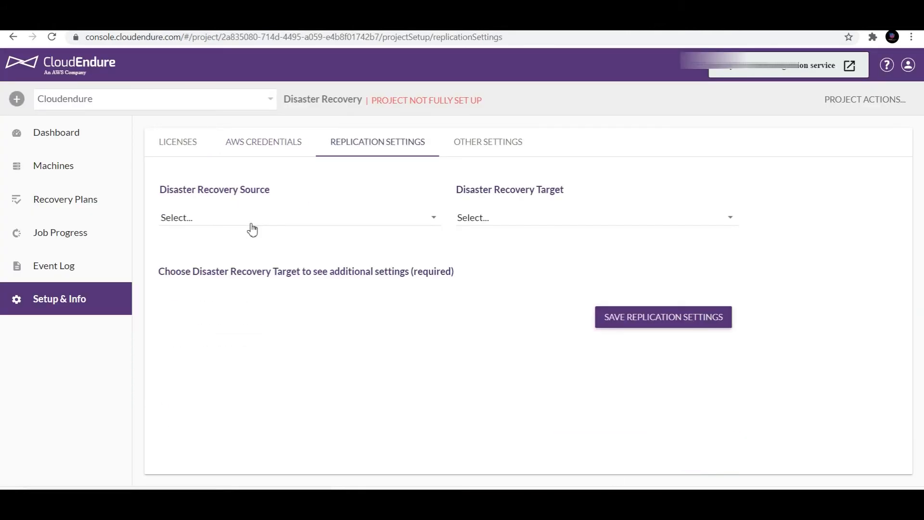
left_click(248, 218)
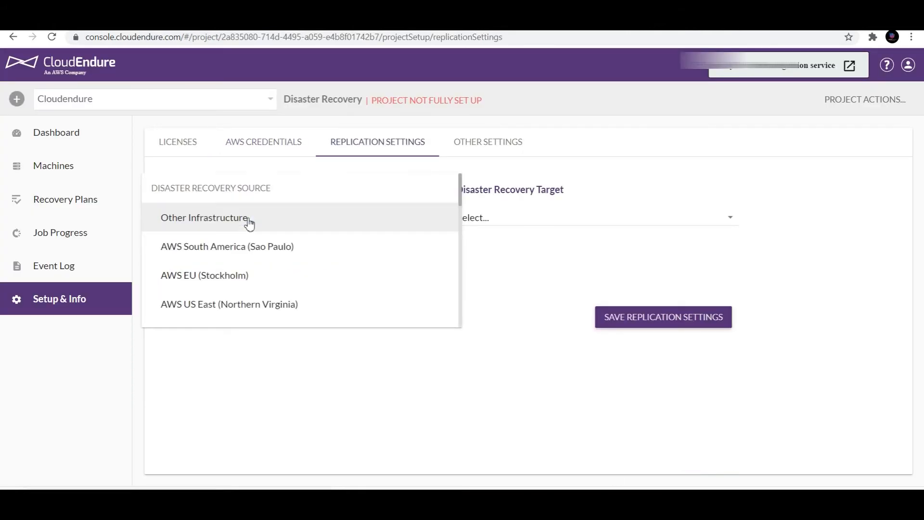
left_click(225, 222)
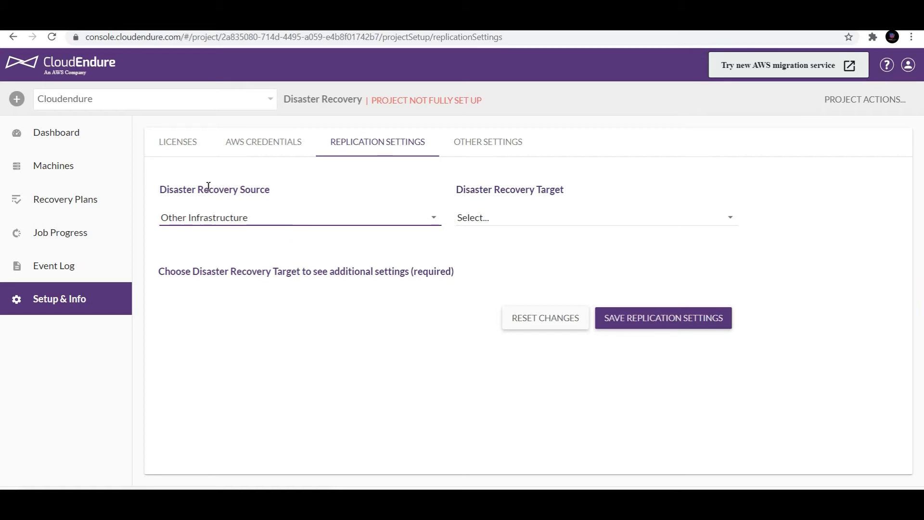
left_click(265, 220)
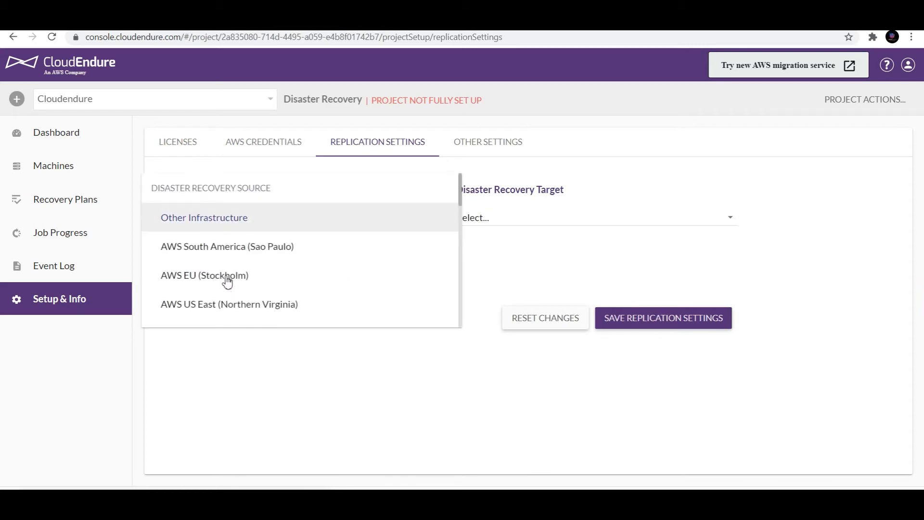
left_click(284, 389)
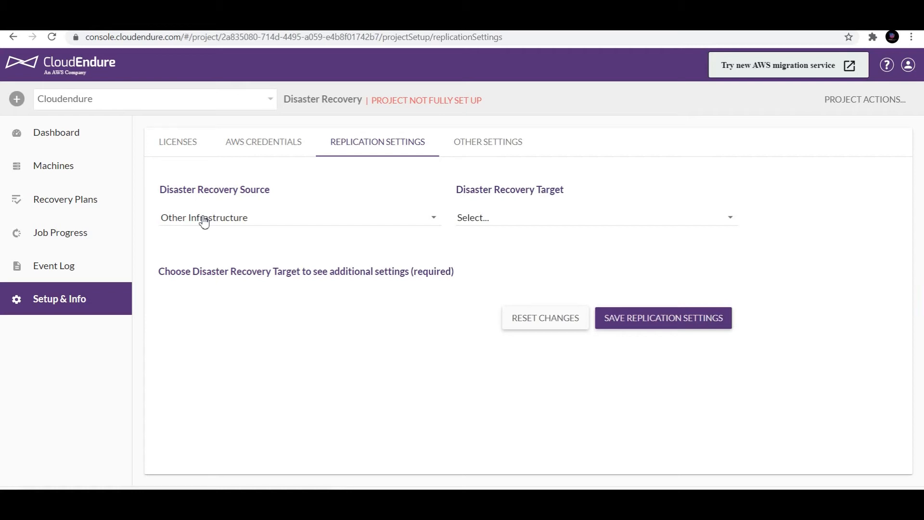
- Choose AWS Asia Pacific (Mumbai) as target and save the replication settings
left_click(514, 220)
scroll(565, 297, "down", 4)
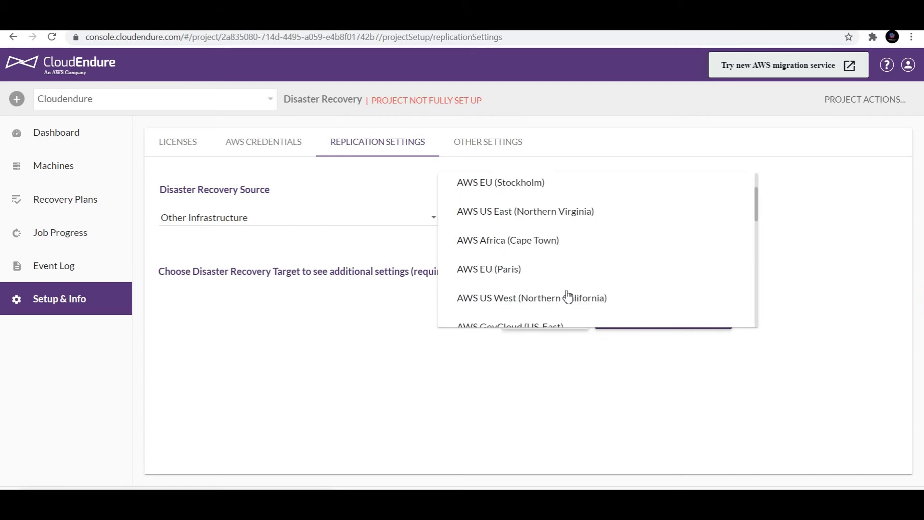
scroll(567, 297, "down", 3)
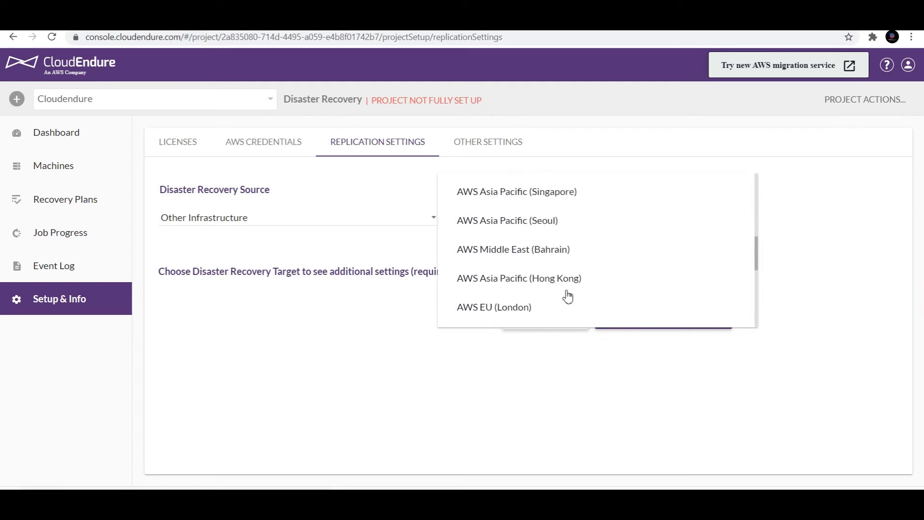
left_click(567, 296)
scroll(821, 315, "down", 5)
scroll(821, 315, "up", 5)
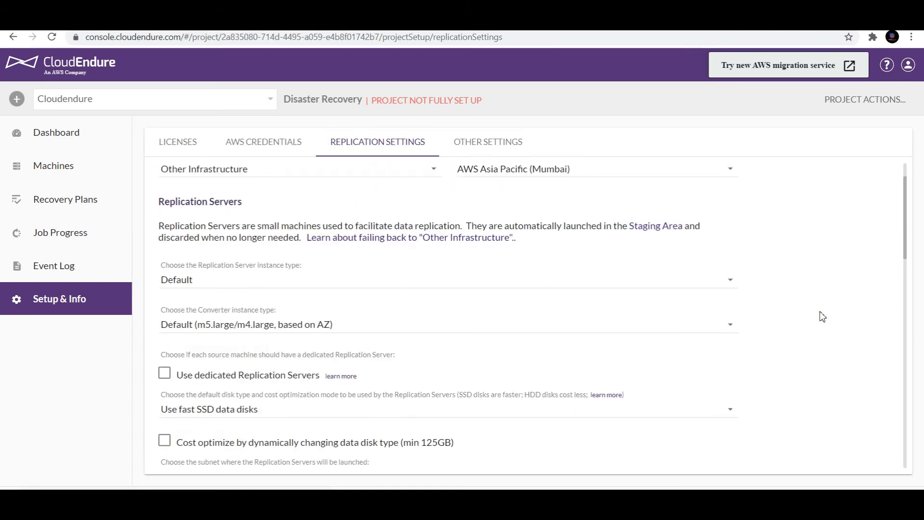
scroll(821, 315, "down", 10)
left_click(653, 444)
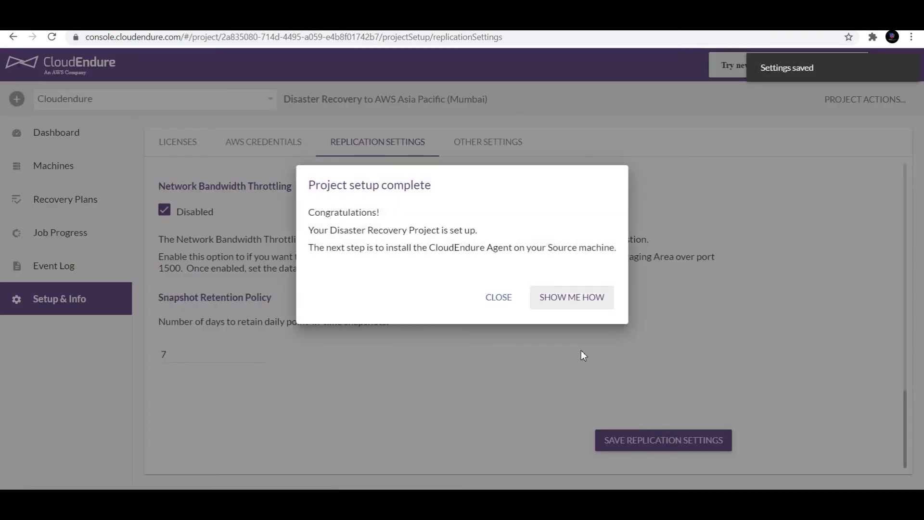
- Show the How To Add Machines instructions and select the Linux installer wget command
left_click(587, 304)
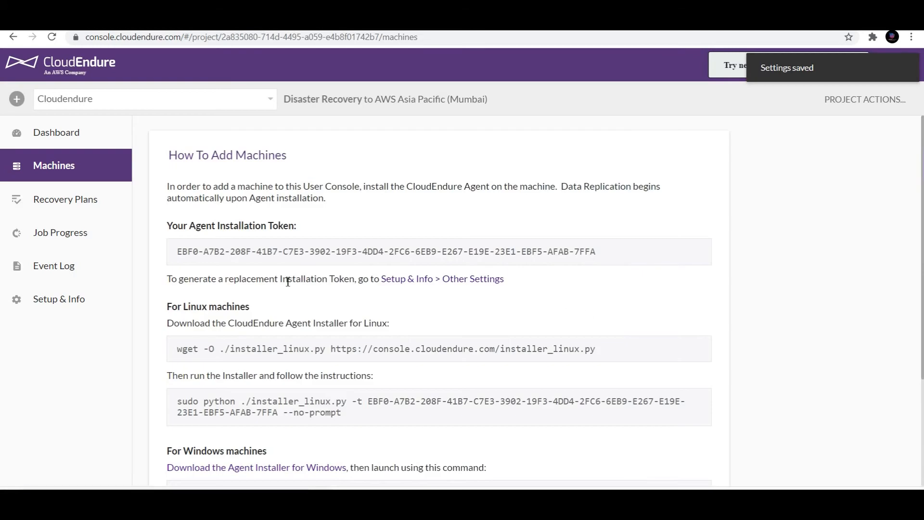
left_click_drag(176, 251, 641, 260)
scroll(611, 319, "down", 3)
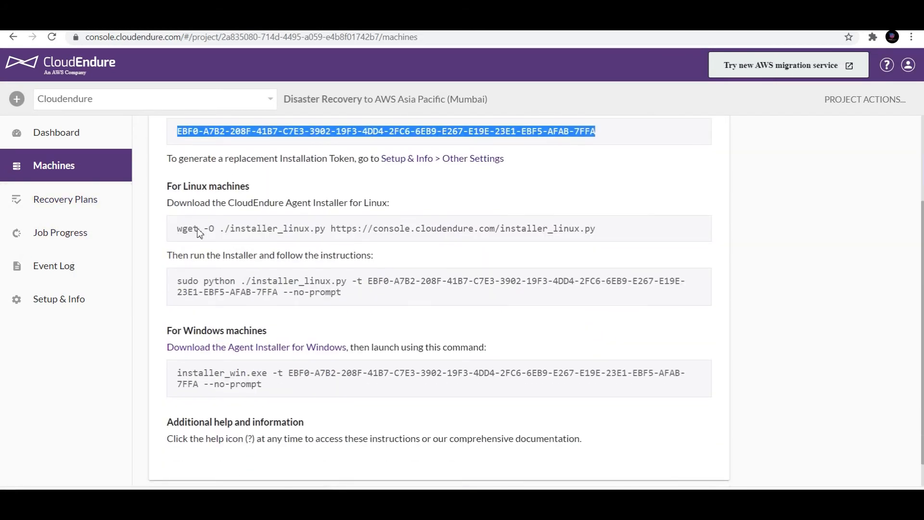
left_click(264, 281)
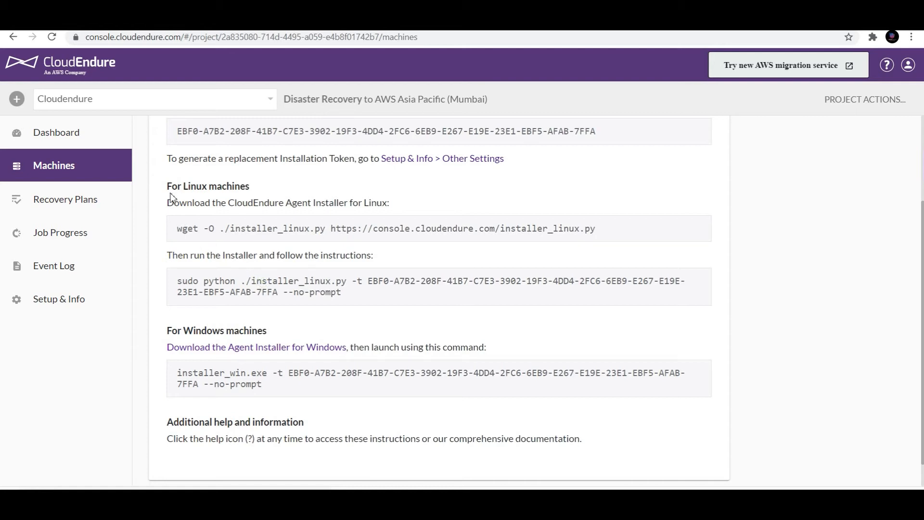
left_click_drag(169, 191, 245, 193)
left_click_drag(167, 331, 275, 336)
left_click(246, 263)
left_click_drag(174, 235, 605, 240)
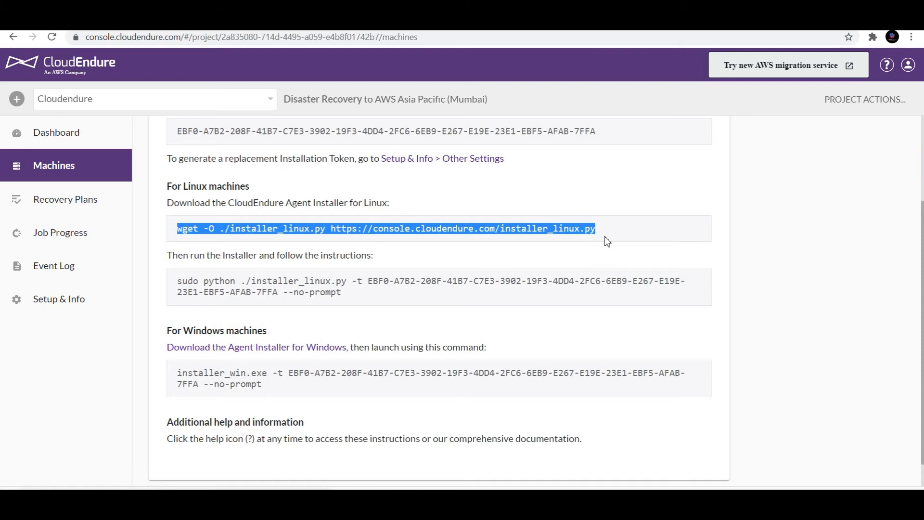
- Paste the installer download and run commands into PuTTY, then become root
key("alt+Tab")
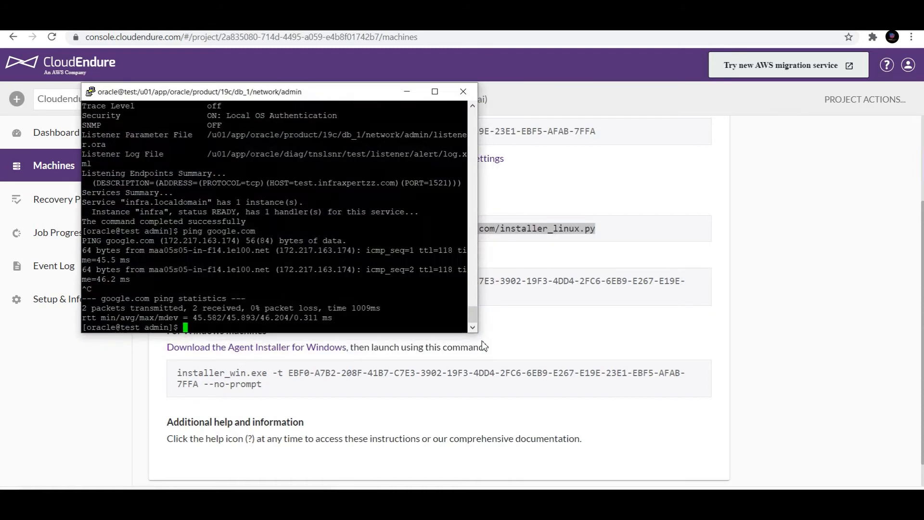
right_click(310, 95)
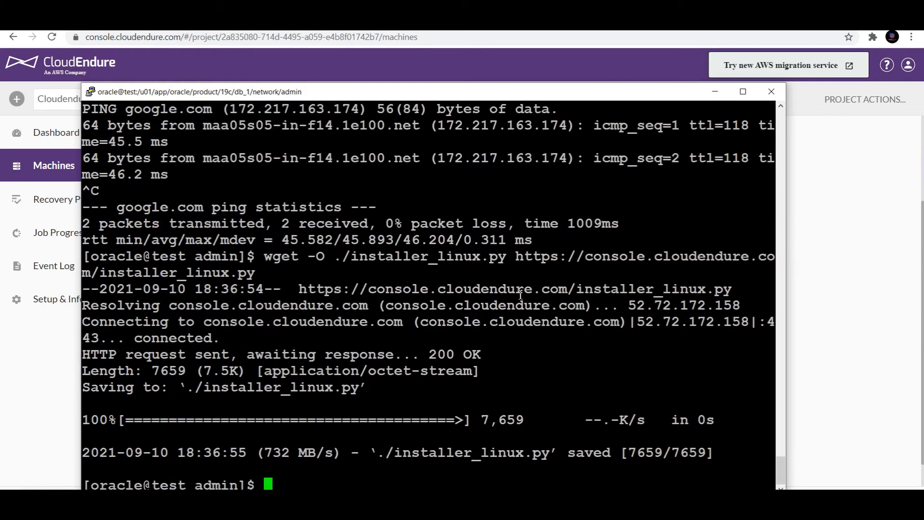
left_click(902, 276)
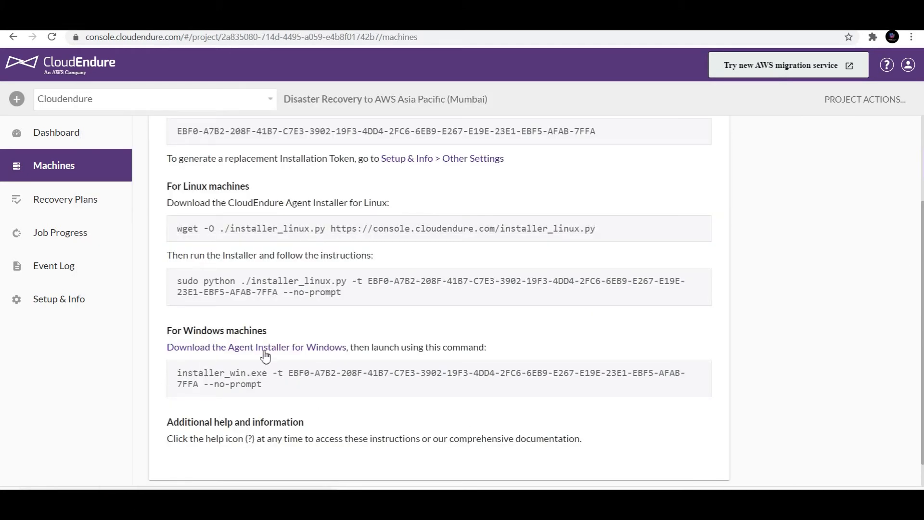
left_click_drag(358, 293, 182, 284)
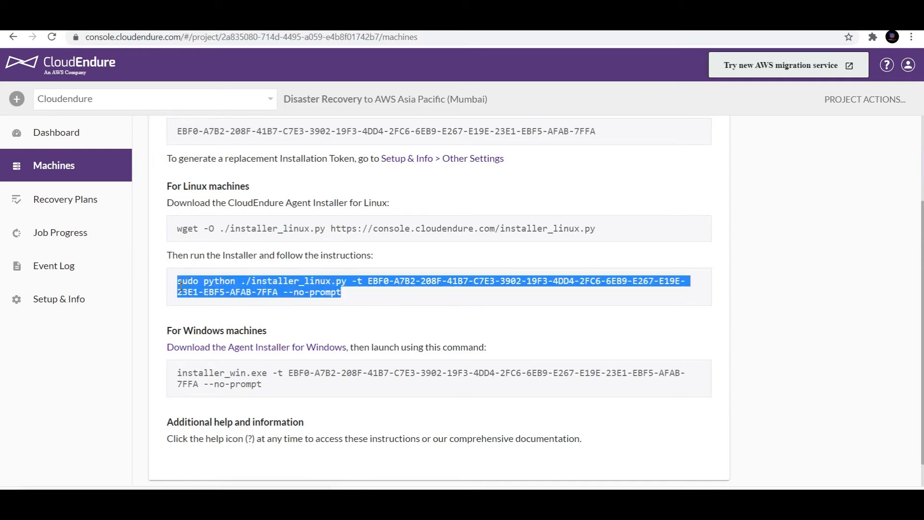
key("alt+Tab")
right_click(347, 269)
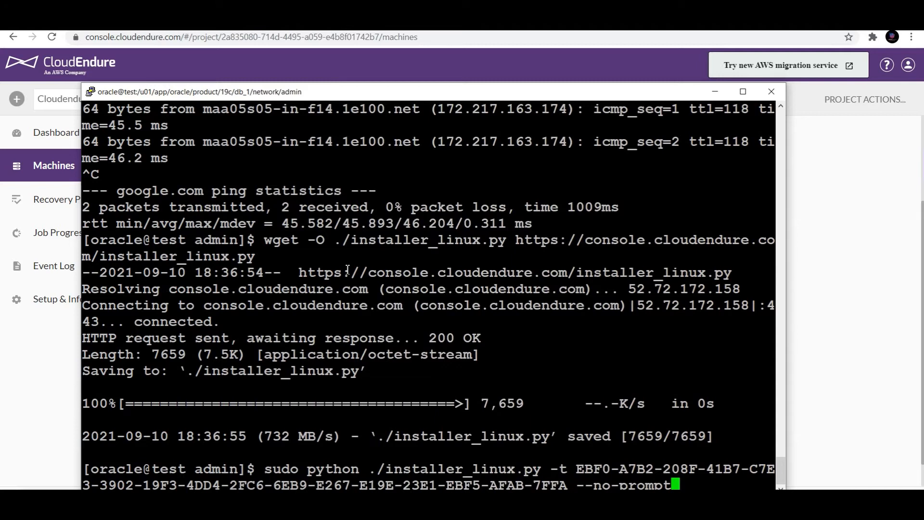
key("Return")
key("Return")
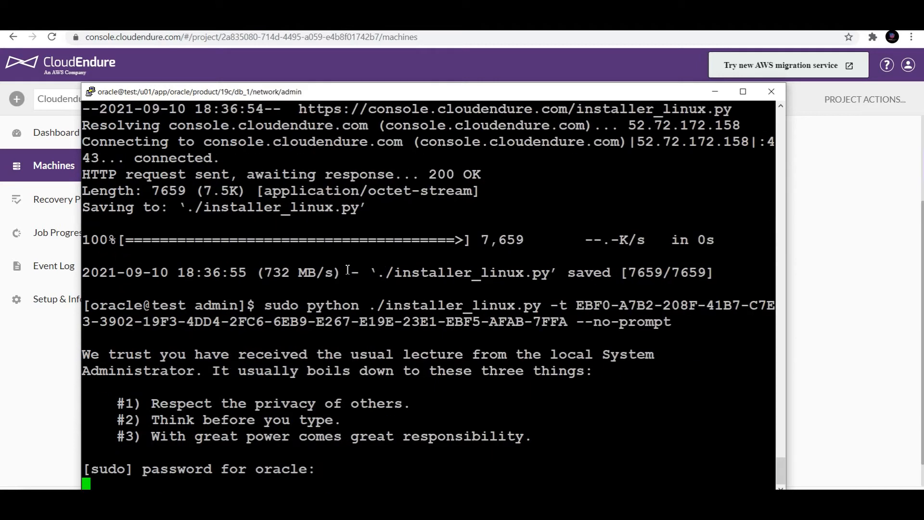
key("Return")
key("Return")
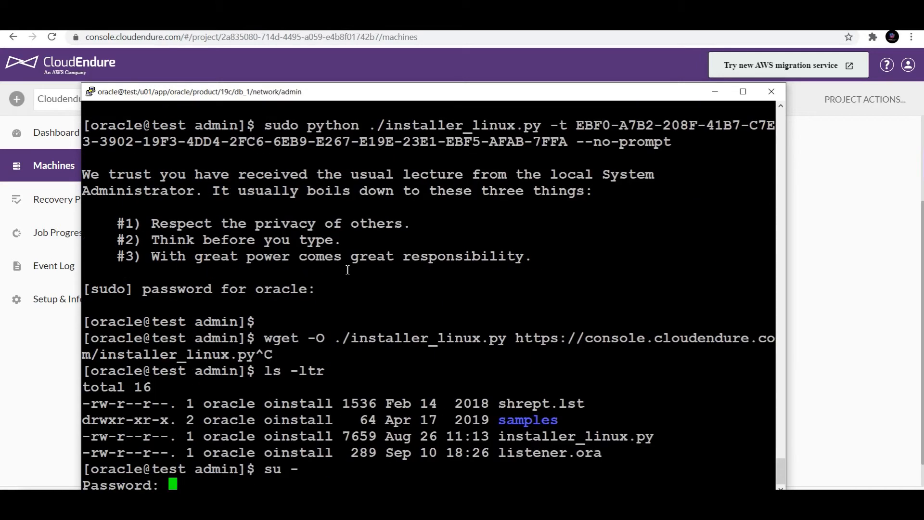
key("Return")
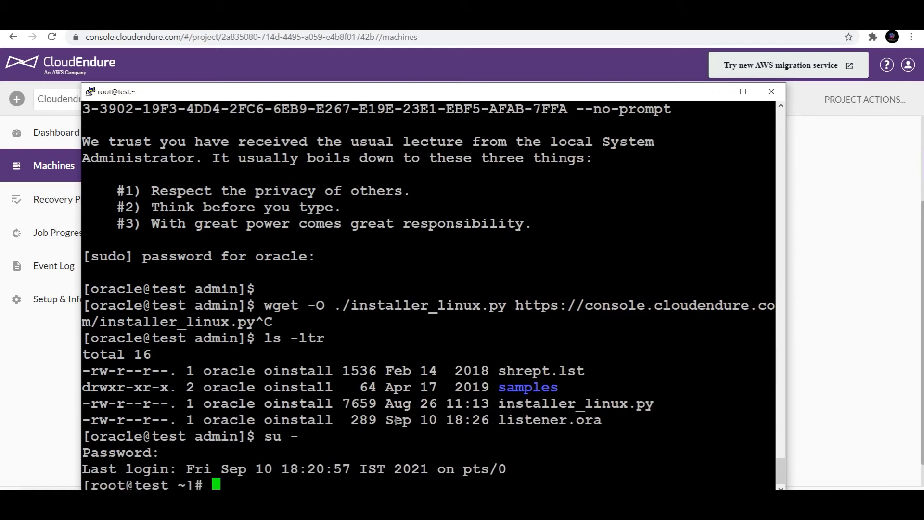
- As root, rerun the wget command to download installer_linux.py
left_click(55, 393)
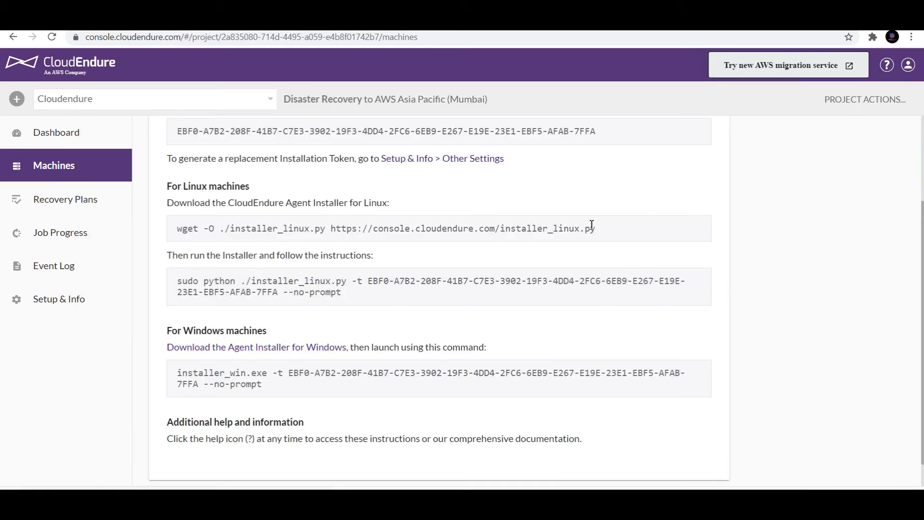
left_click_drag(605, 235, 181, 243)
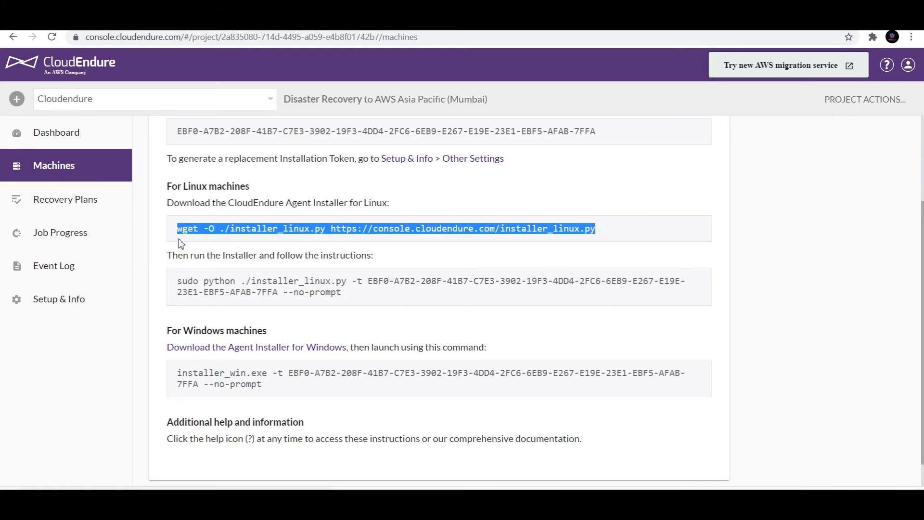
key("ctrl+c")
key("alt+Tab")
right_click(372, 301)
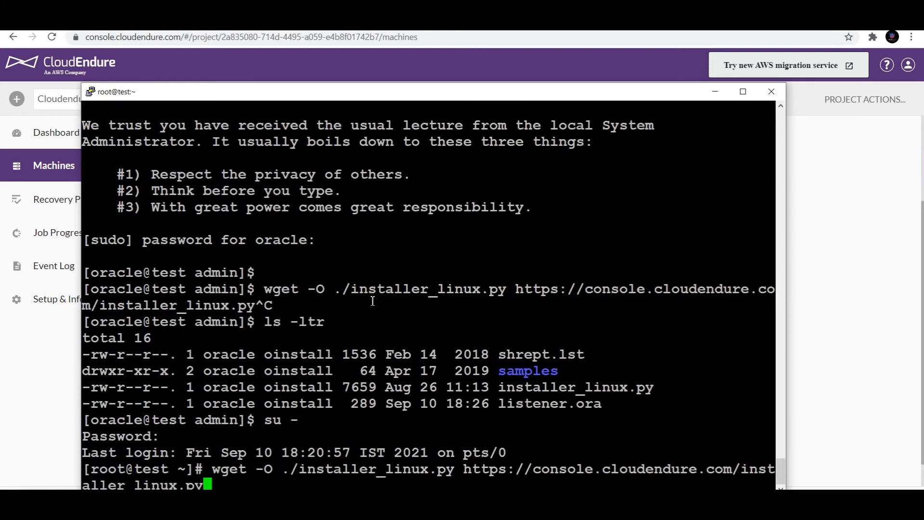
key("Return")
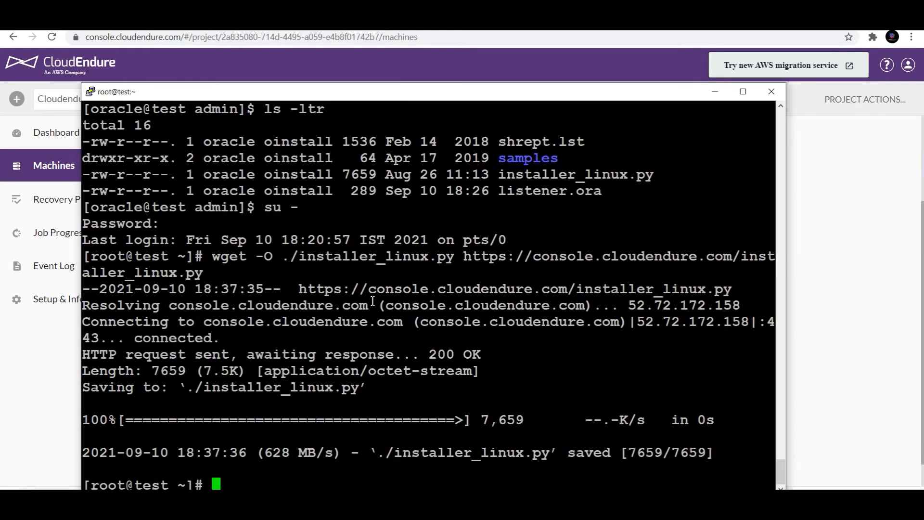
- Paste and run the sudo python agent installer command as root
left_click(14, 392)
left_click_drag(342, 292, 175, 287)
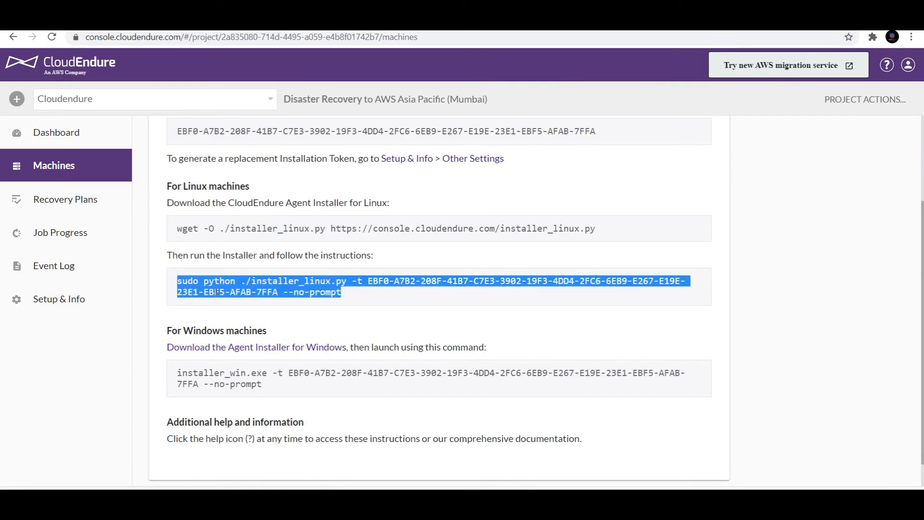
key("ctrl+c")
key("alt+Tab")
right_click(364, 280)
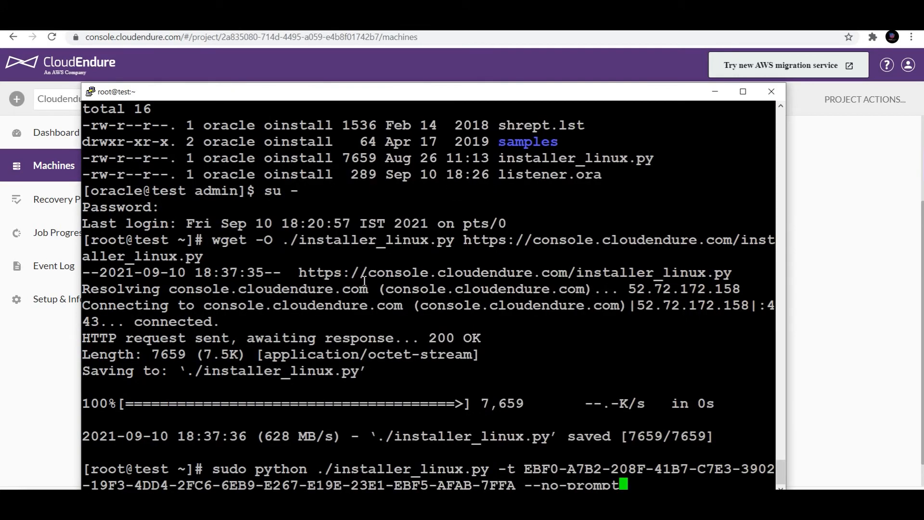
key("Return")
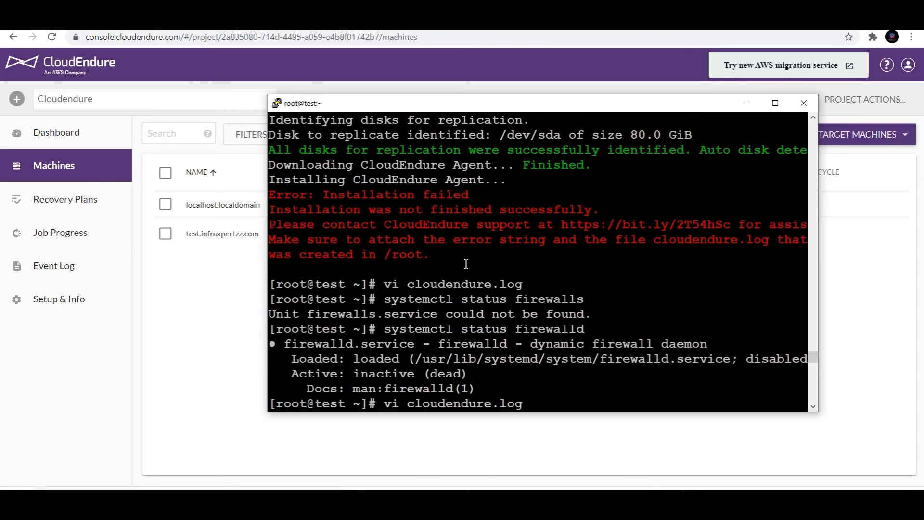
- Copy the successful installation output, then view test.infraxpertzz.com on the Machines list
left_click_drag(466, 264, 271, 202)
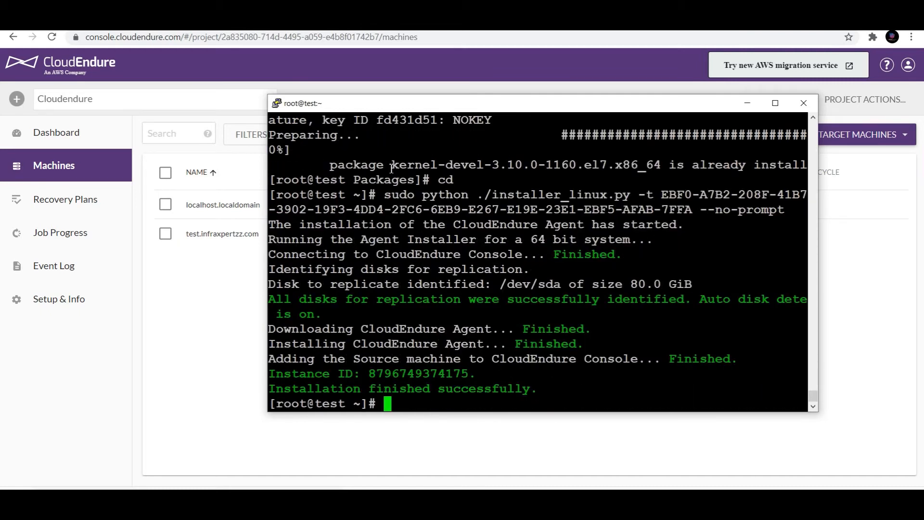
left_click_drag(537, 389, 269, 290)
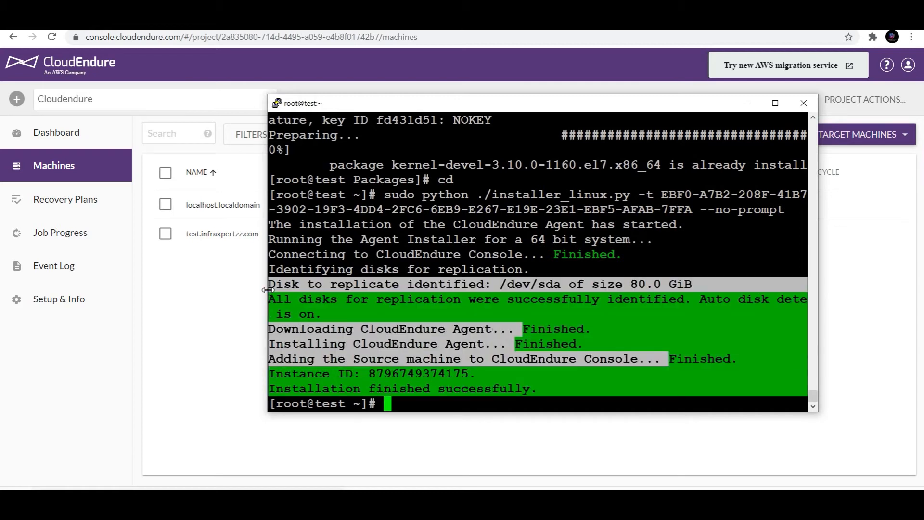
left_click(200, 299)
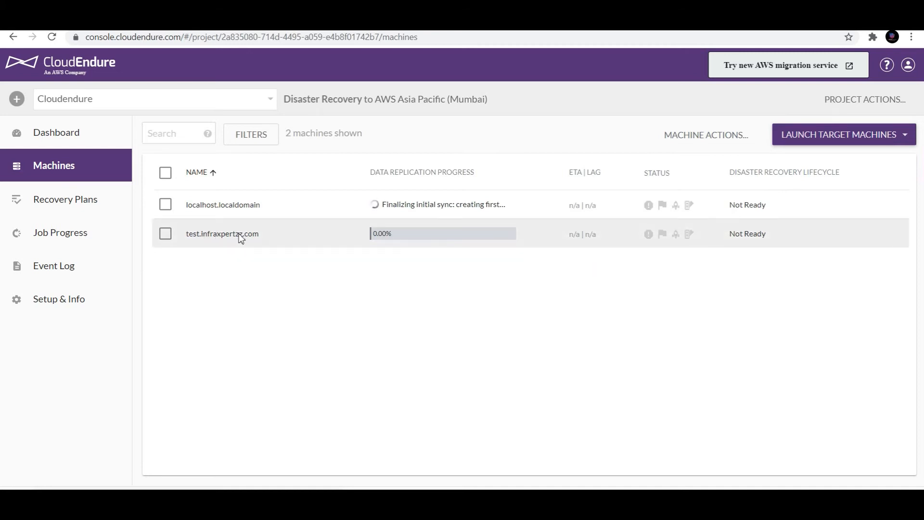
- Open test.infraxpertzz.com to view its 80.00 GiB sync status and blueprint
left_click(409, 235)
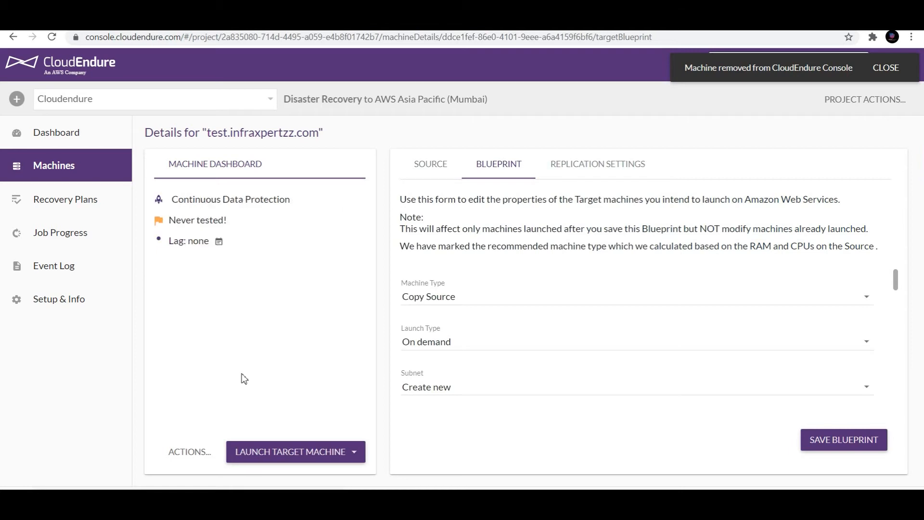
- Return via the dashboard to the Machines list, showing the machine Ready For Testing
left_click(55, 180)
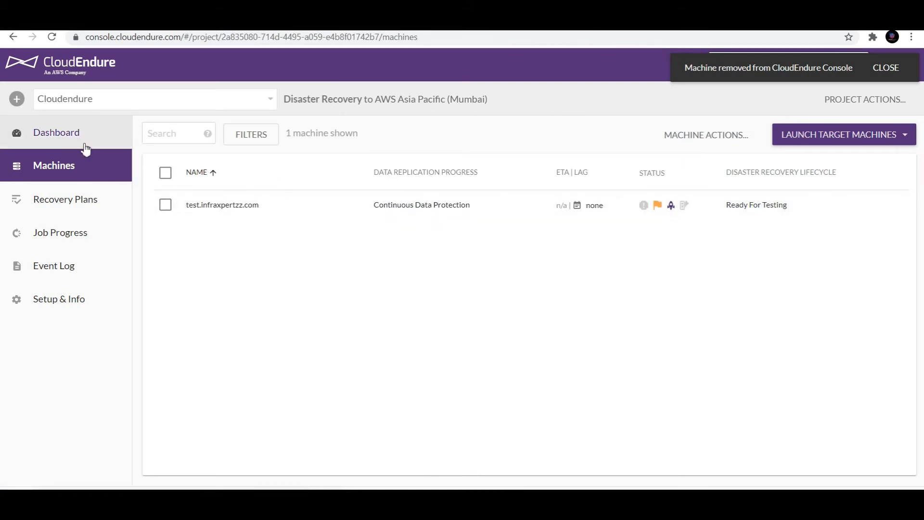
left_click(57, 138)
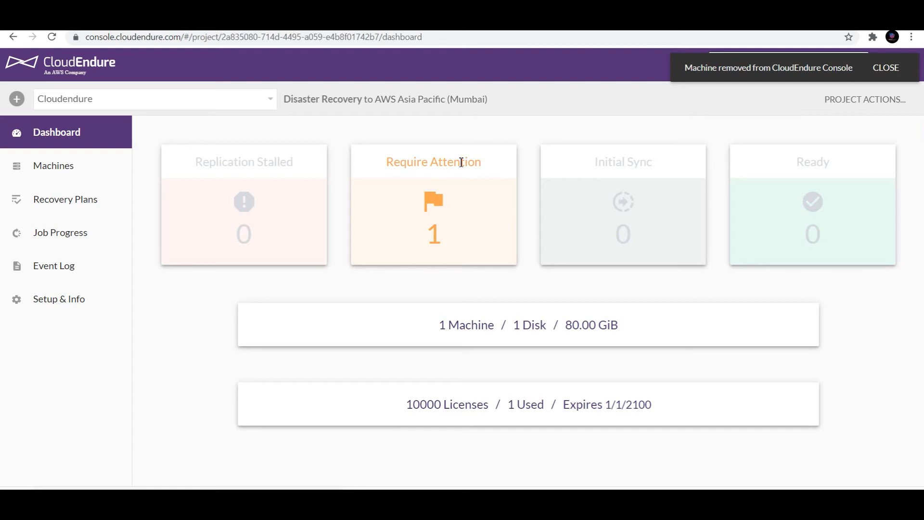
left_click(59, 175)
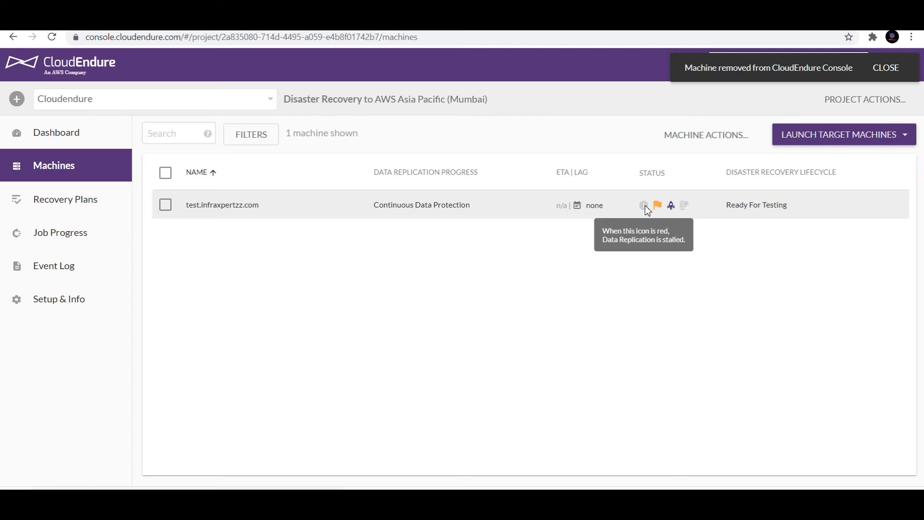
left_click(68, 213)
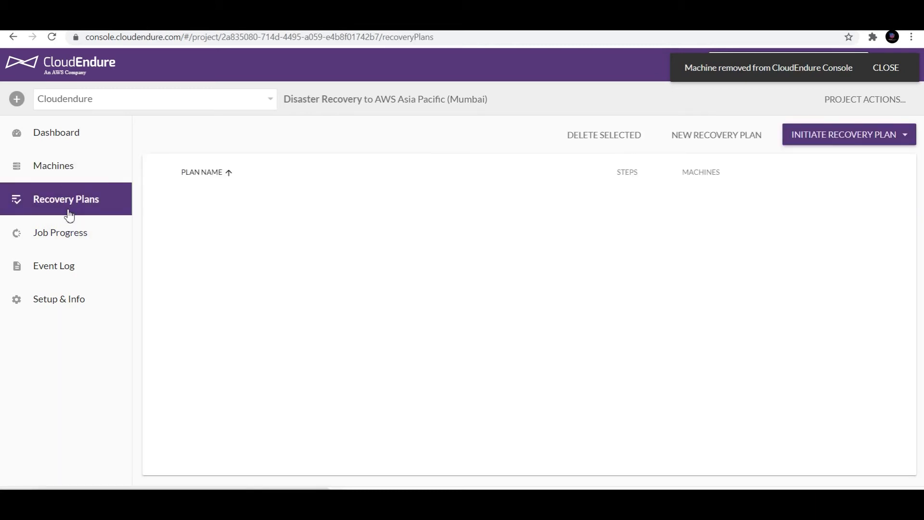
left_click(58, 248)
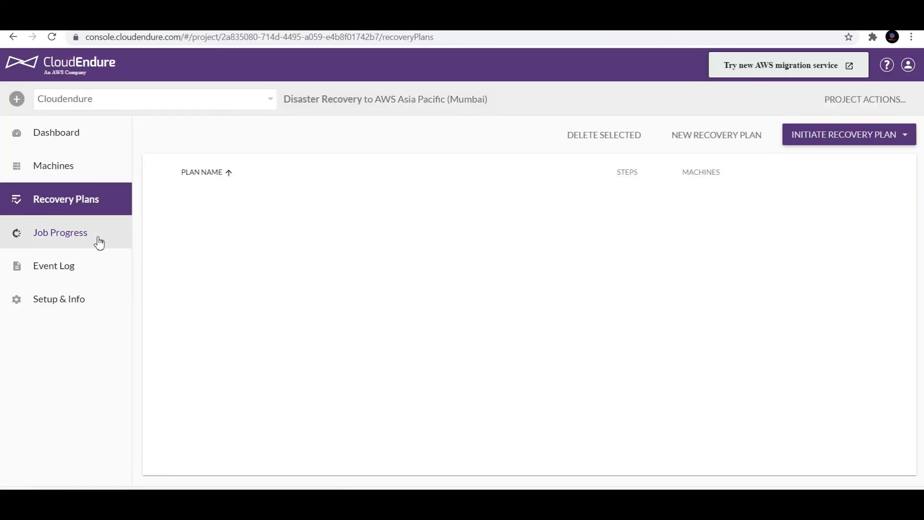
left_click(72, 273)
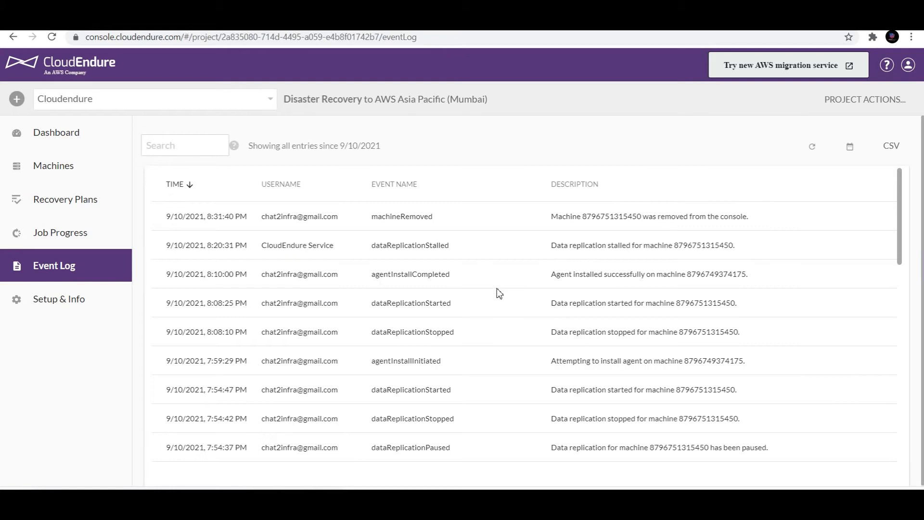
left_click(48, 308)
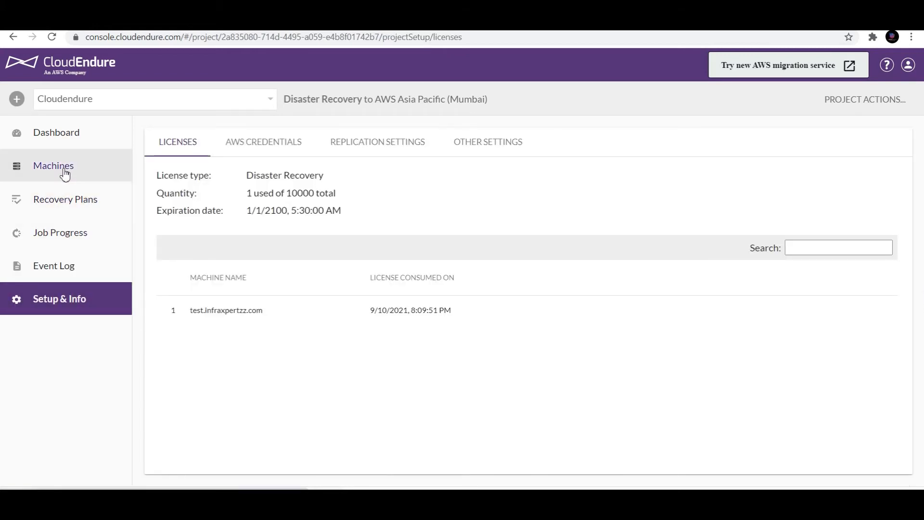
left_click(65, 174)
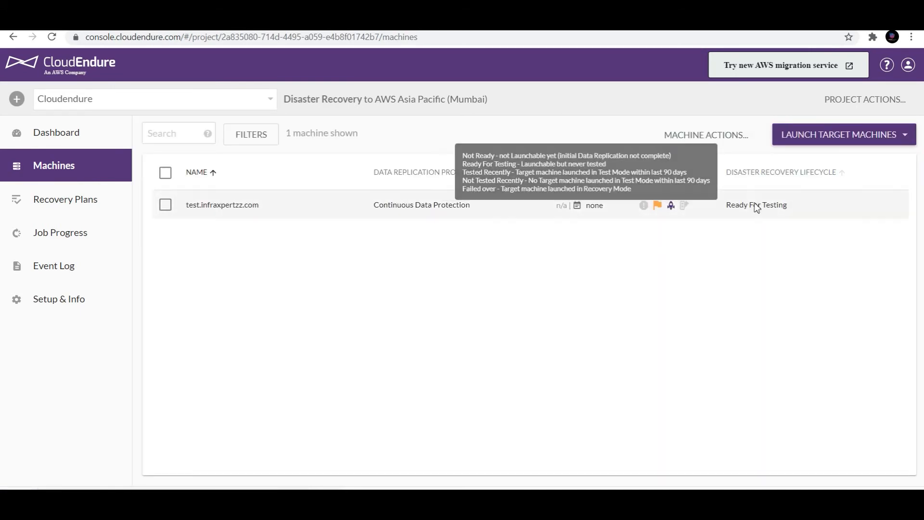
mouse_move(736, 177)
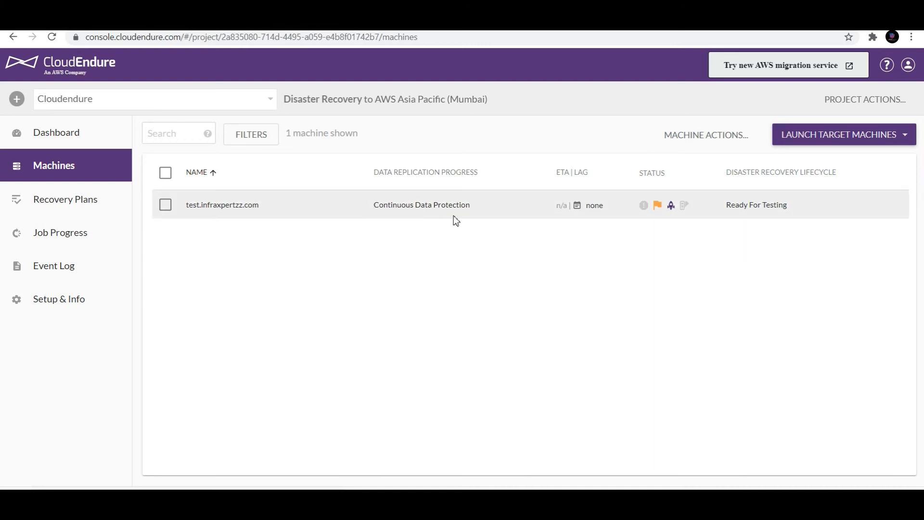
- Launch a Test Mode target machine for test.infraxpertzz.com from the Latest recovery point
left_click(166, 205)
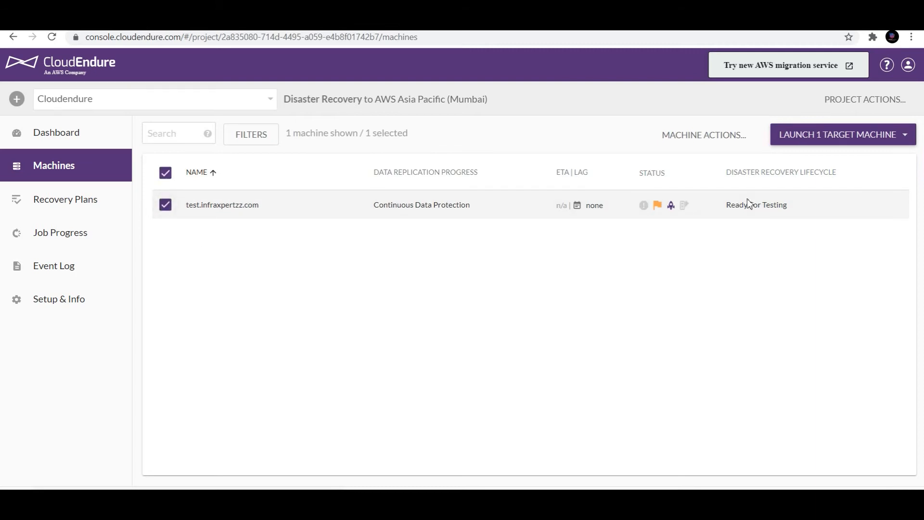
left_click(714, 136)
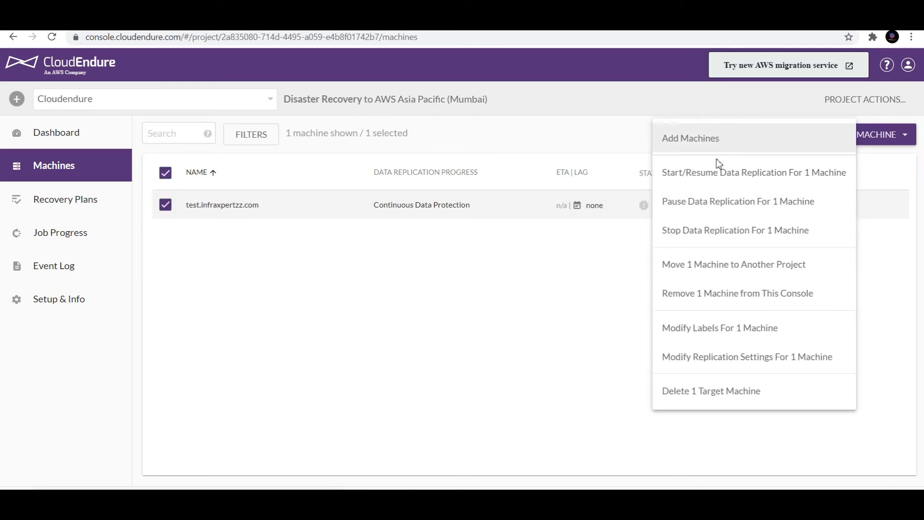
left_click(885, 140)
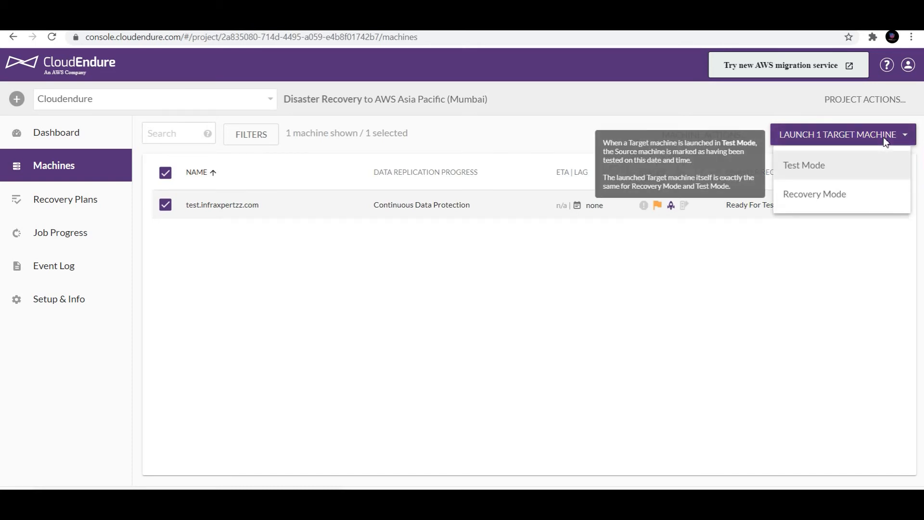
left_click(805, 166)
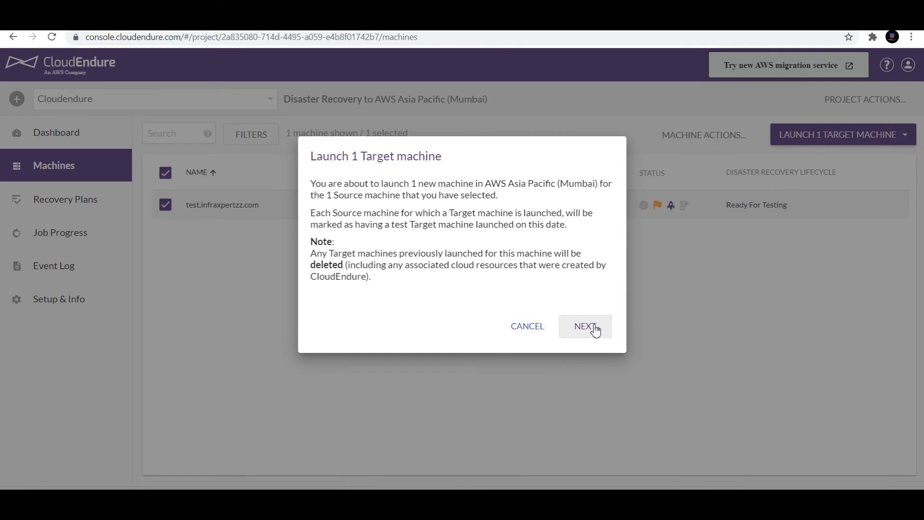
left_click(583, 332)
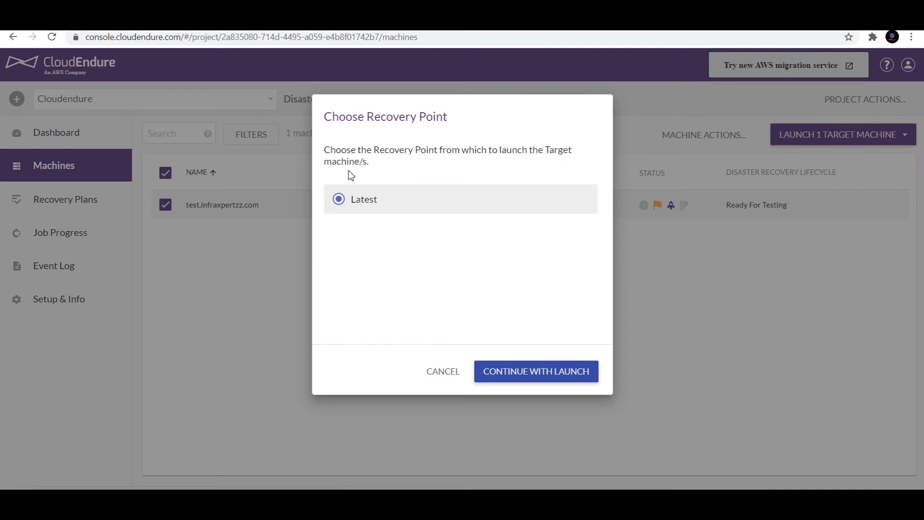
left_click(515, 373)
left_click(865, 140)
left_click(51, 236)
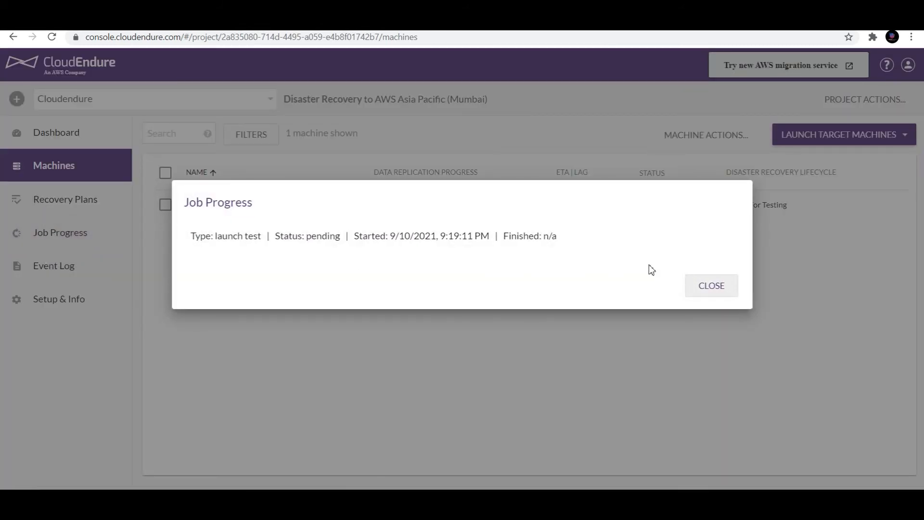
- Review the launch job's log up to the finished snapshot wait entry, then close Job Progress
left_click_drag(217, 235, 472, 267)
left_click(395, 250)
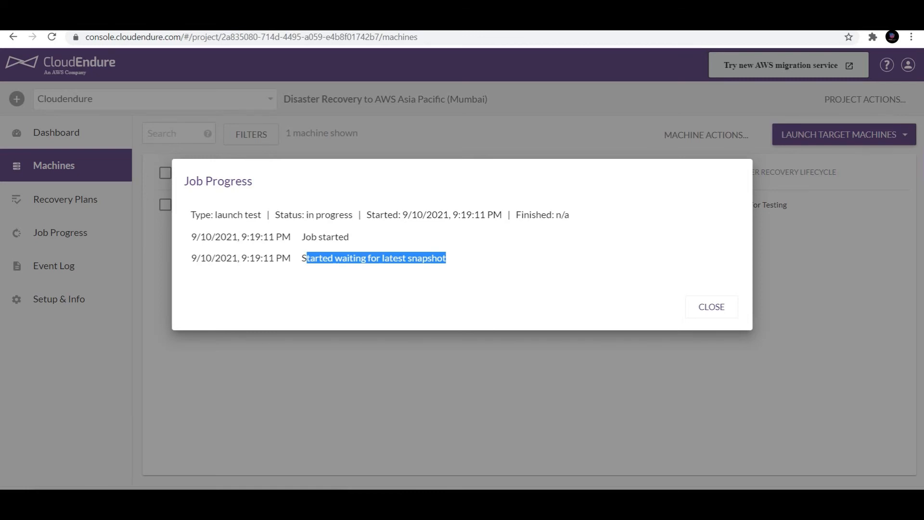
left_click_drag(302, 258, 452, 261)
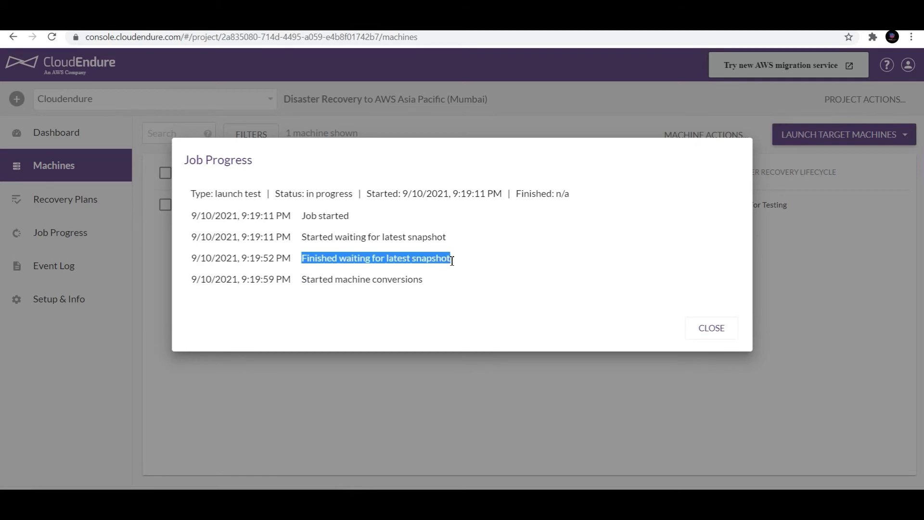
left_click_drag(303, 281, 435, 285)
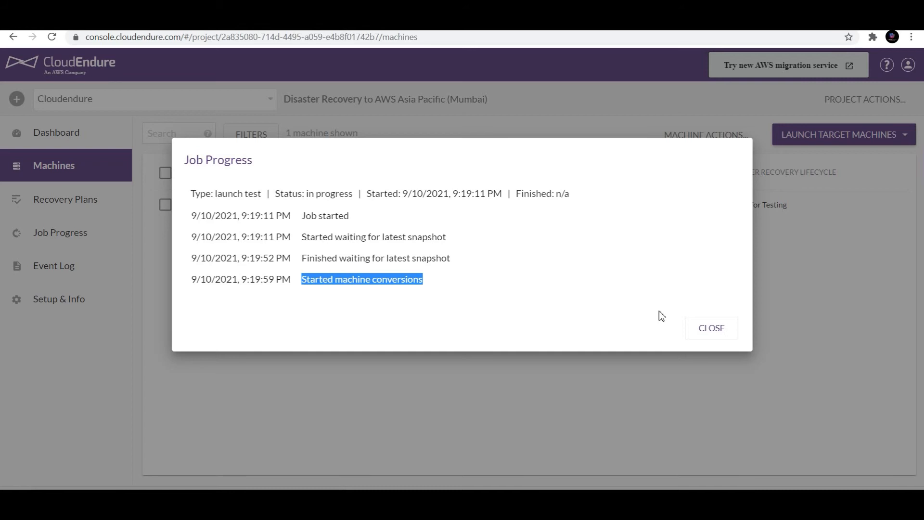
left_click(709, 327)
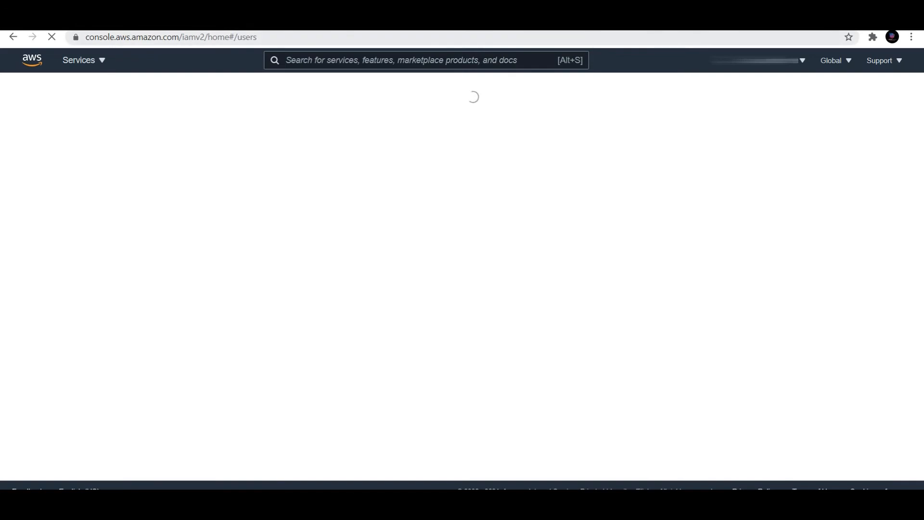
- Go to EC2 and inspect the new m4.large CloudEndure converter instance in the Mumbai list
left_click(84, 60)
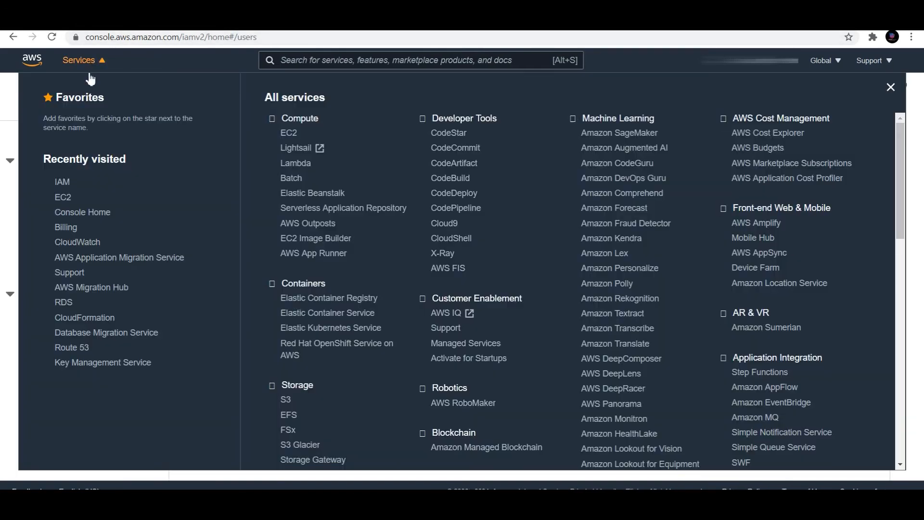
left_click(64, 197)
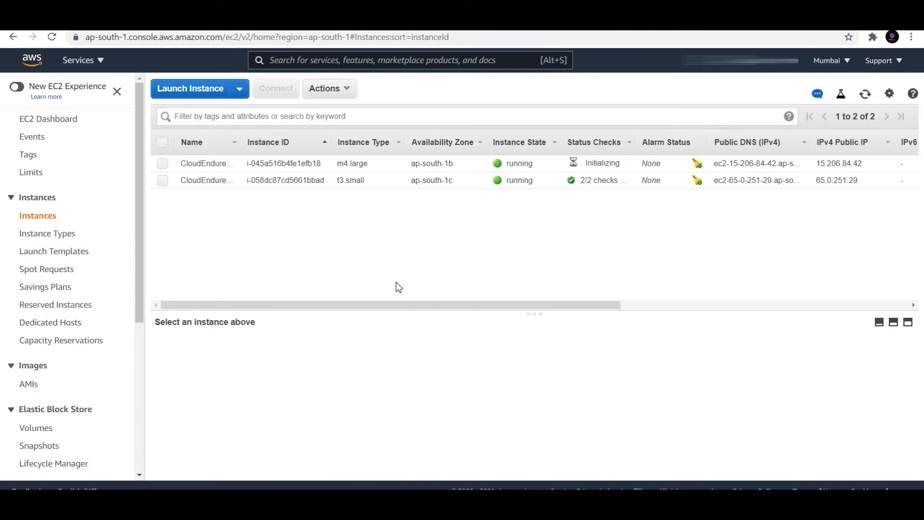
left_click_drag(337, 164, 372, 166)
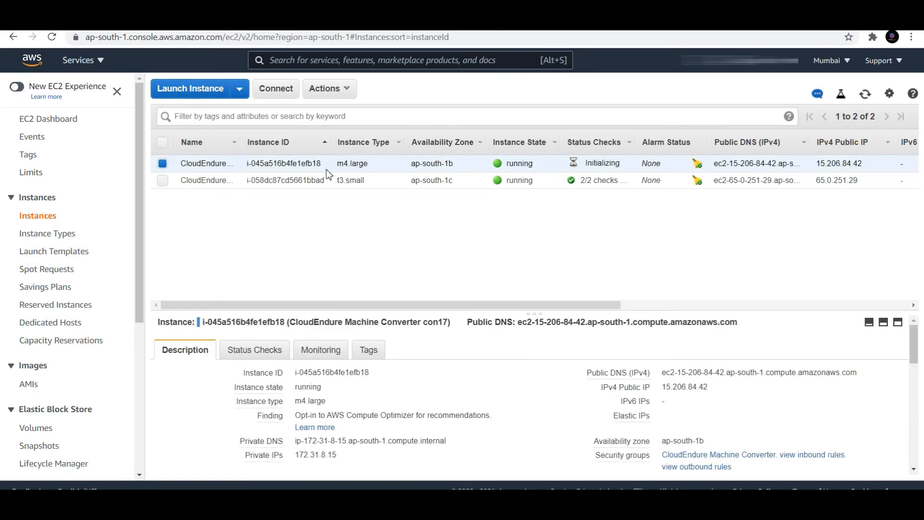
left_click(162, 163)
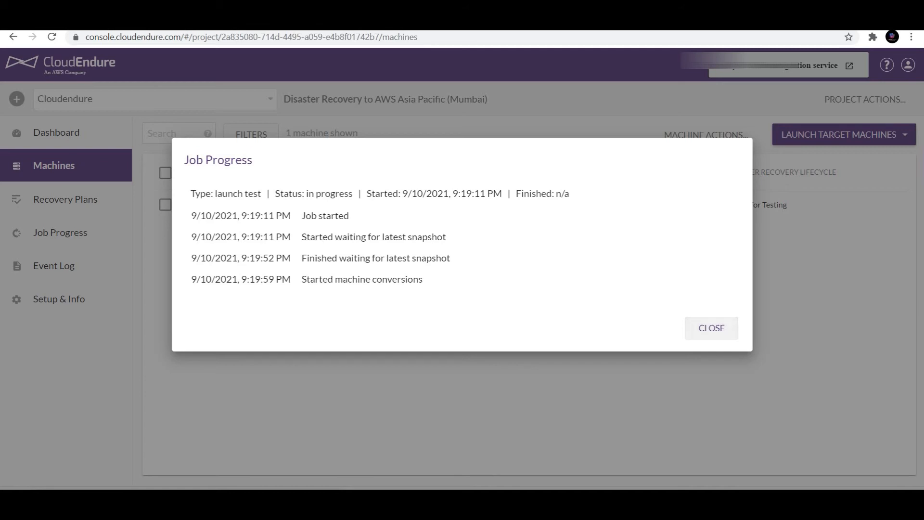
- Check the log for finished machine conversion and security group replica creation, then return to EC2
left_click_drag(310, 270, 405, 272)
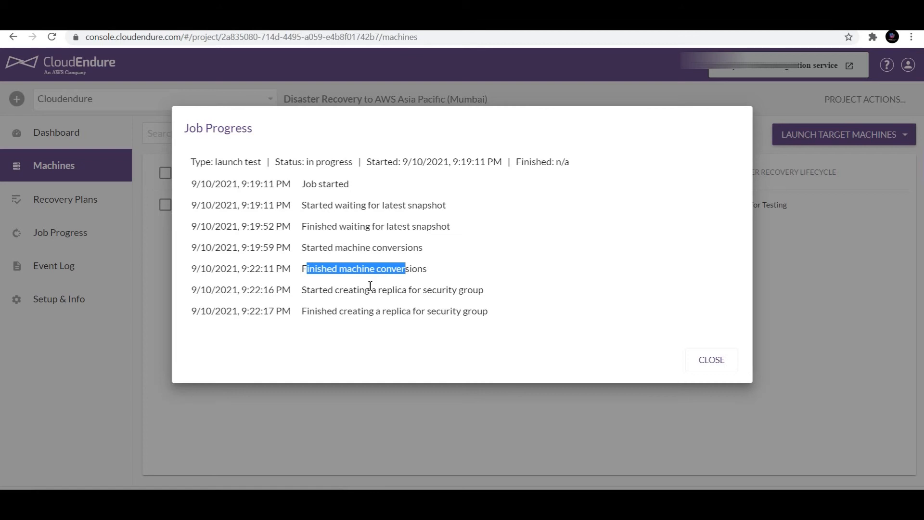
left_click_drag(307, 290, 462, 294)
left_click_drag(322, 311, 483, 308)
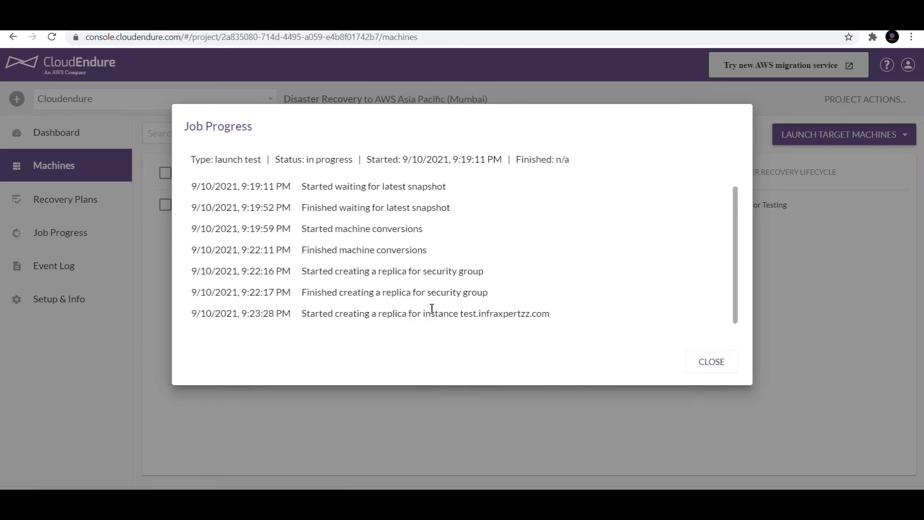
left_click_drag(337, 310, 552, 321)
left_click(453, 319)
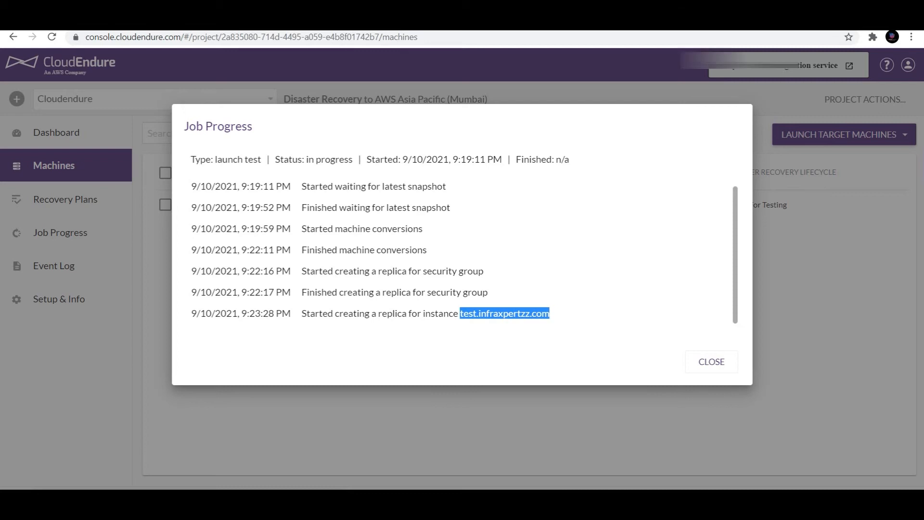
left_click(89, 504)
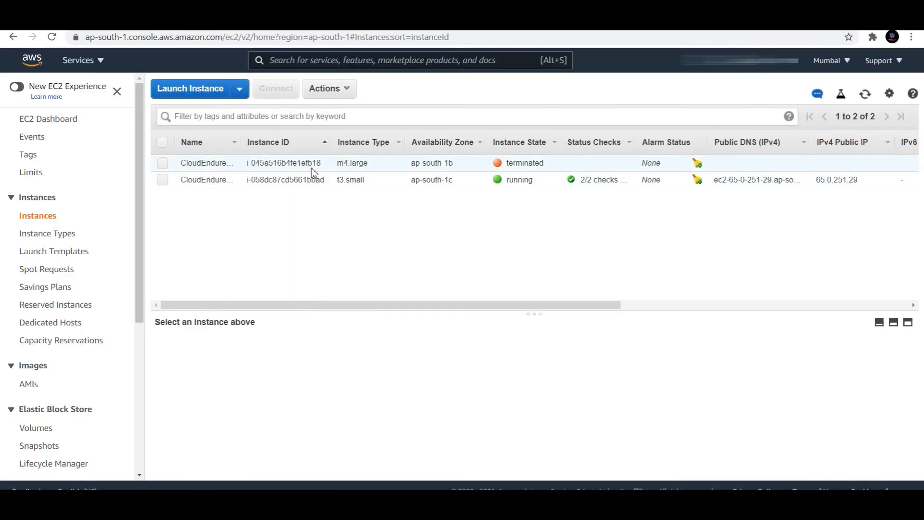
- Refresh the EC2 instance list and view the m4.large converter's details showing it terminated
left_click(864, 101)
left_click_drag(372, 164, 342, 162)
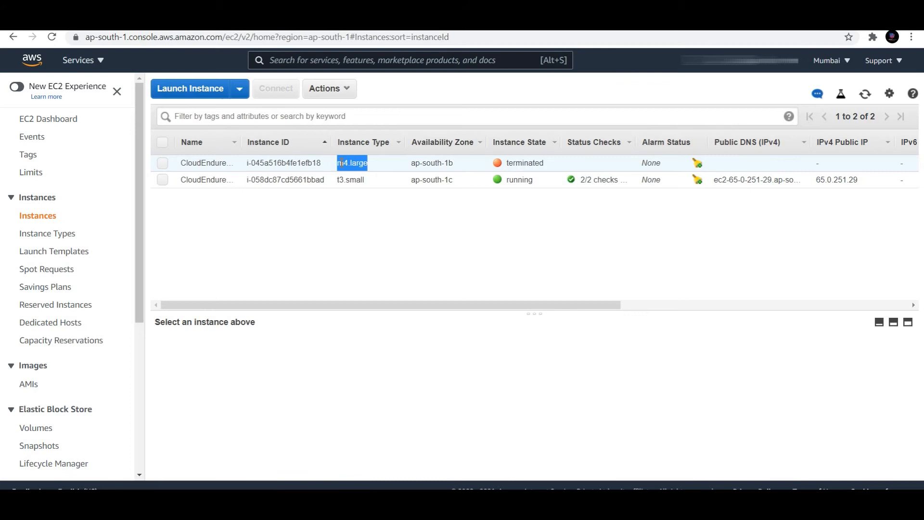
left_click(341, 162)
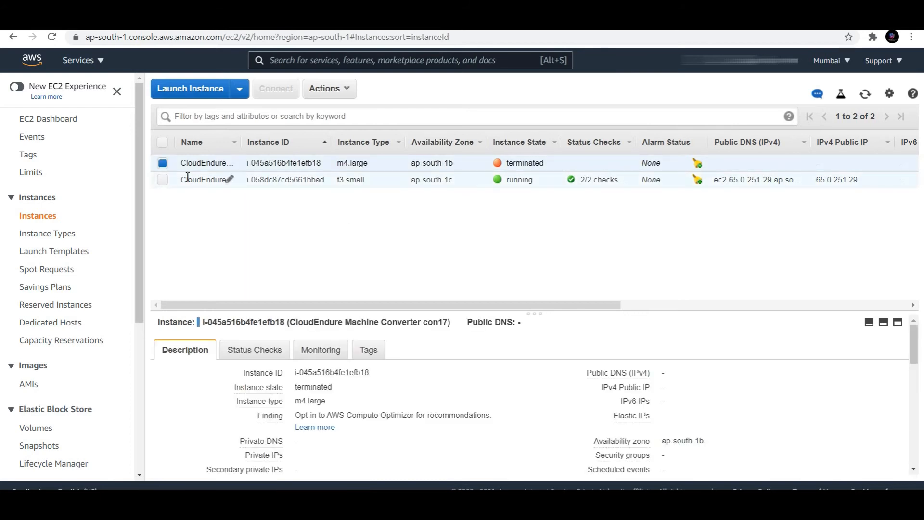
left_click(161, 165)
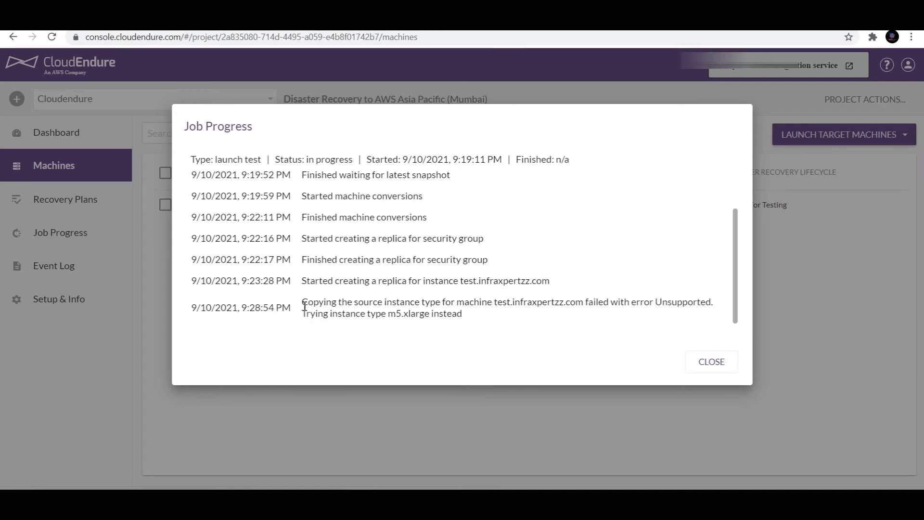
- Read the completed job log showing the m5.xlarge instance type, then switch to EC2 Instances
left_click_drag(308, 307, 489, 313)
left_click(485, 313)
left_click_drag(389, 316, 464, 315)
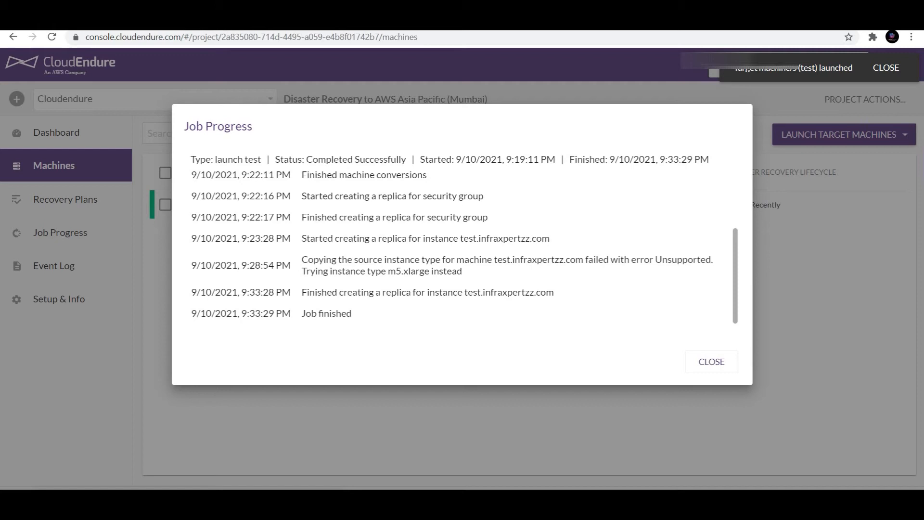
key("ctrl+Tab")
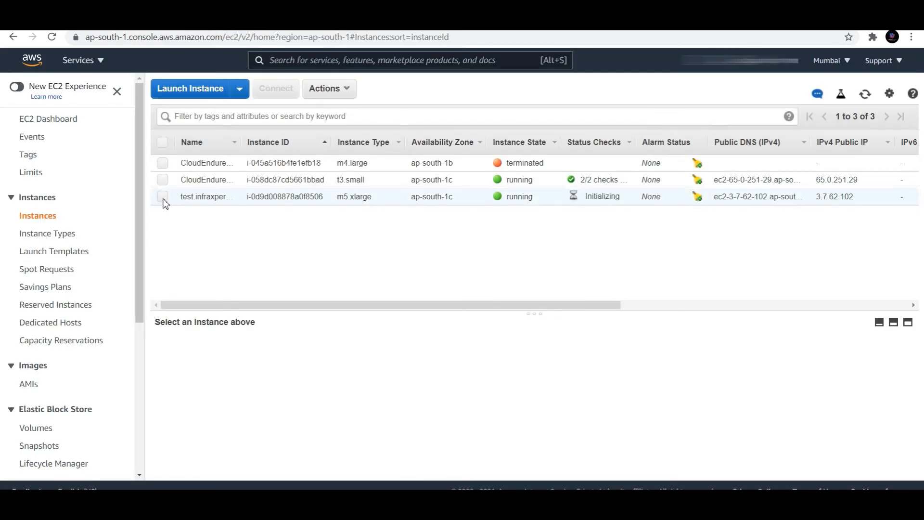
- Connect PuTTY to the recovered instance's public IP 3.7.62.102, accept its host key and log in as oracle
left_click(164, 198)
left_click(709, 387)
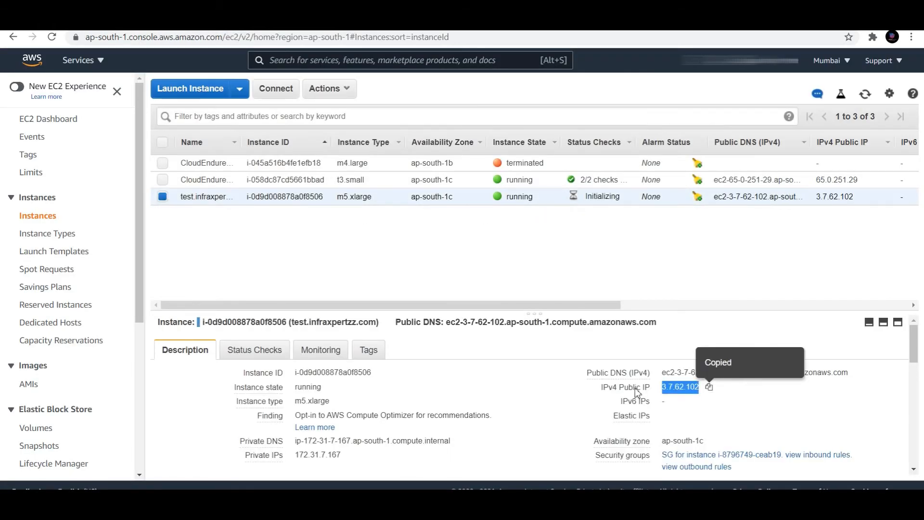
left_click(514, 508)
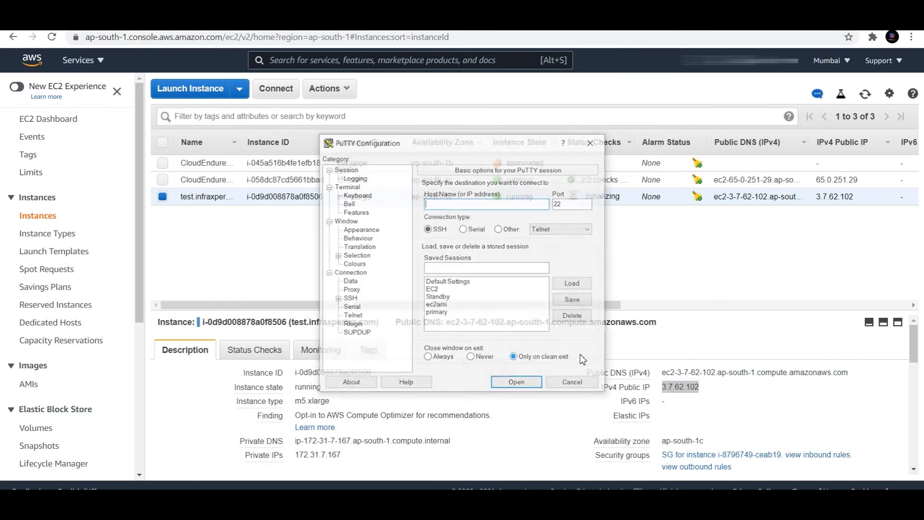
key("ctrl+v")
key("Return")
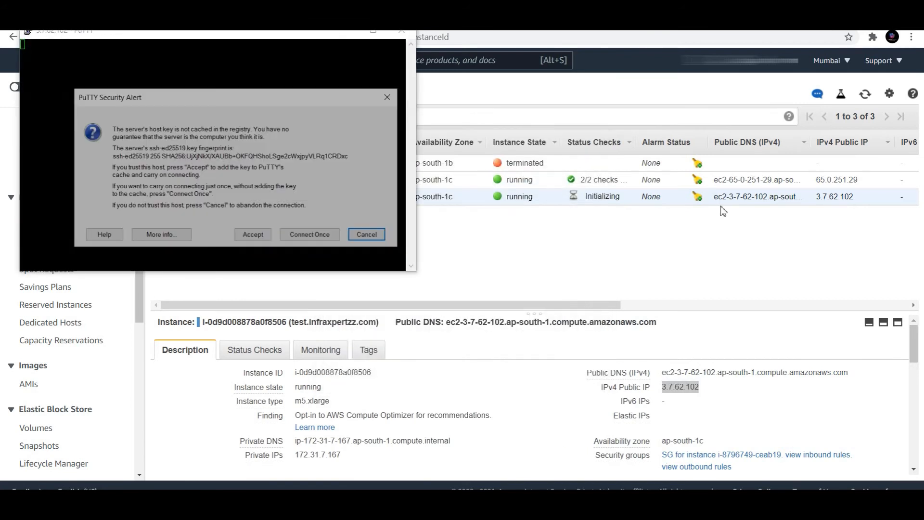
left_click(254, 235)
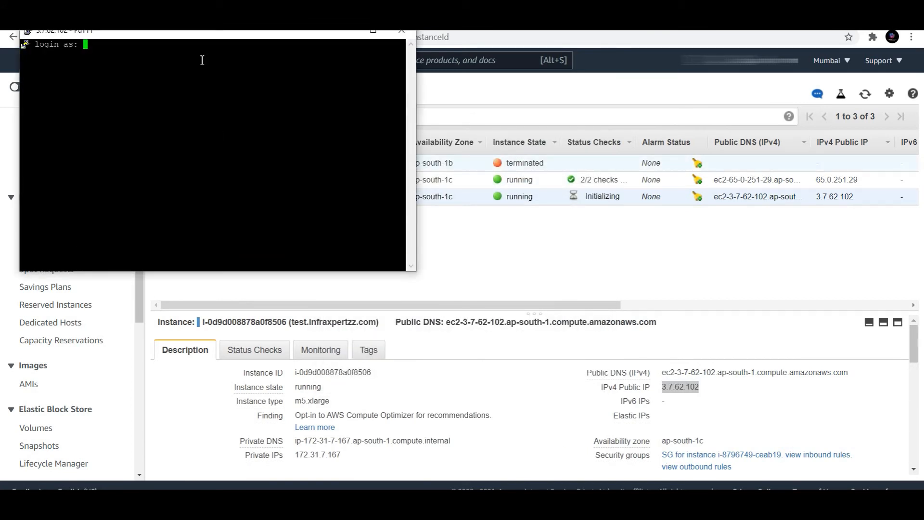
type("oracle")
key("Return")
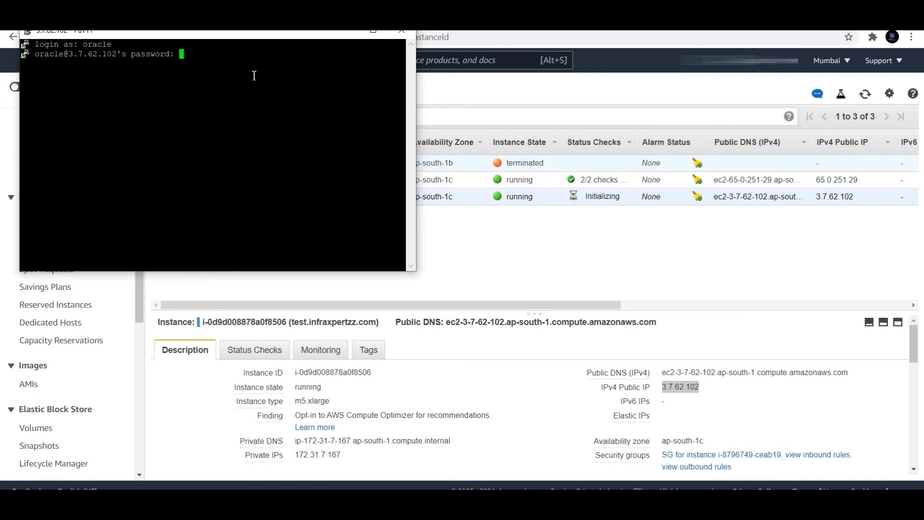
key("Return")
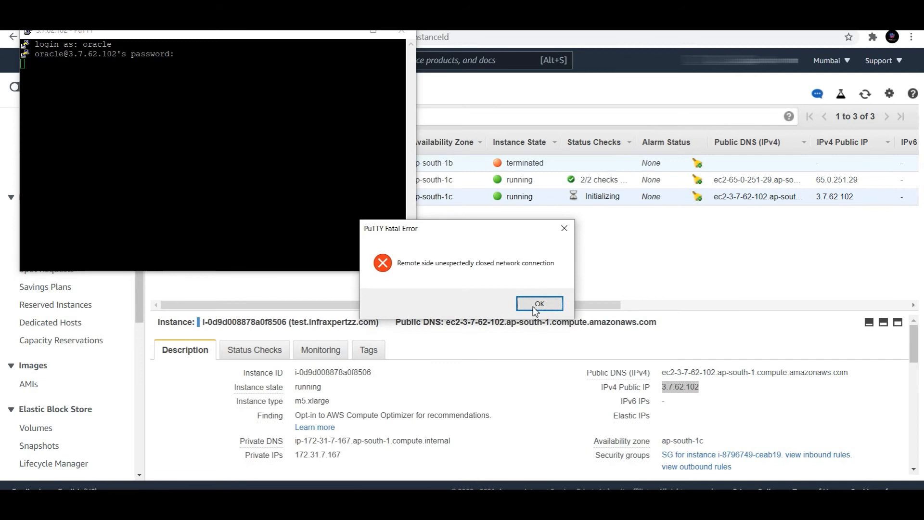
- Dismiss the connection-closed error and close the stalled PuTTY session
left_click(539, 304)
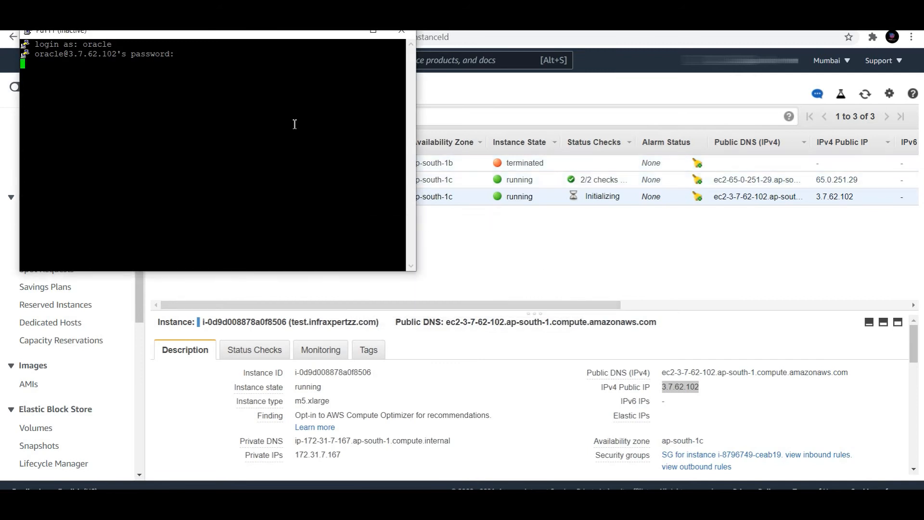
right_click(168, 38)
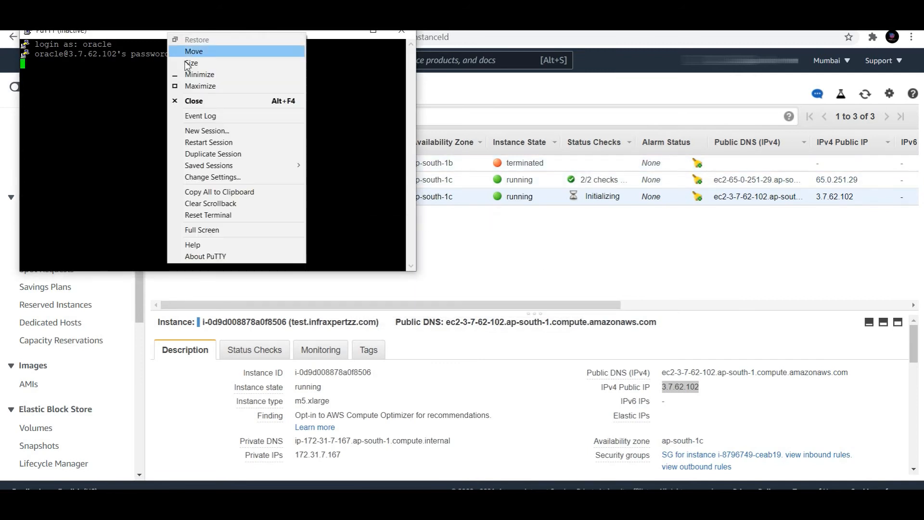
left_click(204, 141)
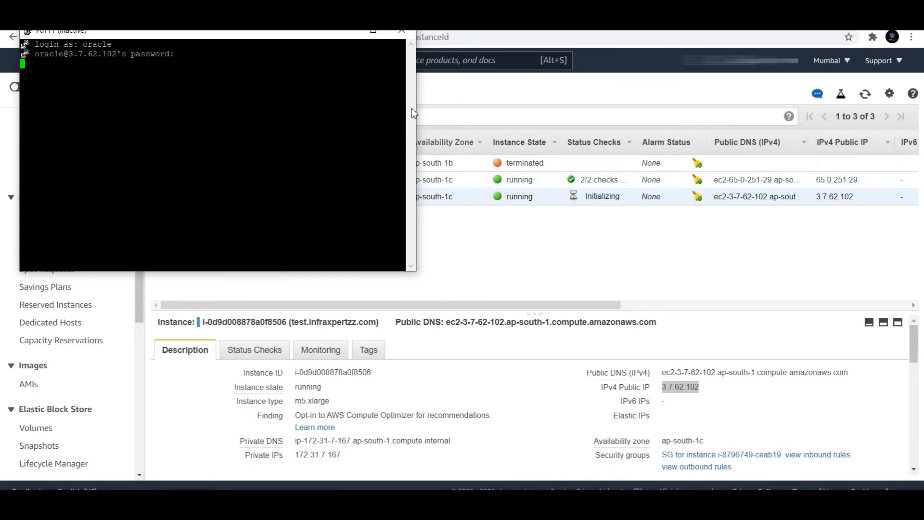
left_click(401, 31)
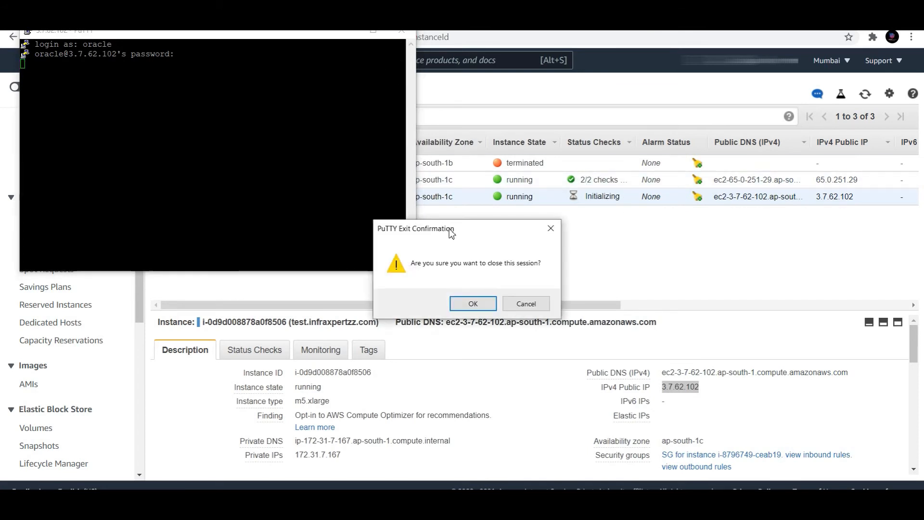
left_click(526, 303)
right_click(212, 35)
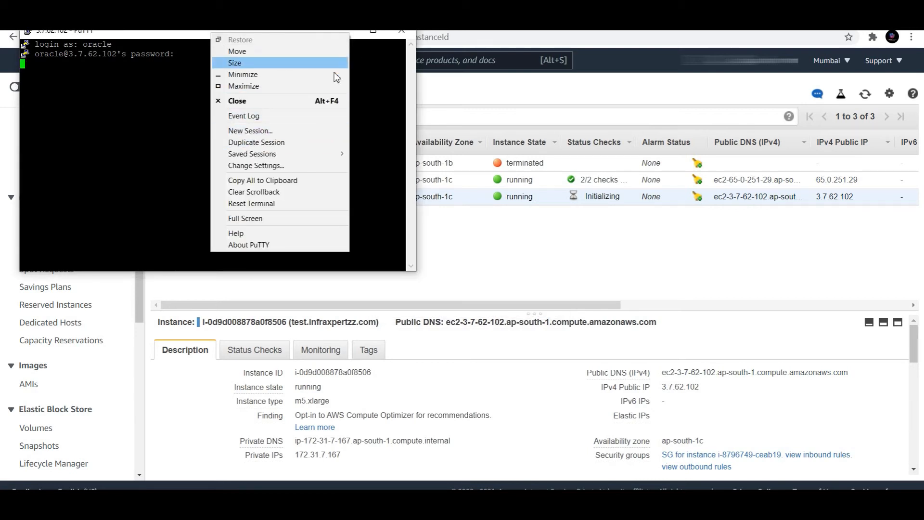
left_click(402, 31)
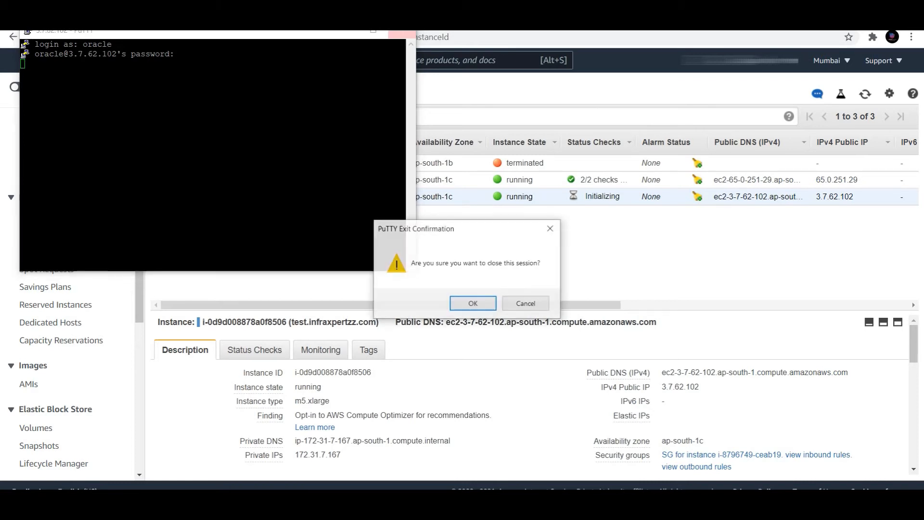
left_click(470, 304)
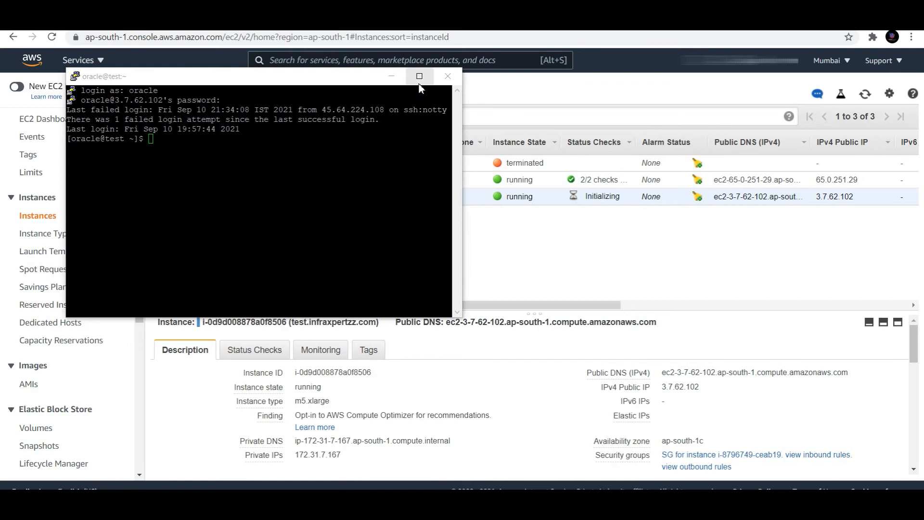
- Enlarge the PuTTY font and run df -hP on the recovered server
right_click(198, 76)
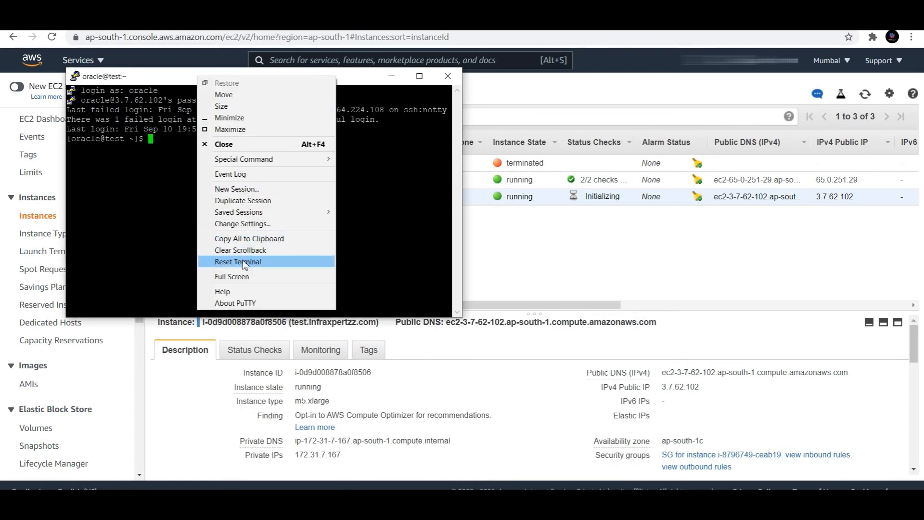
left_click(250, 226)
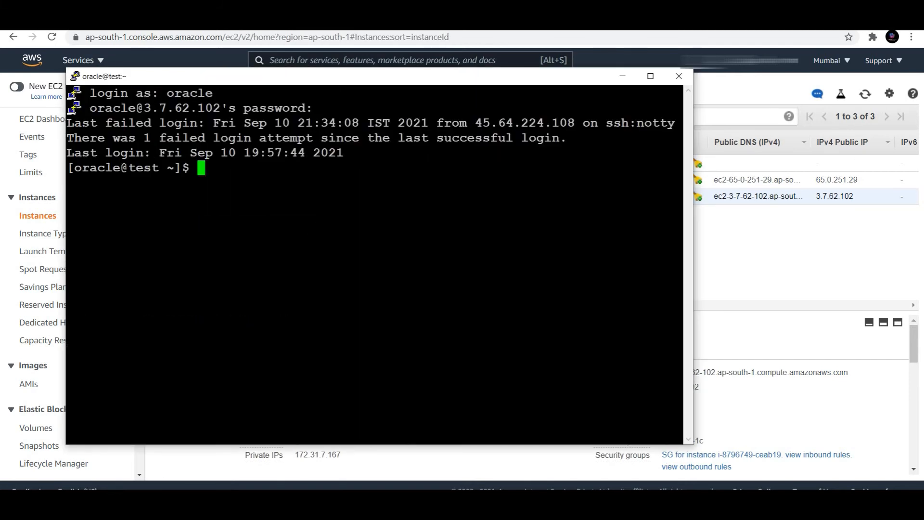
type("df -hP")
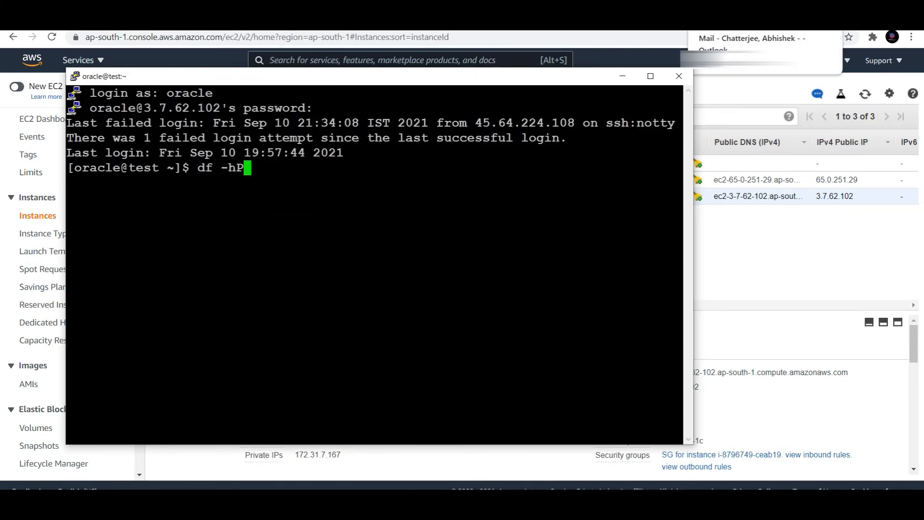
key("Return")
- Bring up the source server's root@test session and move its window to the right
left_click(601, 500)
left_click(649, 479)
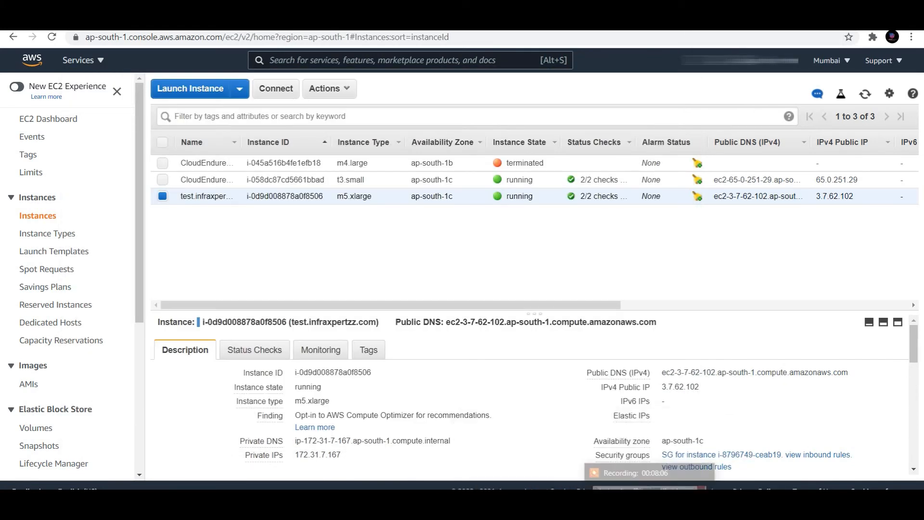
left_click(597, 501)
left_click(598, 501)
left_click(508, 485)
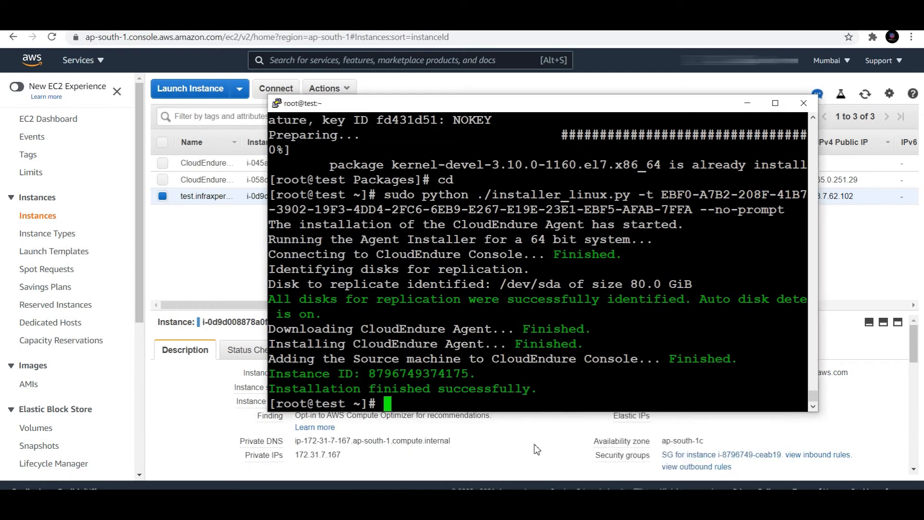
left_click_drag(394, 104, 596, 133)
left_click(600, 501)
- Run df -hP on the source server and compare its /u01 and other rows with the replica
left_click(713, 471)
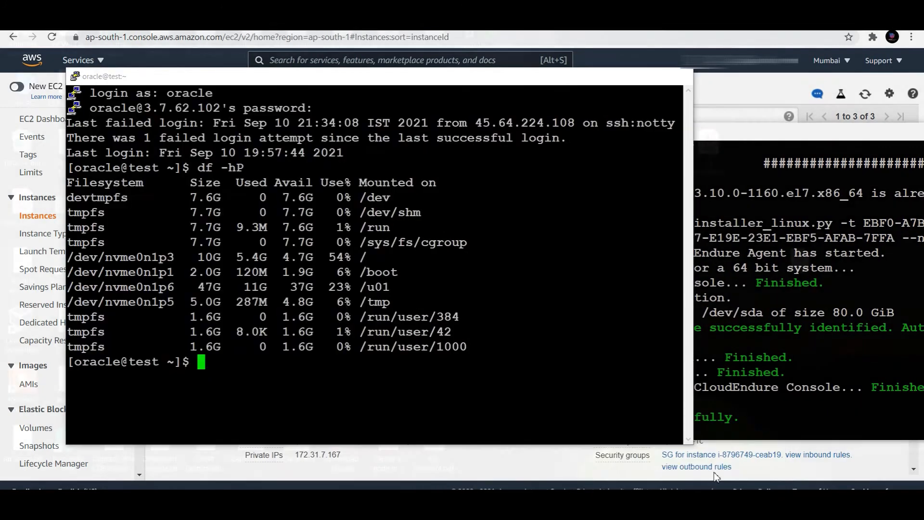
left_click(775, 281)
type("df -hP")
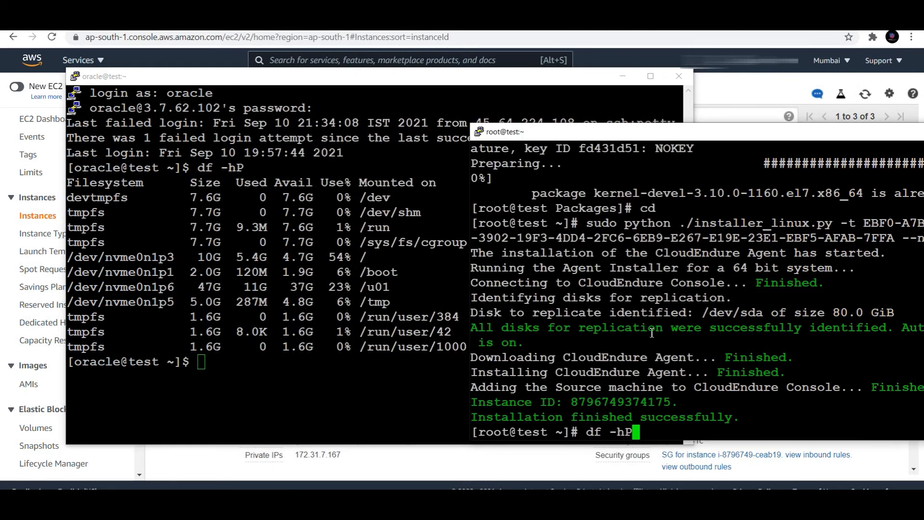
key("Return")
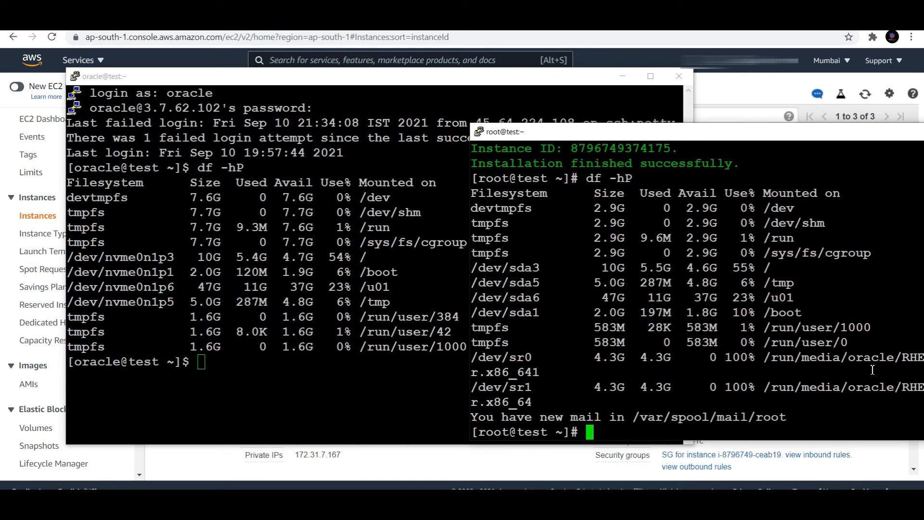
left_click_drag(474, 327, 539, 409)
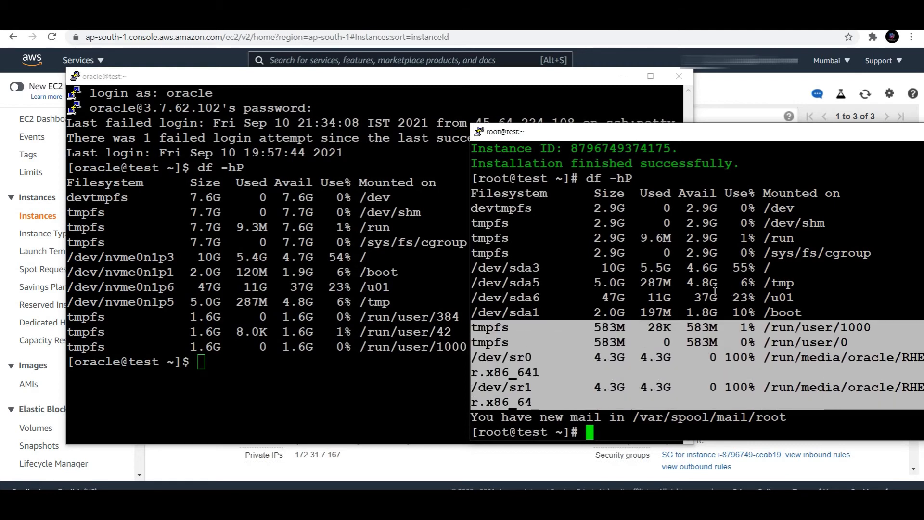
left_click_drag(280, 285, 383, 285)
left_click_drag(799, 298, 704, 297)
left_click_drag(820, 311, 470, 215)
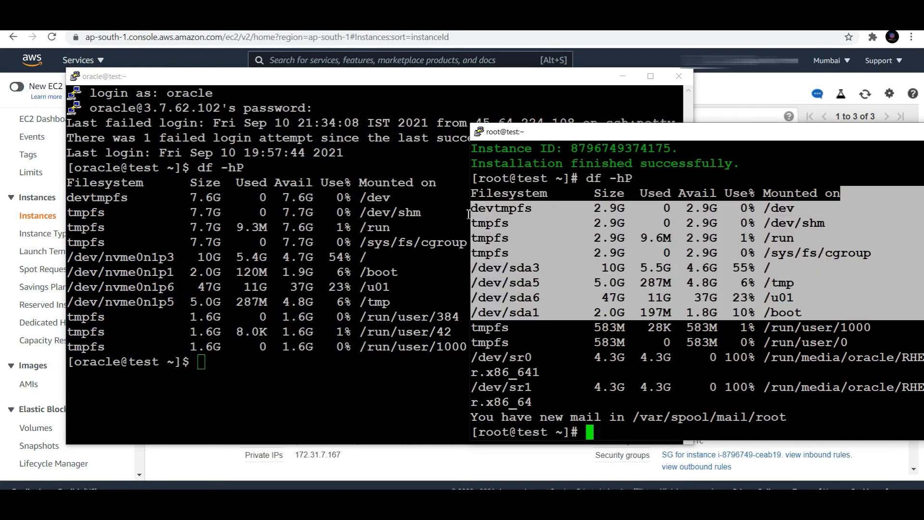
- Run ps -ef|grep pmon on the source to confirm no database runs, then exit that session
left_click(230, 314)
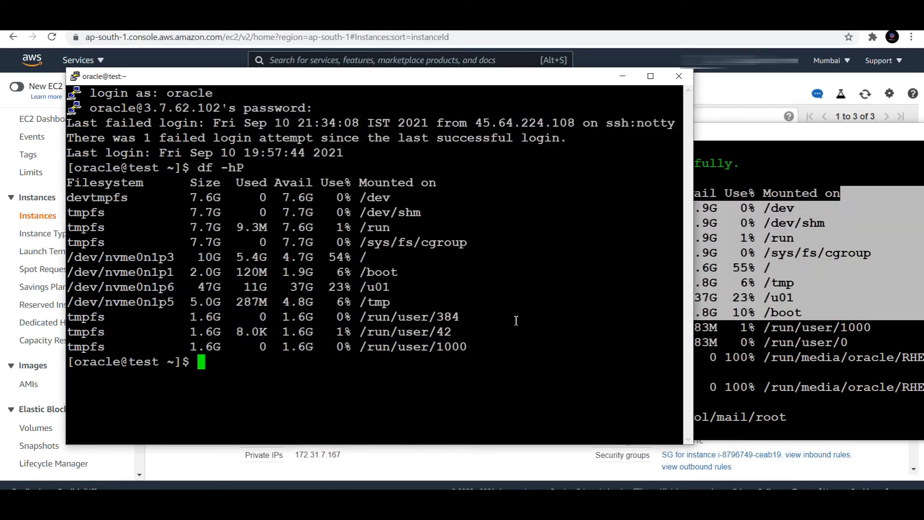
left_click(808, 353)
type("ps -ef|gre")
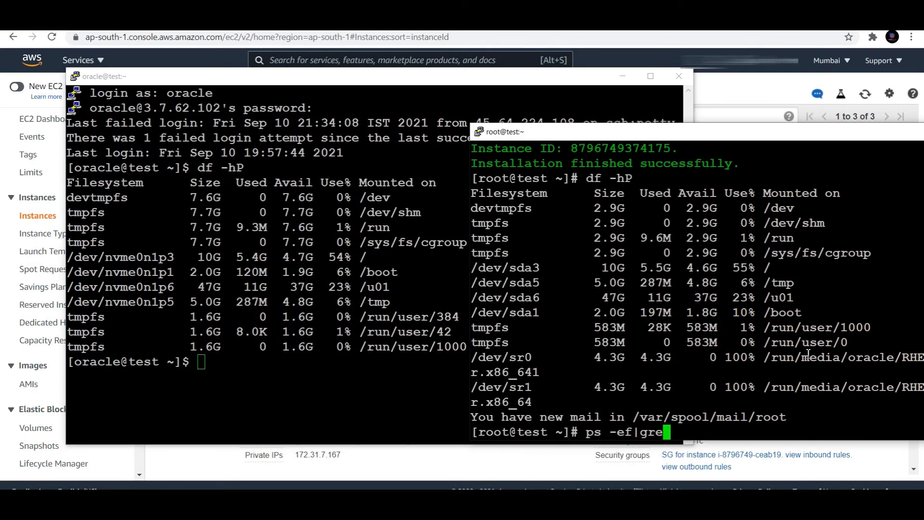
type("p pmon")
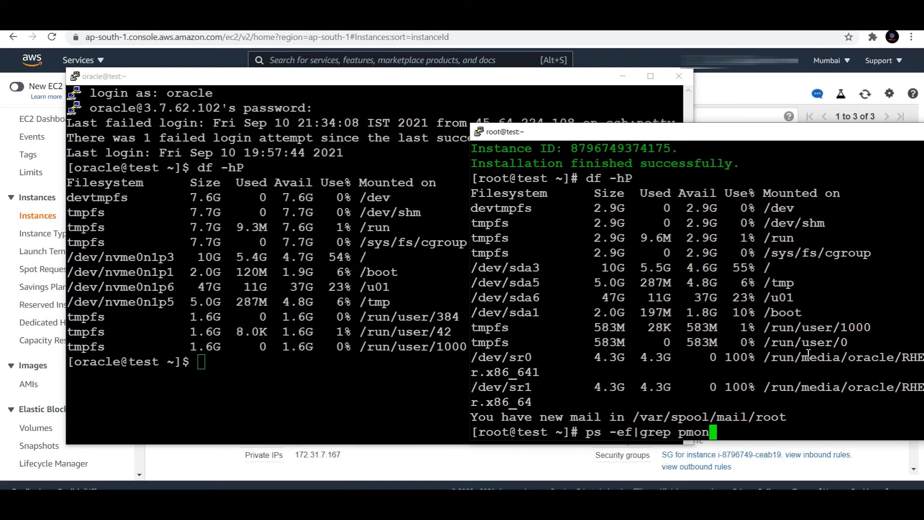
key("Return")
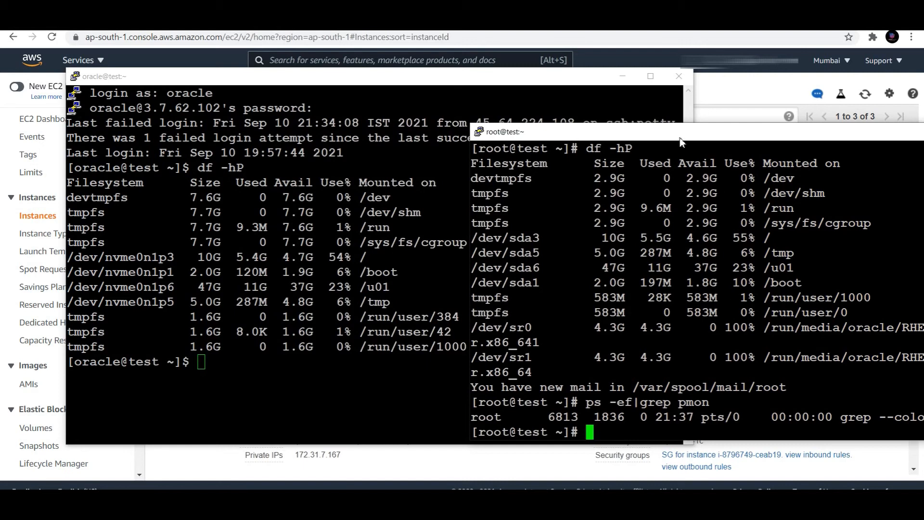
key("ctrl+d")
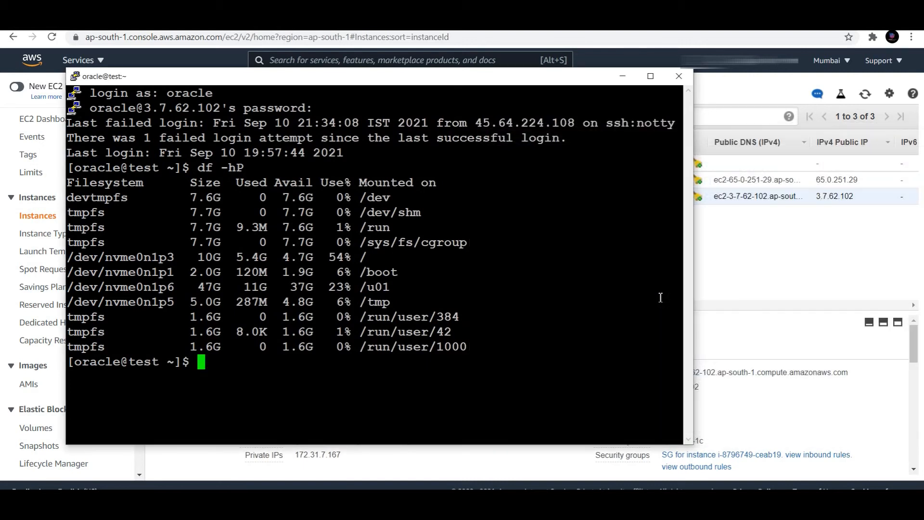
- Cancel opening another SSH session and return to the home directory with cd
left_click(533, 509)
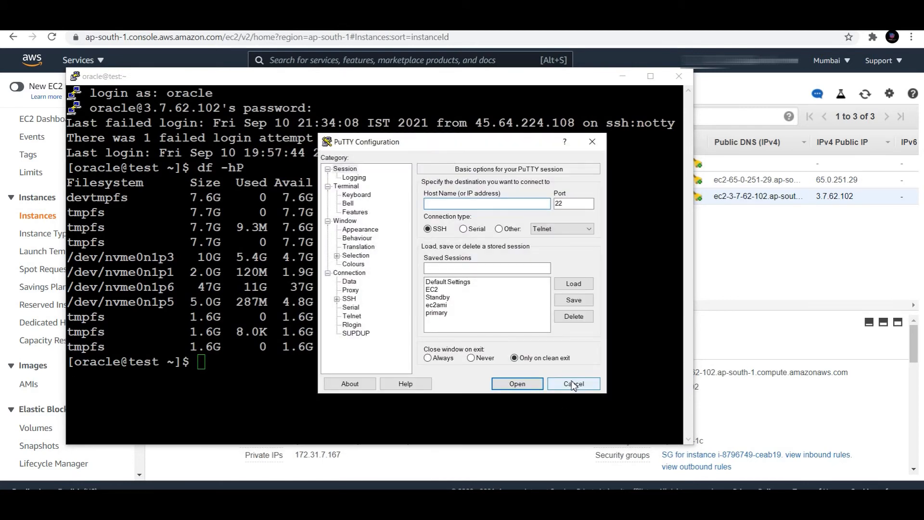
left_click(574, 384)
type("cd")
key("Return")
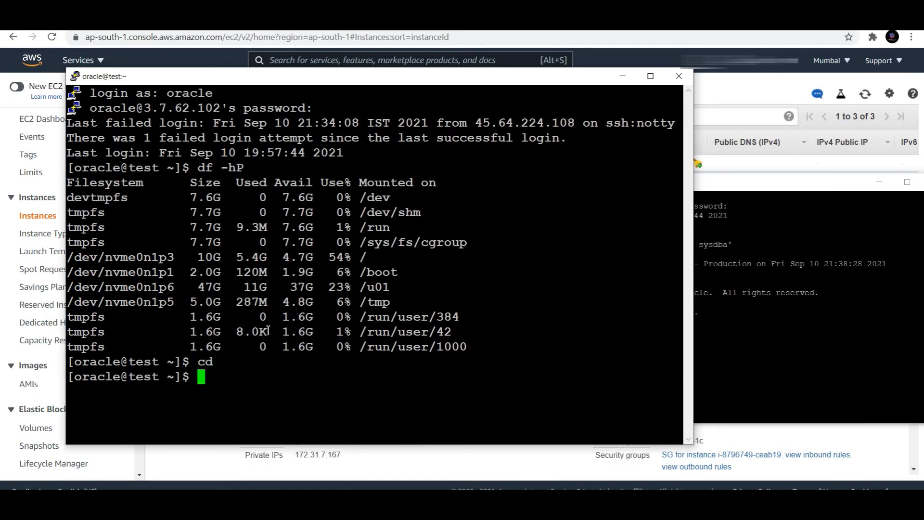
- Run ifconfig, correcting the mistyped ipconfig command
type("ipconfig")
key("Return")
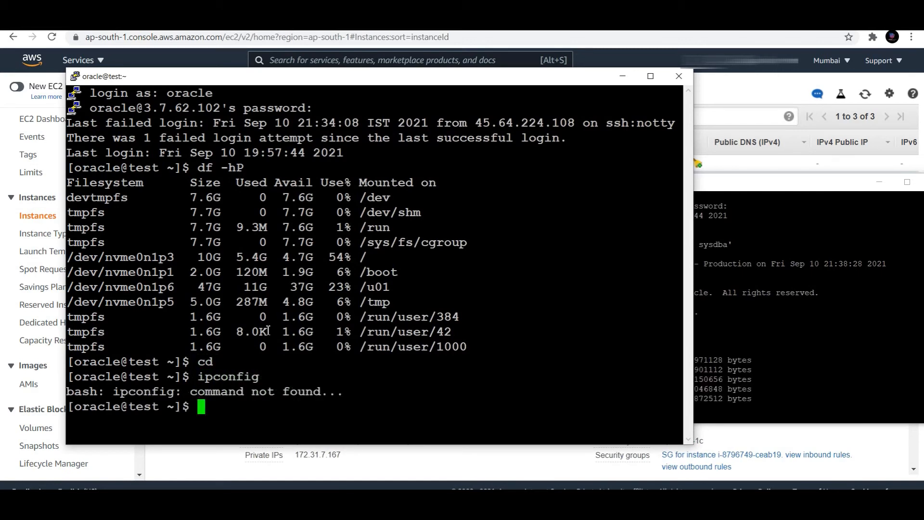
key("Up")
key("Home")
key("Right")
key("Delete")
type("f")
key("Return")
- Scroll through the ifconfig output to find ens5 at 172.31.7.167
scroll(277, 312, "up", 9)
scroll(276, 312, "up", 1)
scroll(250, 298, "down", 8)
scroll(227, 288, "up", 4)
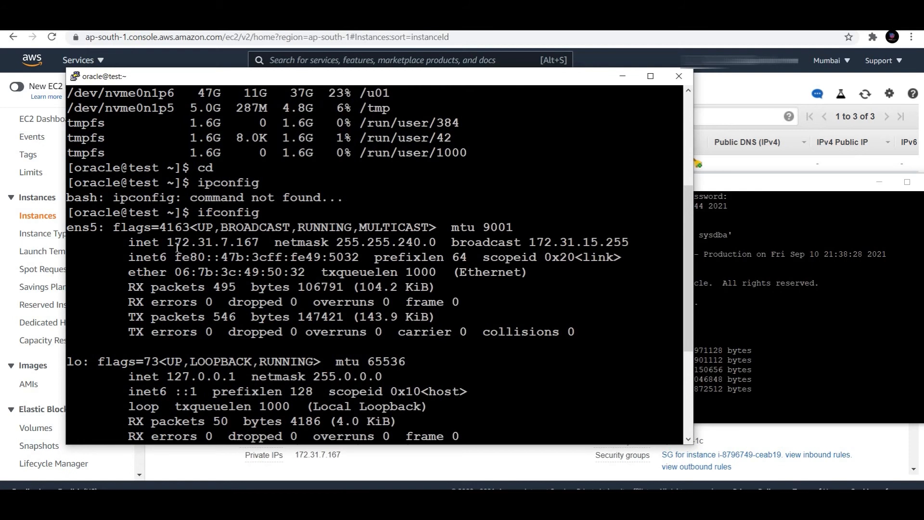
scroll(194, 328, "down", 4)
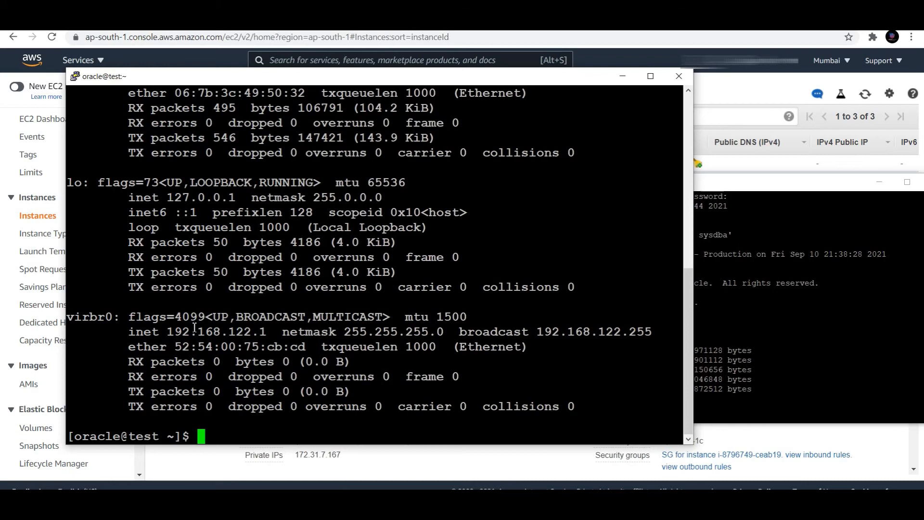
scroll(257, 345, "up", 4)
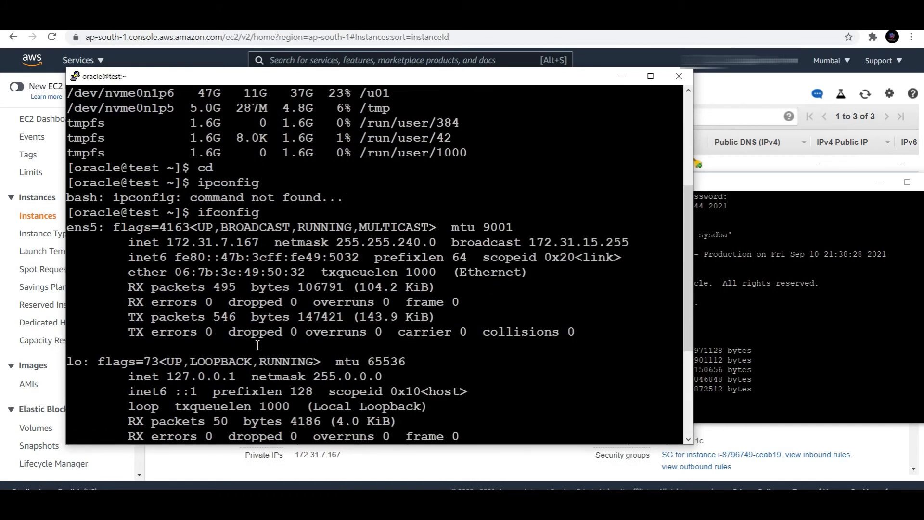
scroll(257, 345, "down", 4)
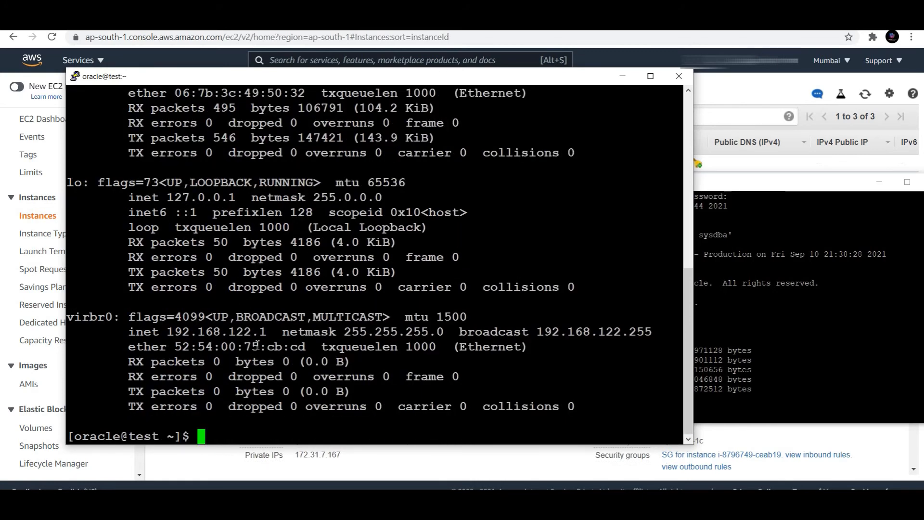
- Load infra.env from the home directory and connect with sqlplus '/as sysdba'
type("cd")
key("Return")
type(". infra.env")
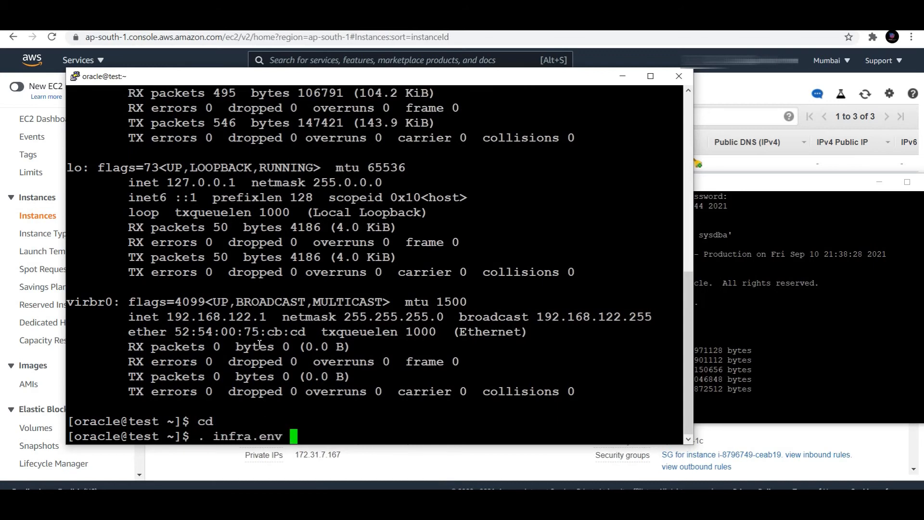
key("Return")
type("sq")
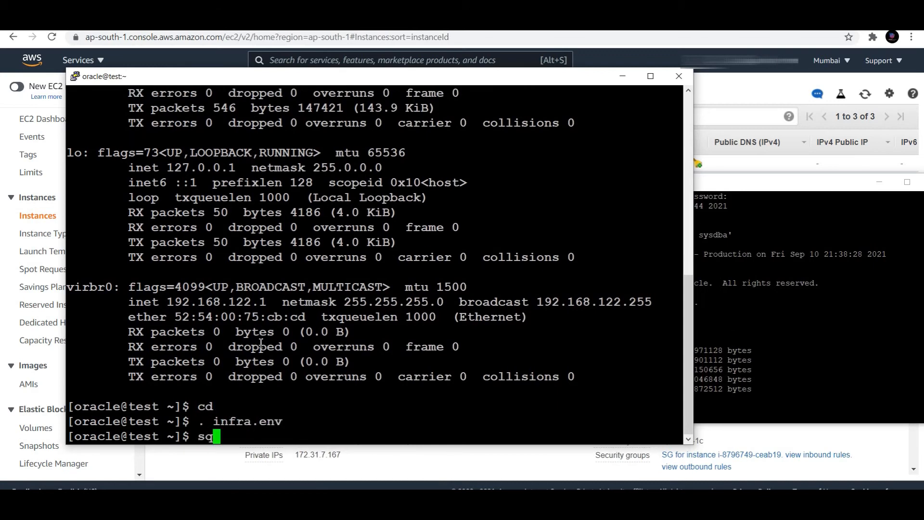
type("lplus '/as sysdba'")
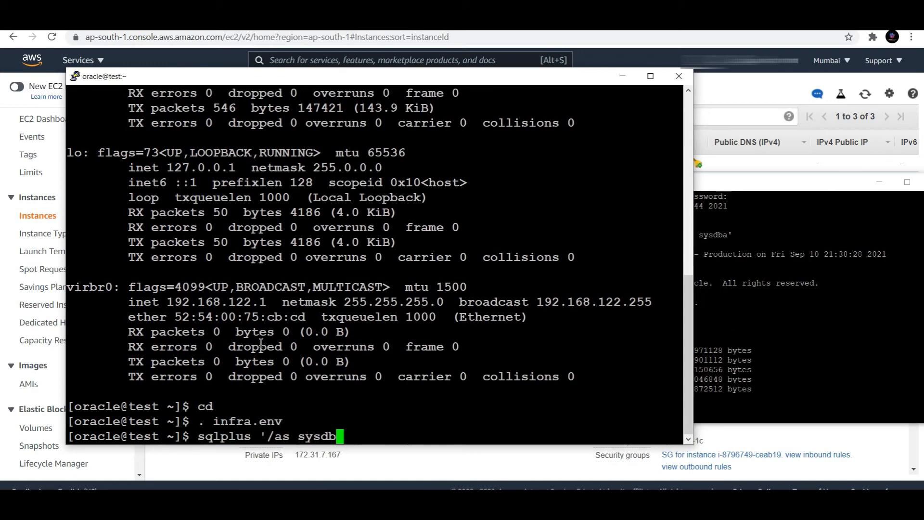
key("Return")
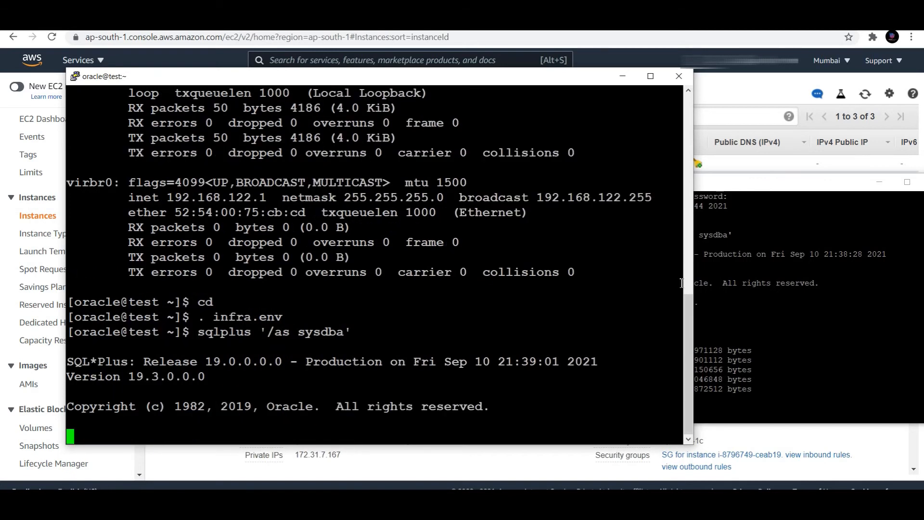
- Run startup in the recovered server's session so the database mounts and opens
left_click(790, 325)
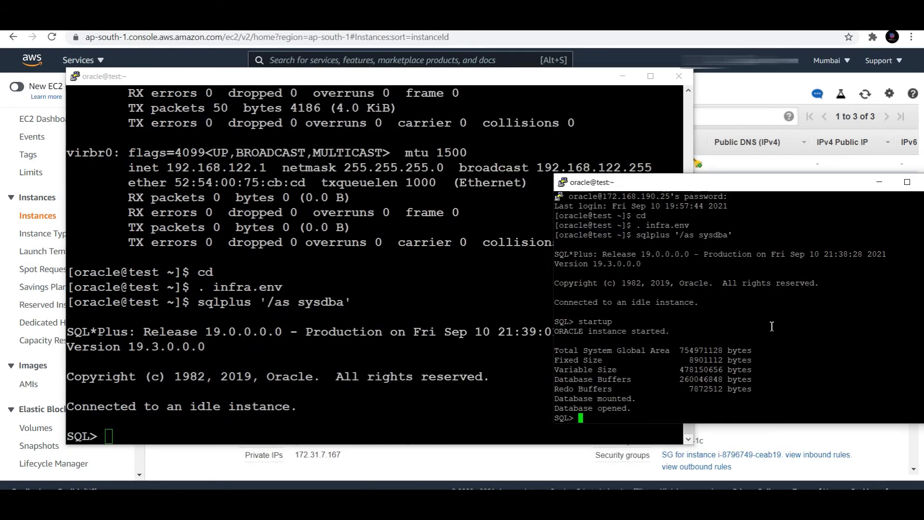
left_click(390, 312)
type("startup")
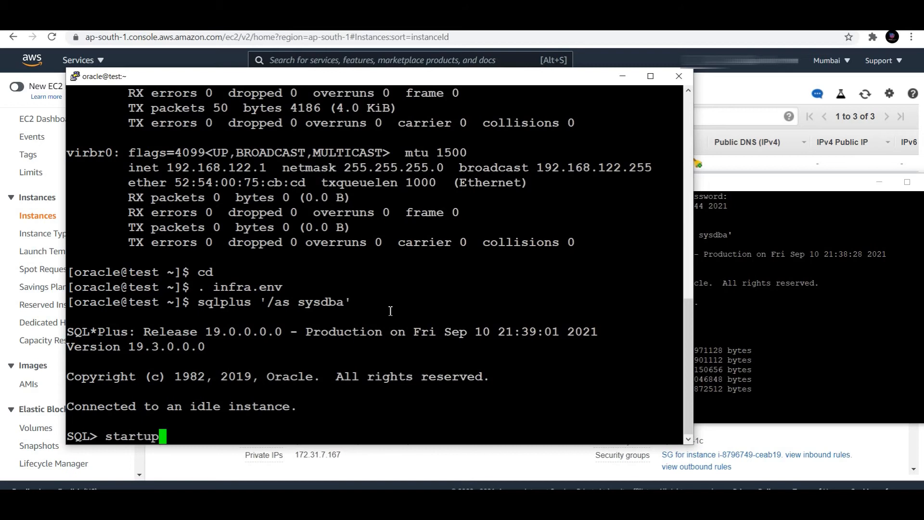
key("Return")
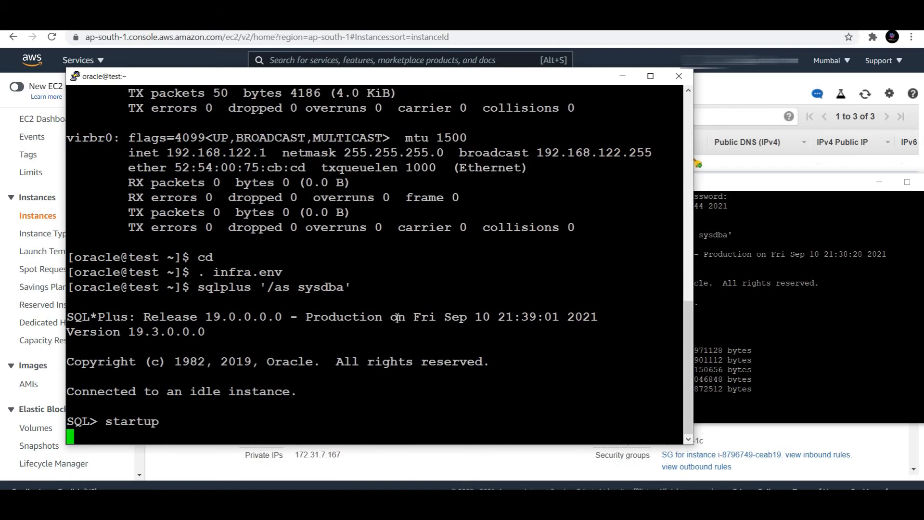
- Run 'select username from dba_users;' and paste that query into the recovered session
left_click(791, 278)
type("sele")
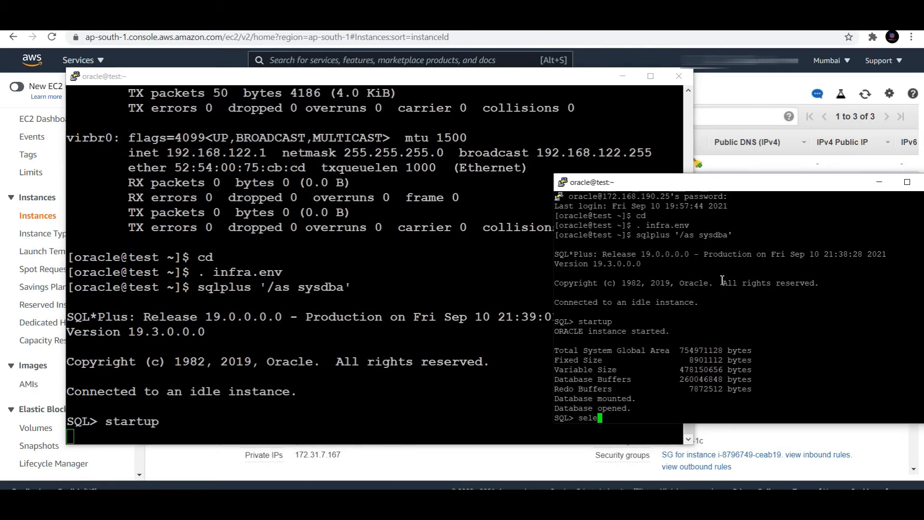
type("ct username f")
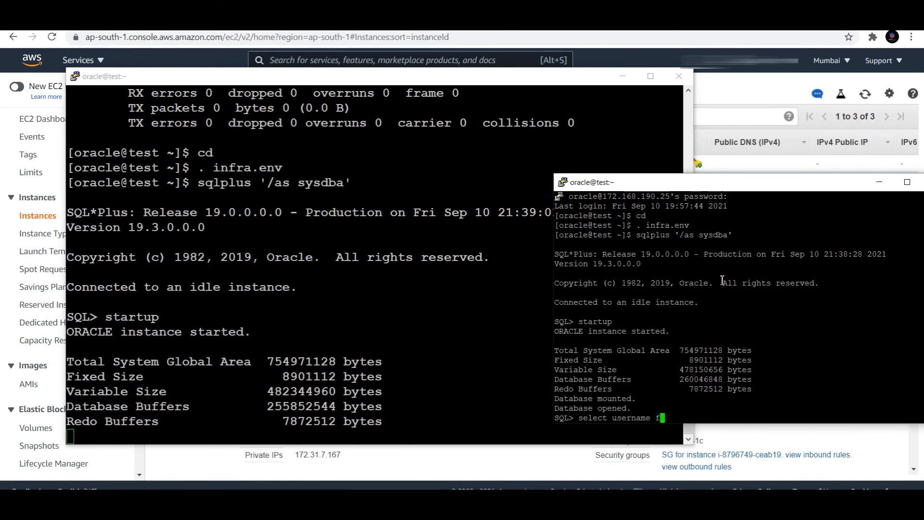
type("rom dba_users;")
key("Return")
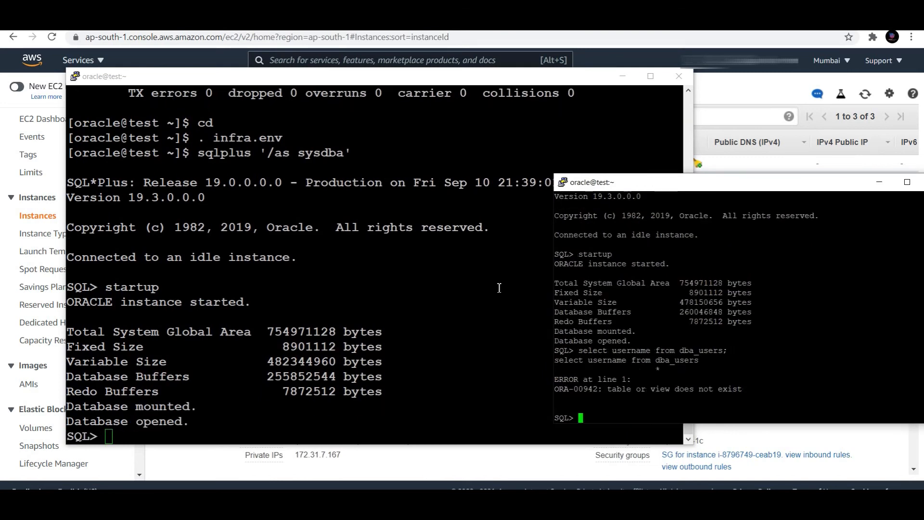
left_click_drag(582, 353, 767, 354)
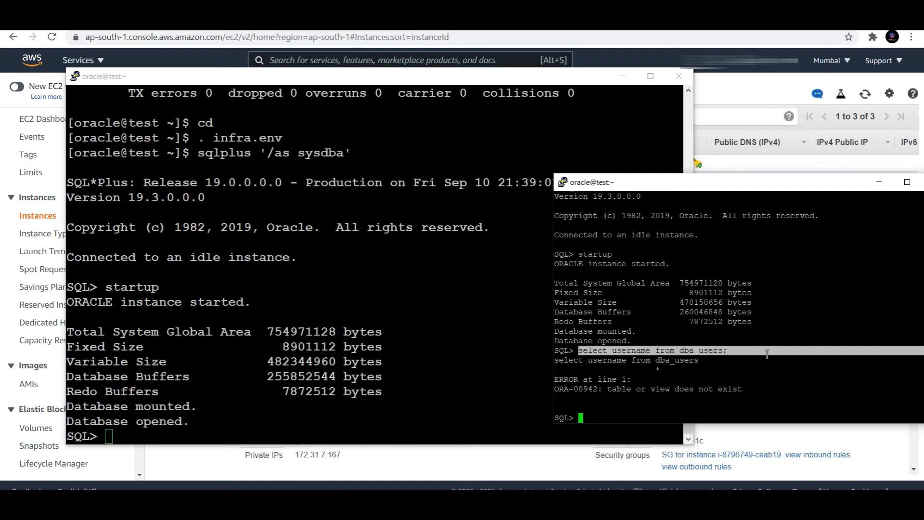
right_click(434, 340)
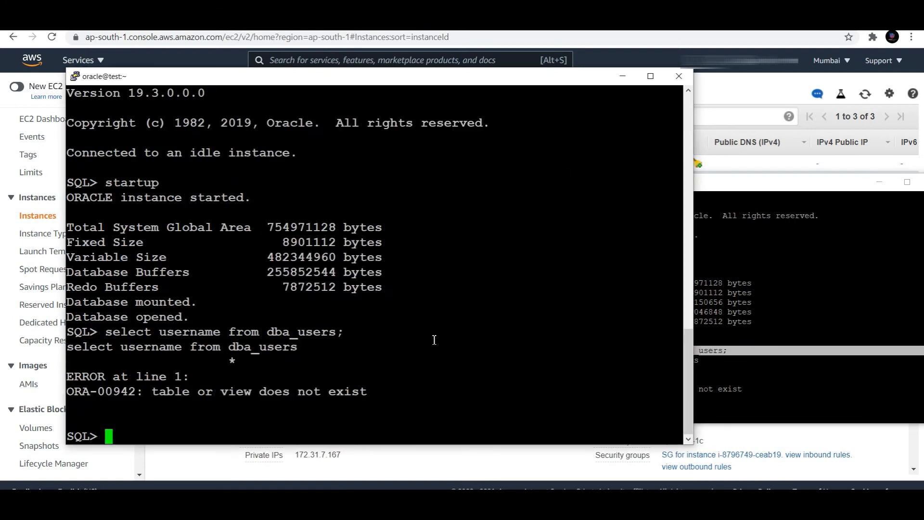
- Paste @$ORACLE_HOME/rdbms/admin/catalog.sql at the second session's SQL prompt after the ORA-00942 error
left_click(750, 340)
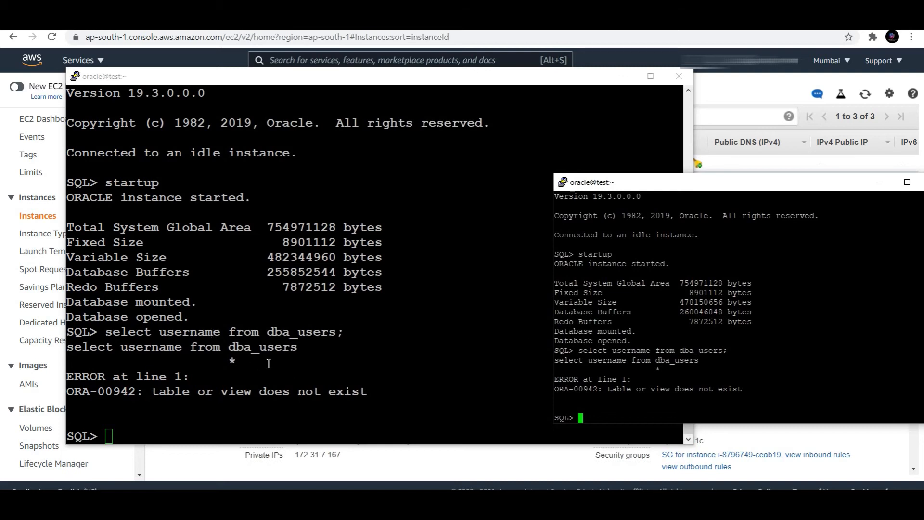
left_click_drag(261, 333, 338, 340)
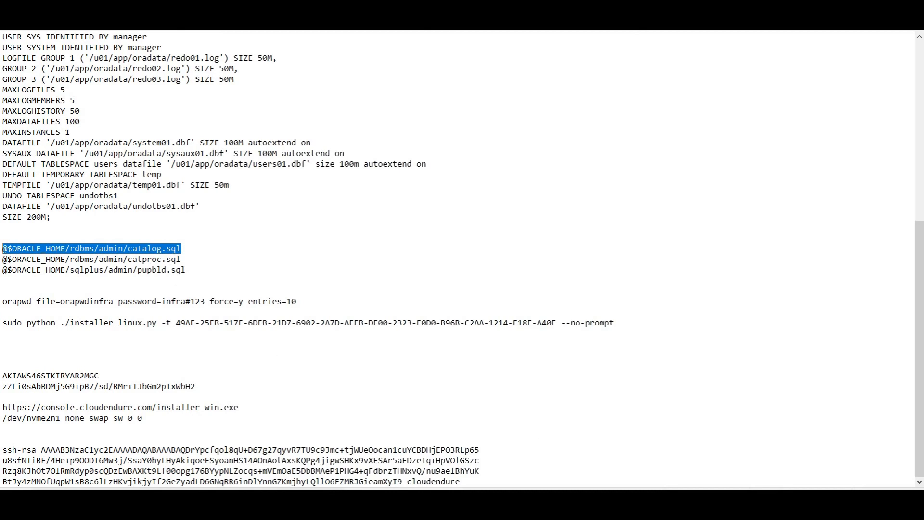
mouse_move(674, 473)
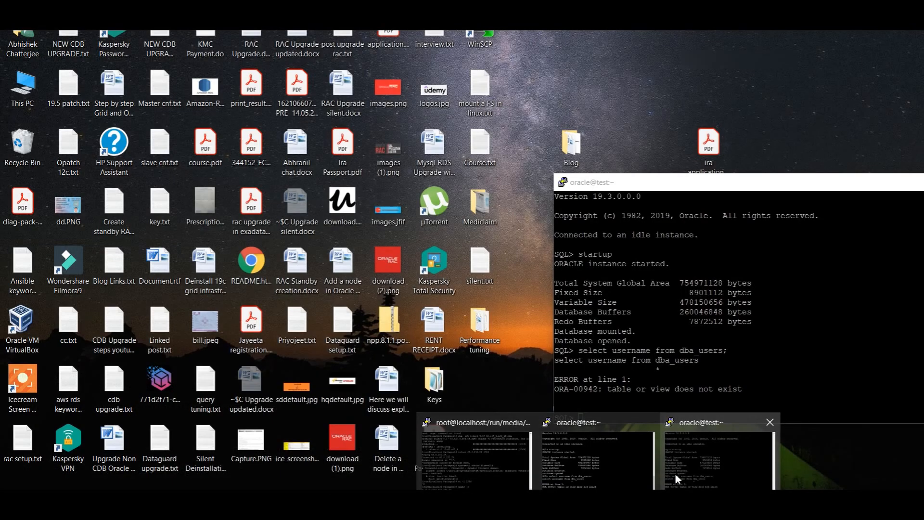
left_click(693, 460)
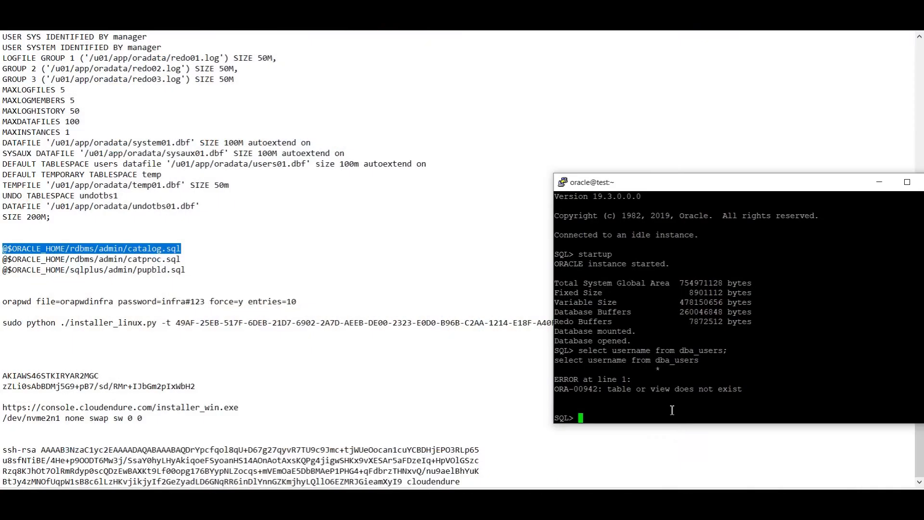
right_click(685, 340)
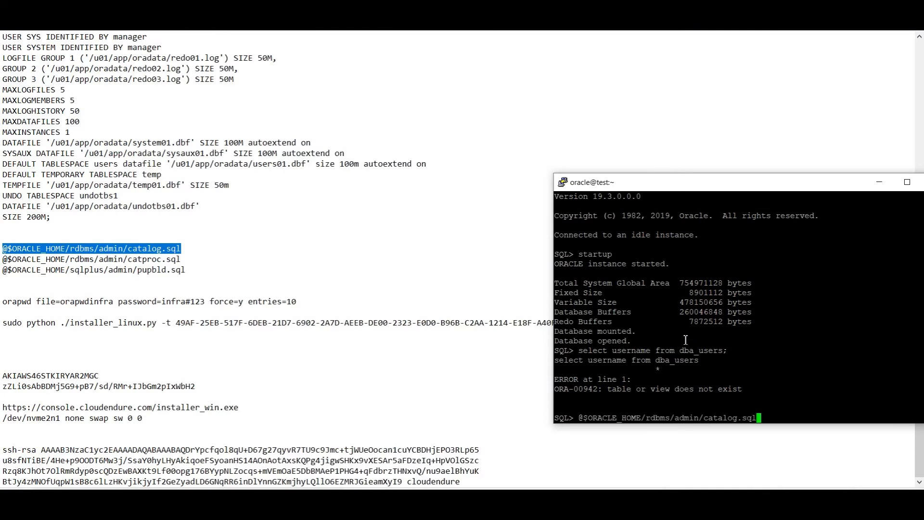
- Run catalog.sql until Grant succeeded, then select the catproc.sql and pupbld.sql lines in Notepad
key("Return")
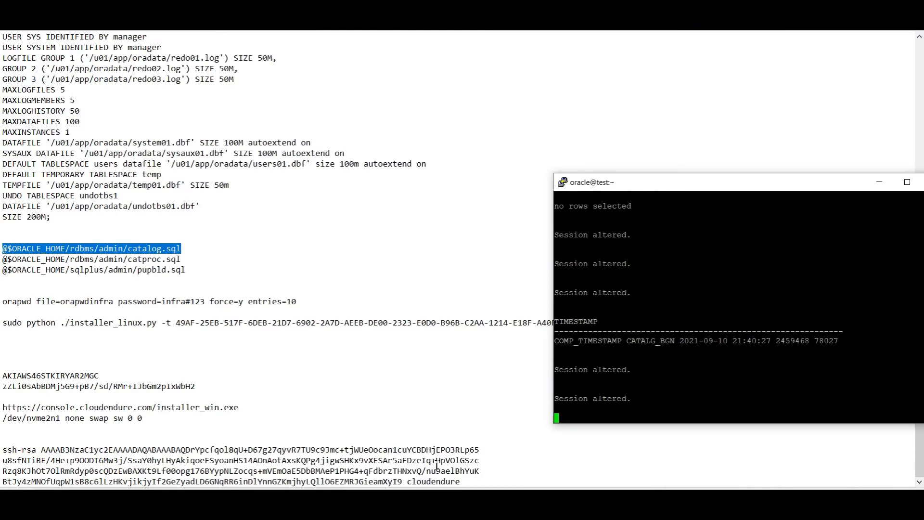
left_click(437, 498)
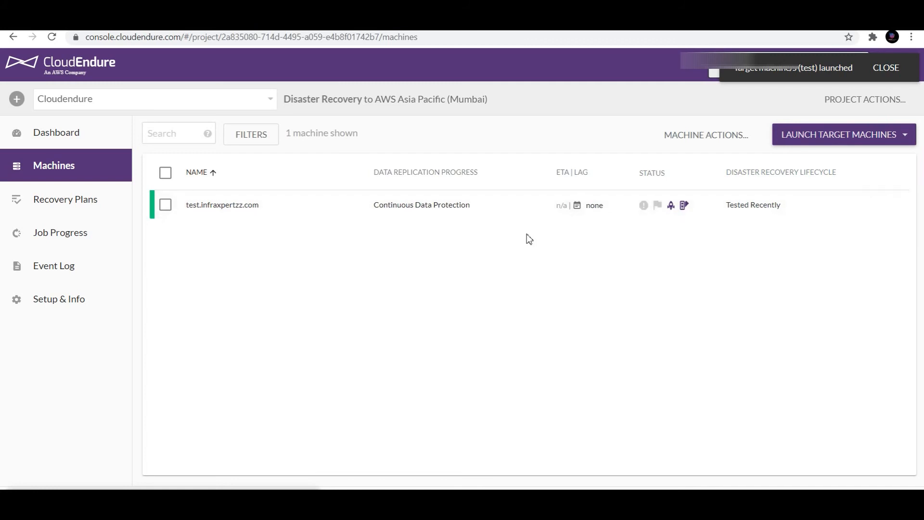
mouse_move(661, 209)
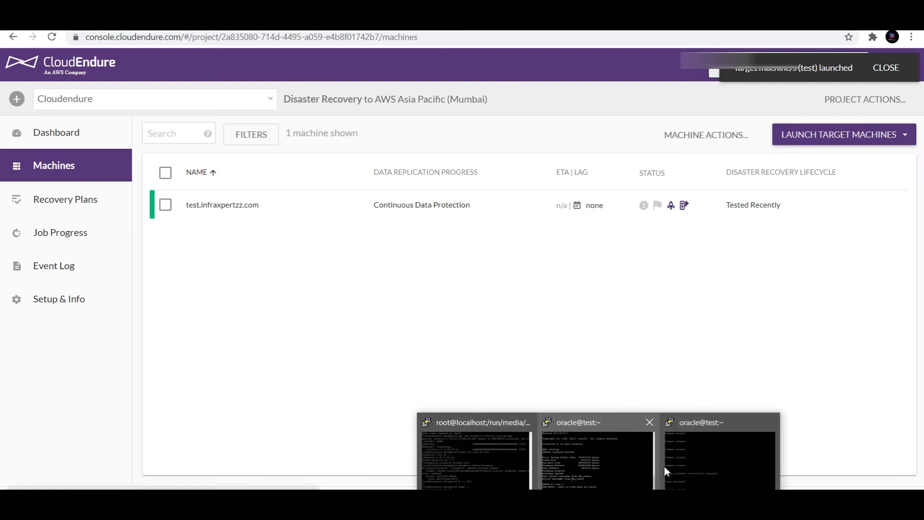
left_click(704, 464)
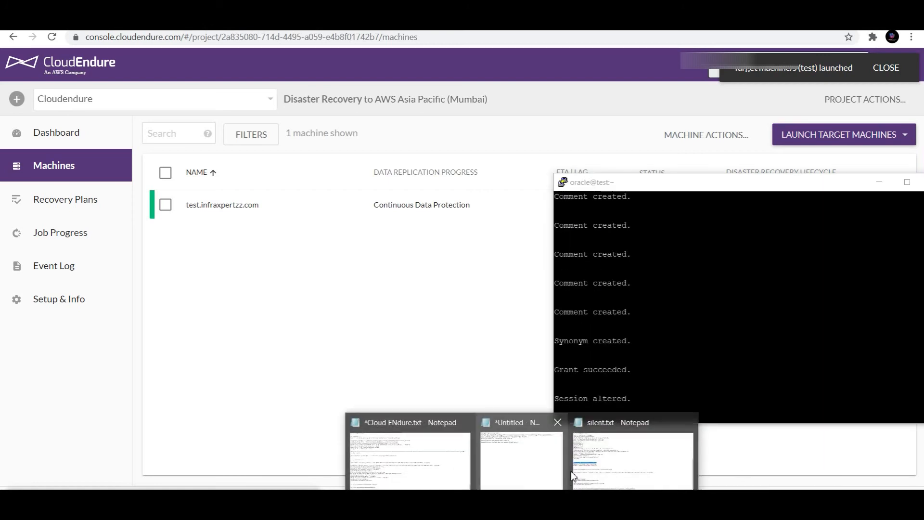
left_click(572, 469)
left_click_drag(192, 270, 3, 259)
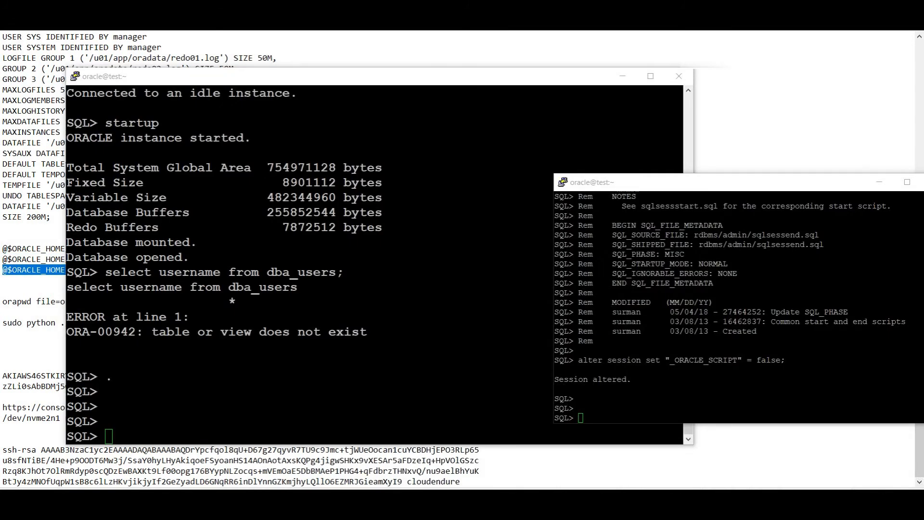
- Run the dba_users username query in both sessions, now returning 22 rows
left_click(683, 380)
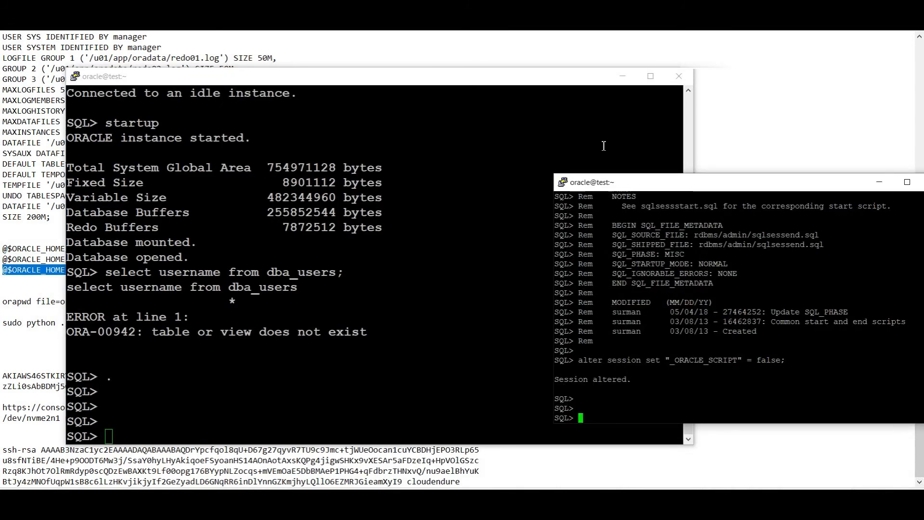
type("select ")
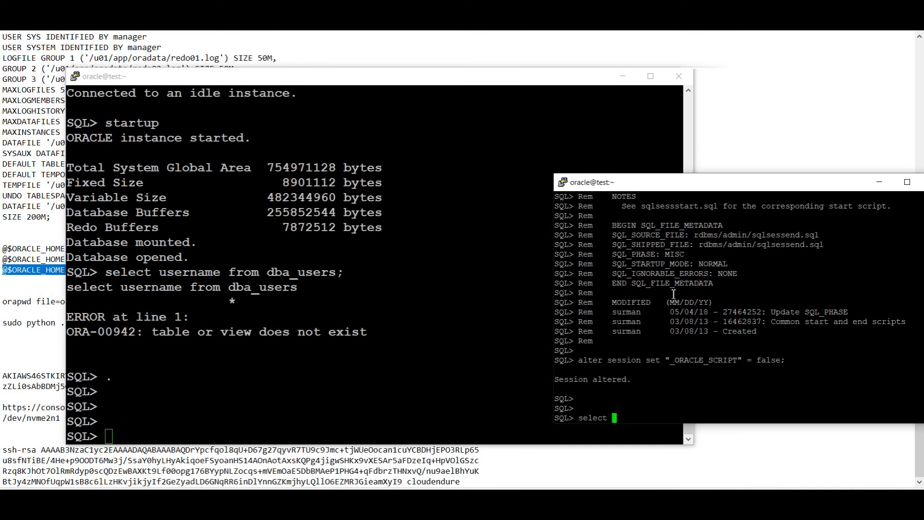
type("username from dba_users;")
key("Return")
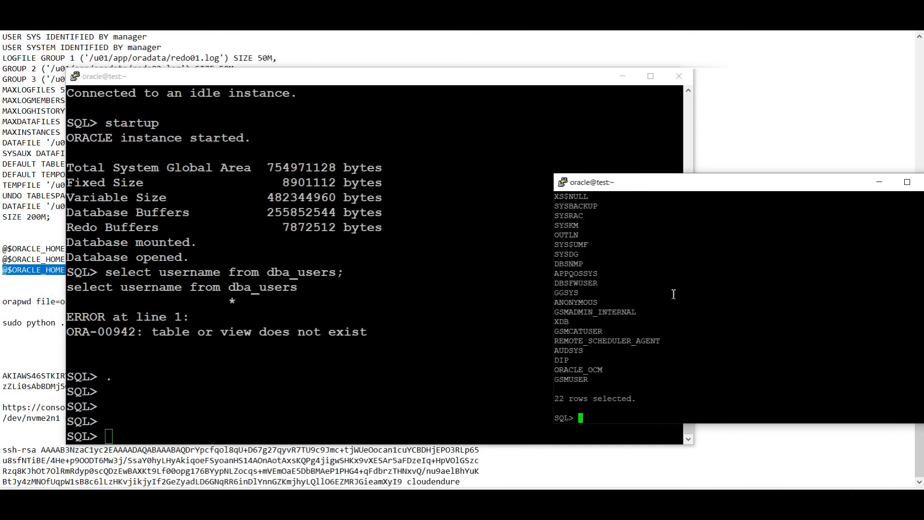
left_click(385, 352)
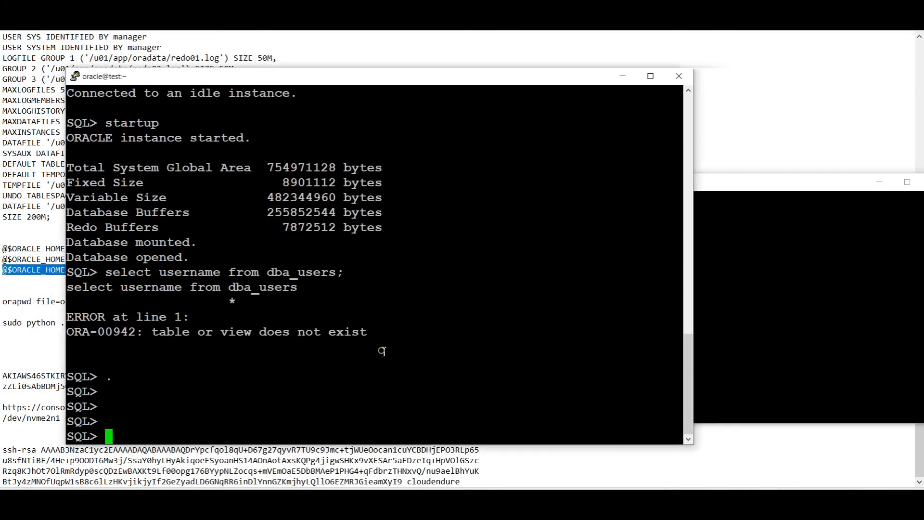
type("/")
key("Return")
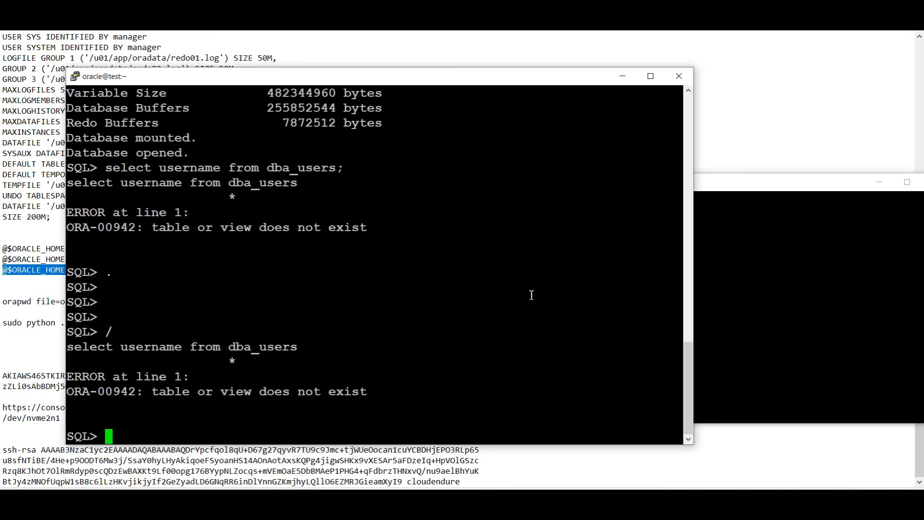
- Create database user infra with its password, then exit SQL*Plus with Ctrl+D
left_click(786, 313)
type("create user ")
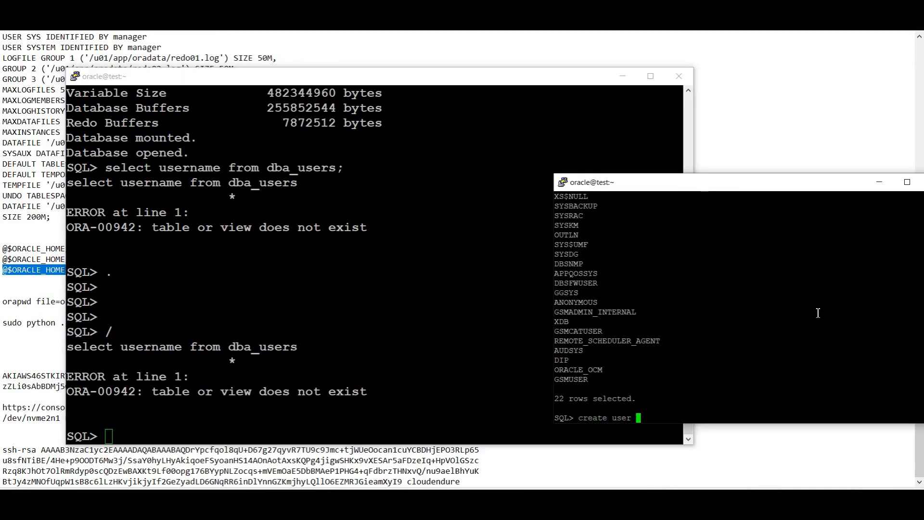
type("infra identified by infra;")
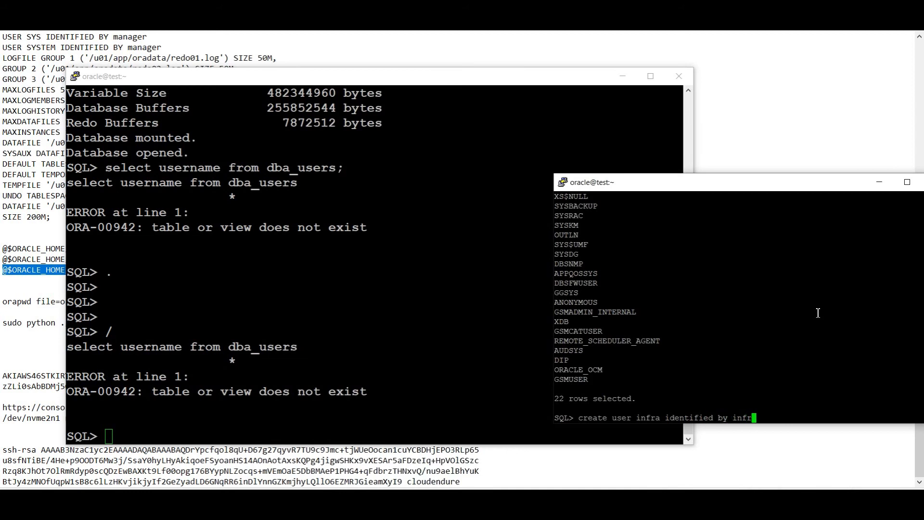
key("Return")
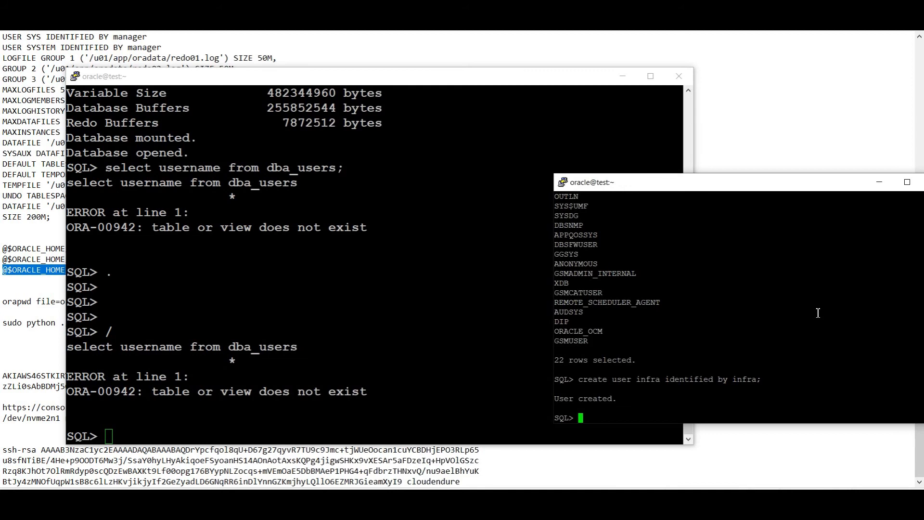
key("ctrl+d")
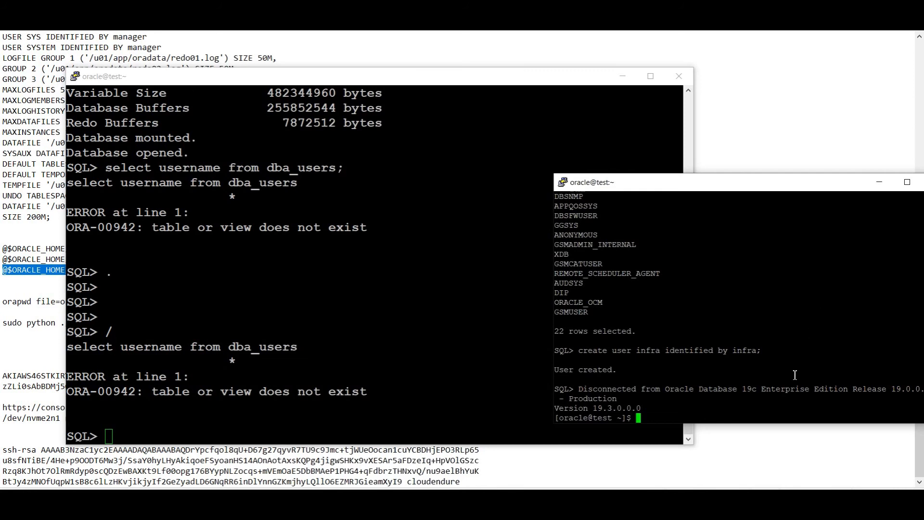
- In /u01, create empty files infra.txt and test.ttp and list the directory with ls -ltr
right_click(756, 369)
type("cd /u01/")
key("Return")
type("ls -ltr")
key("Return")
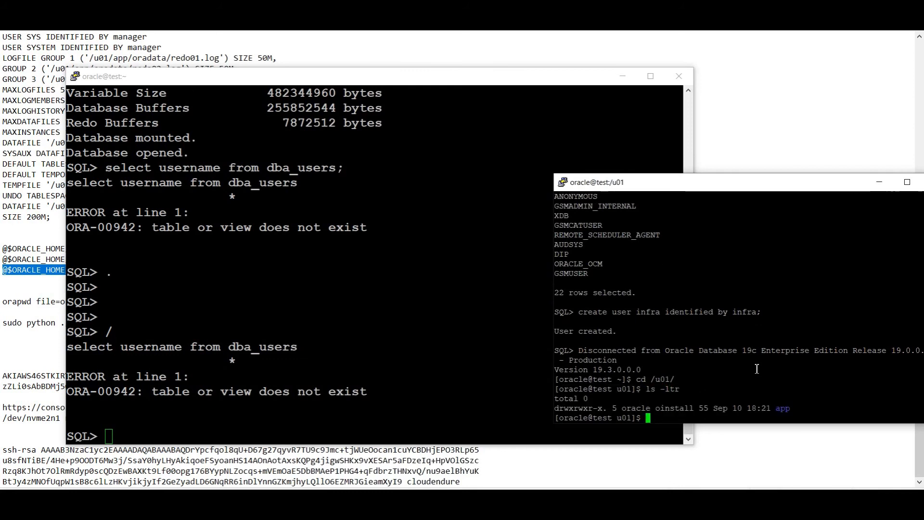
type("touch infra.txt")
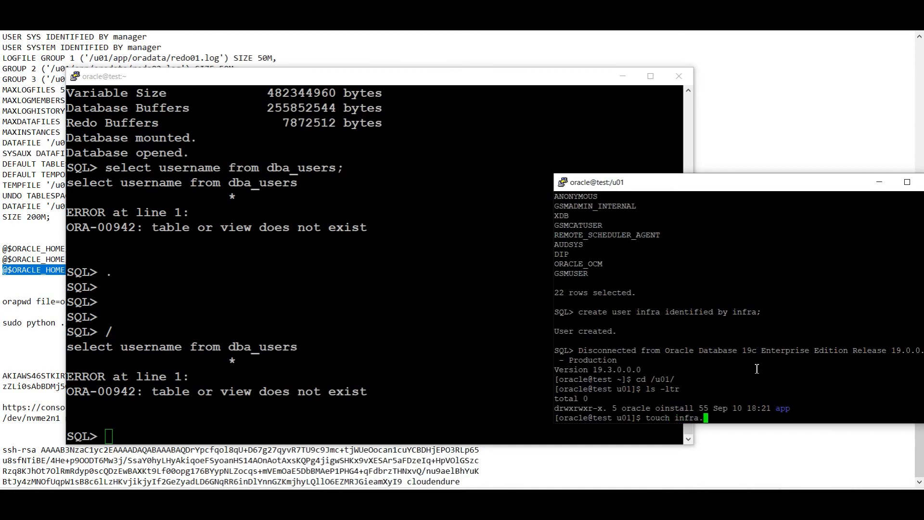
key("Return")
type("touch test.")
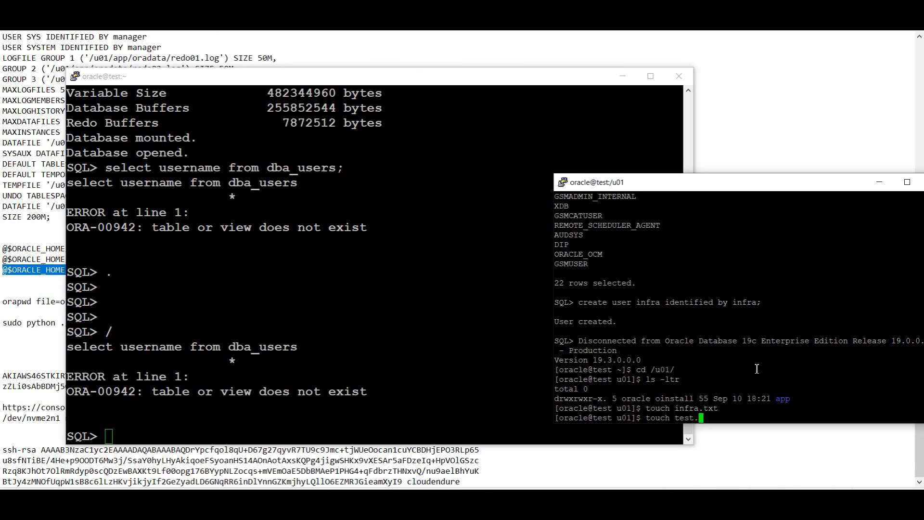
type("ttp")
key("Return")
type("ls -ltr")
key("Return")
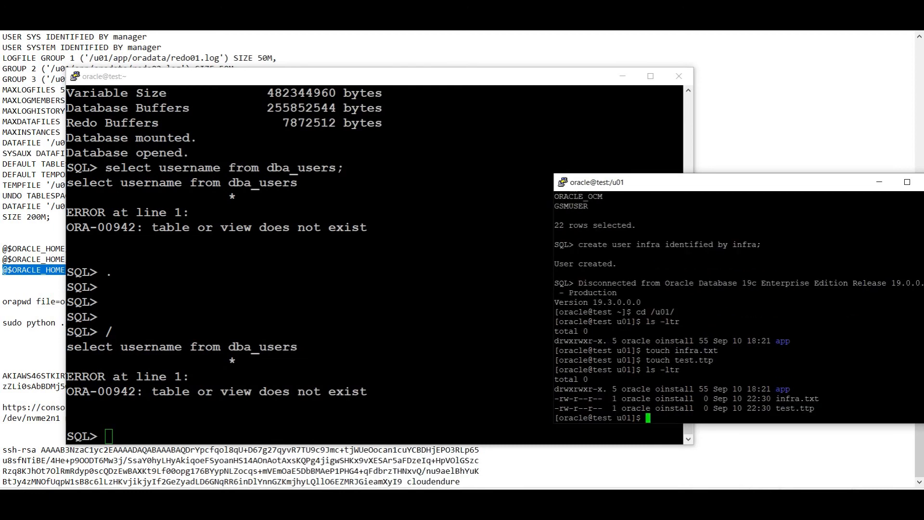
- In the left session, exit SQL*Plus and list /u01 with ls -ltr
left_click(353, 360)
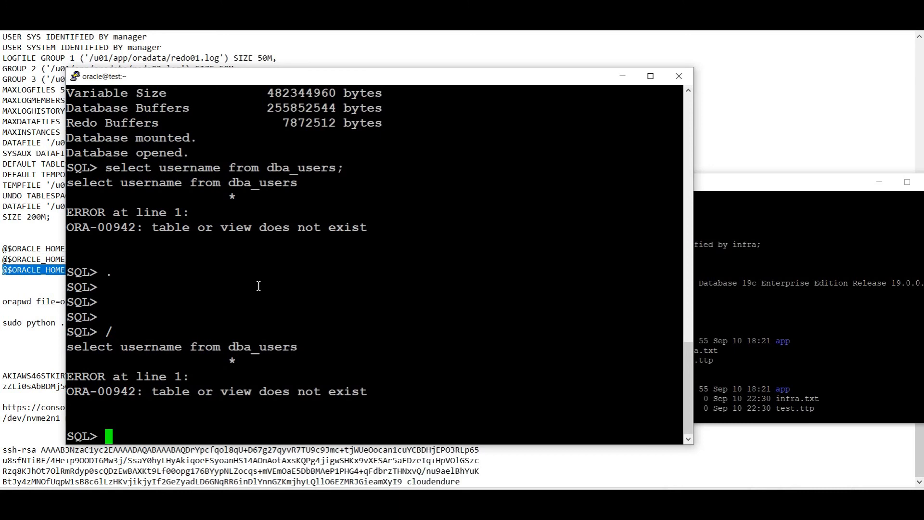
key("ctrl+d")
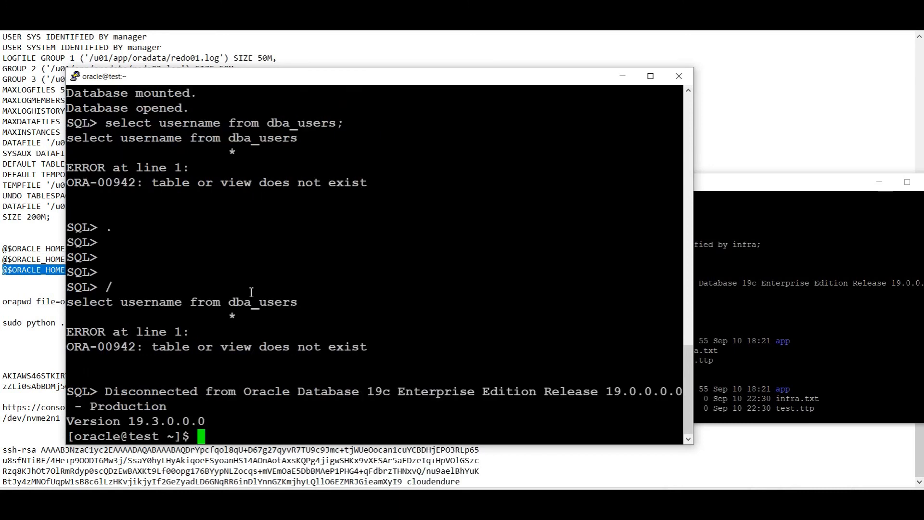
type("cd /u01/")
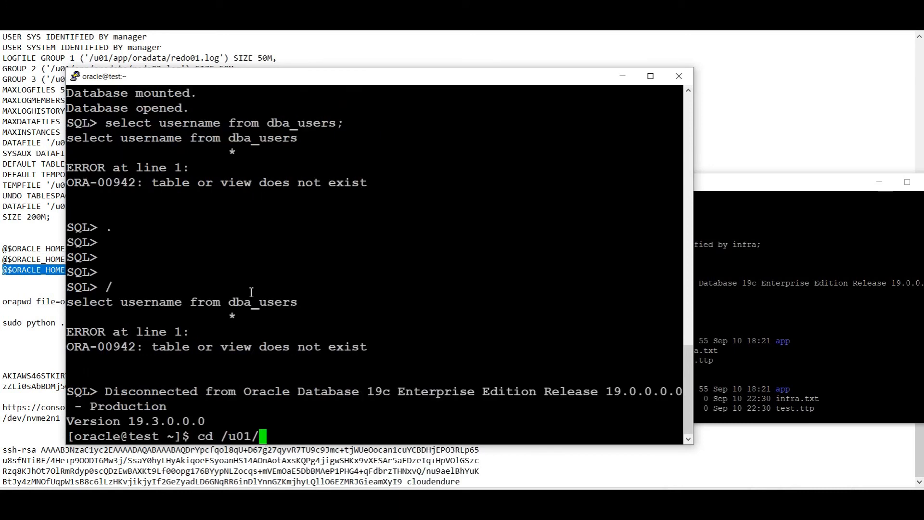
key("Return")
type("ls -ltr")
key("Return")
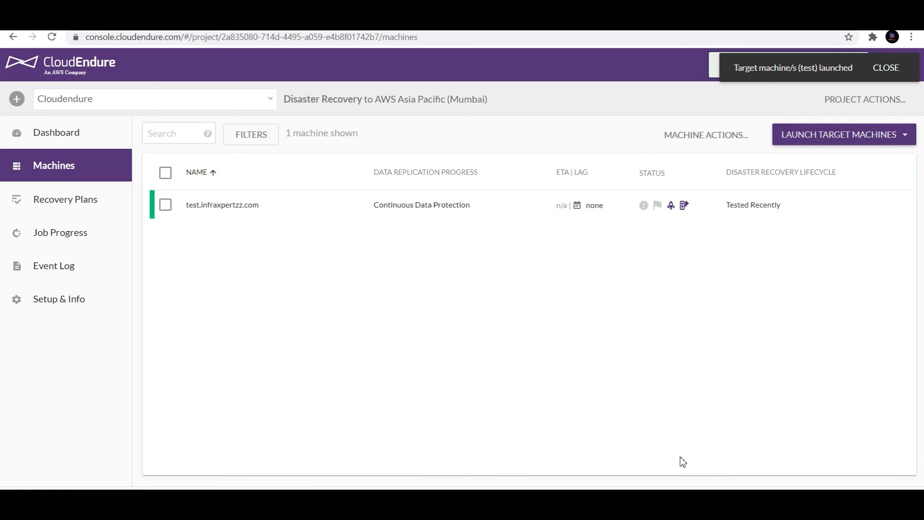
- Dismiss the launch notification and open the LAUNCH TARGET MACHINES Test Mode / Recovery Mode menu
left_click(886, 68)
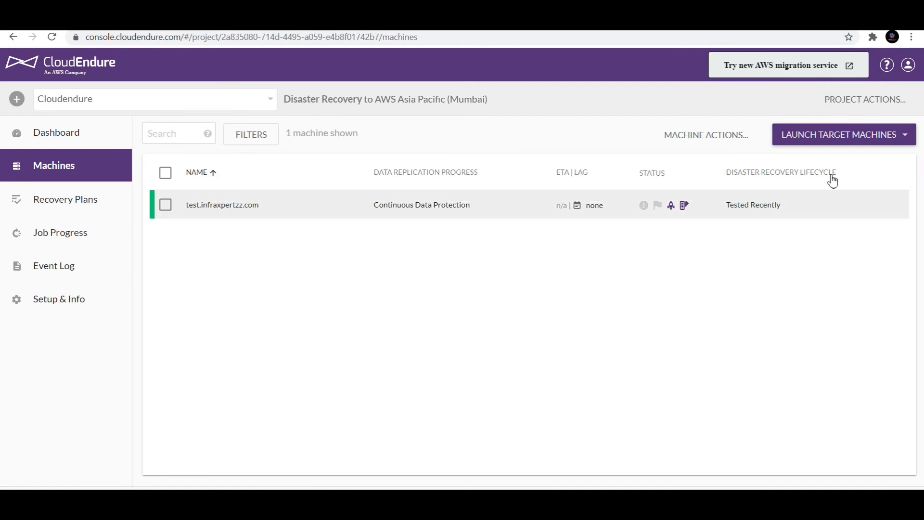
mouse_move(767, 187)
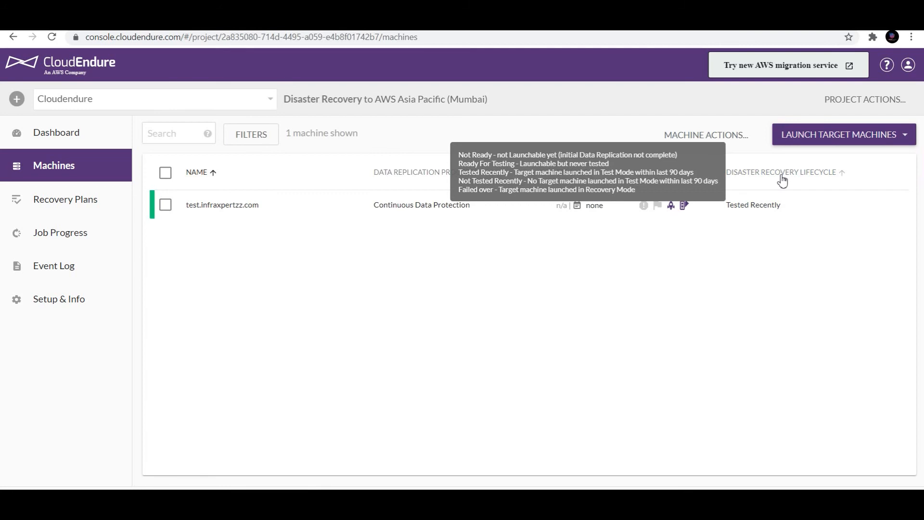
left_click(813, 133)
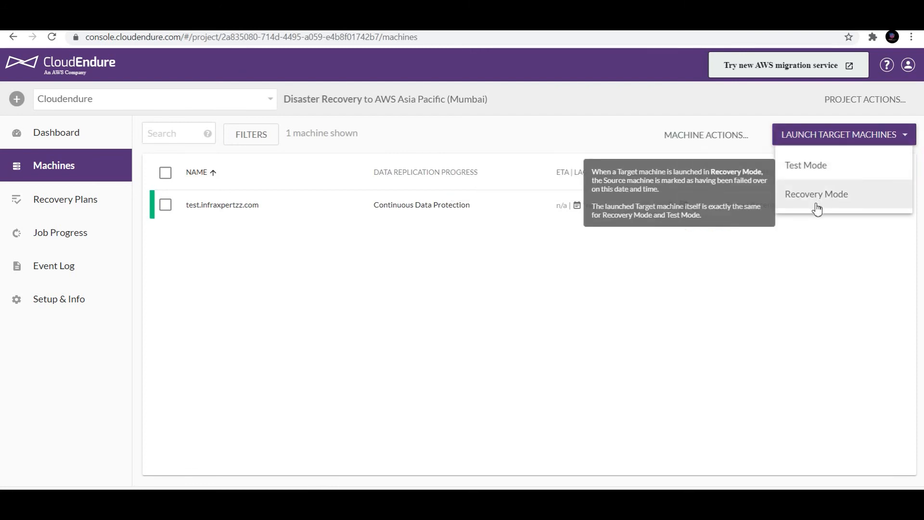
- Launch test.infraxpertzz.com in Recovery Mode from the Latest recovery point, then view EC2 instances
left_click(817, 205)
left_click(583, 278)
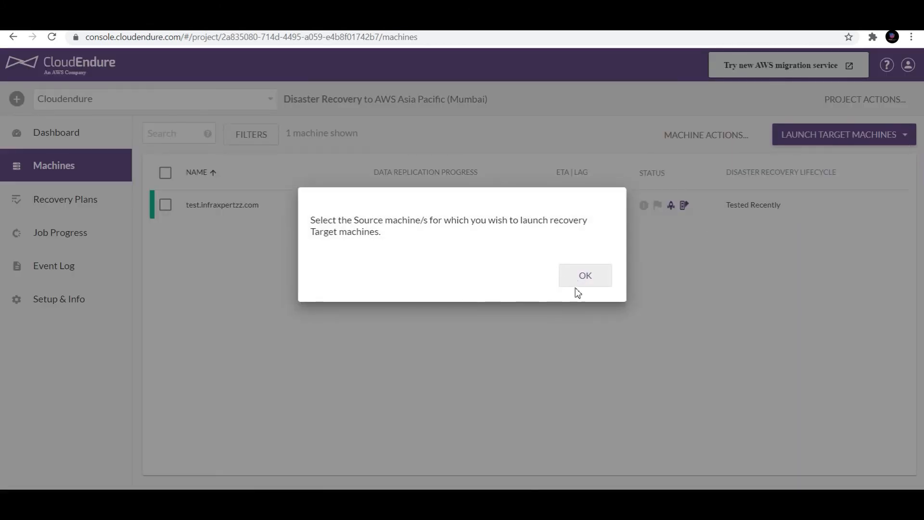
left_click(165, 205)
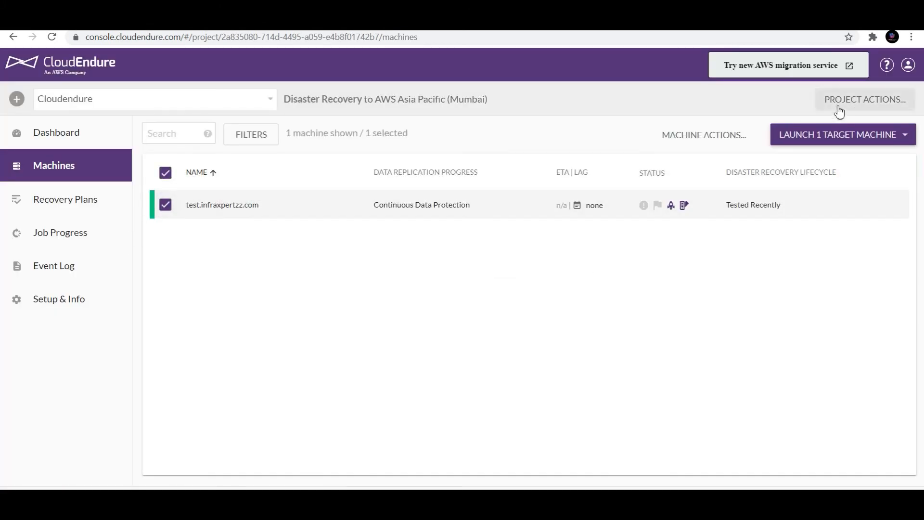
left_click(836, 139)
left_click(836, 191)
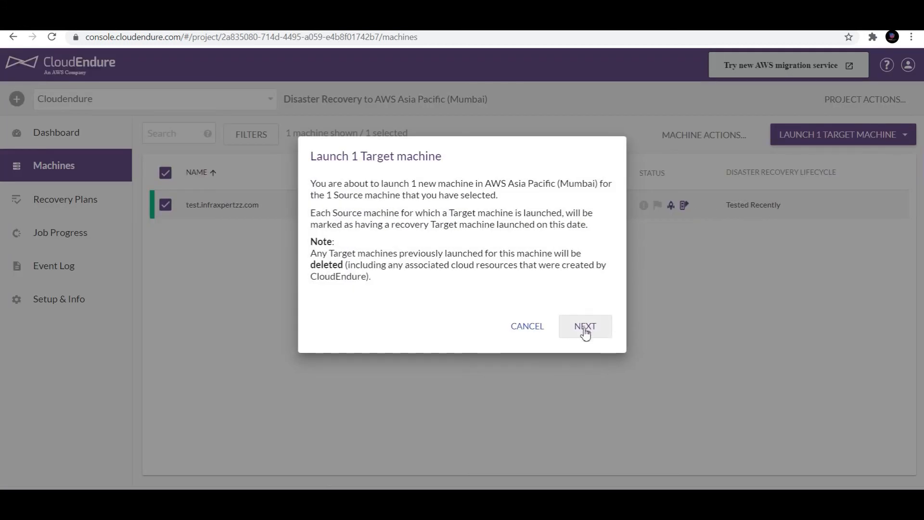
left_click(586, 332)
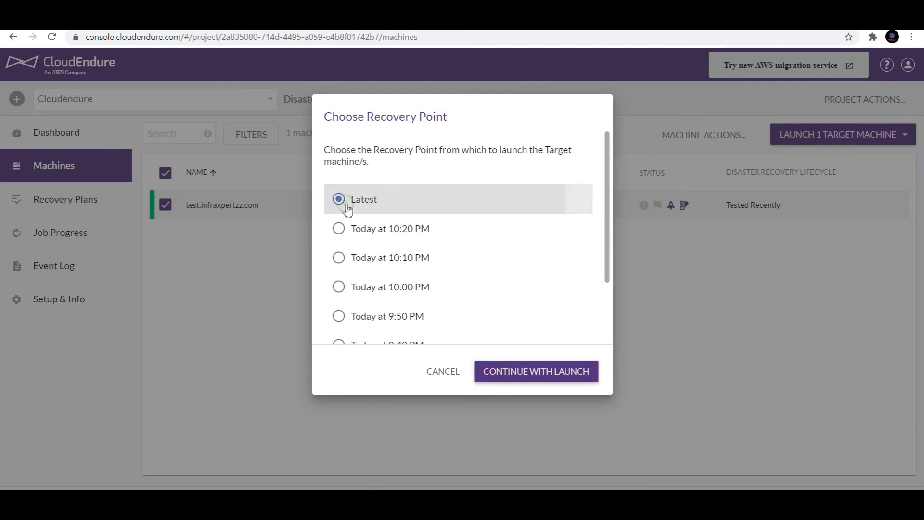
left_click(526, 374)
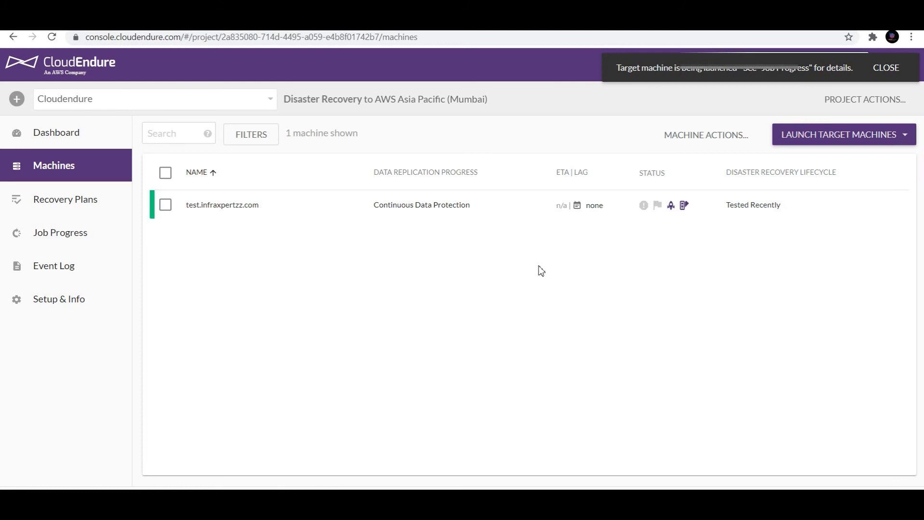
left_click(203, 22)
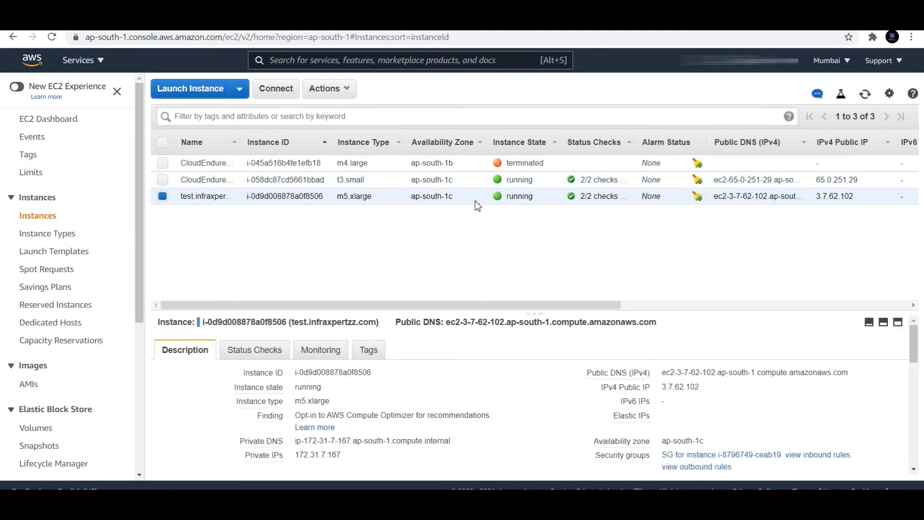
- Open Job Progress and select the Launch Recovery job, now waiting for the latest snapshot
left_click(96, 22)
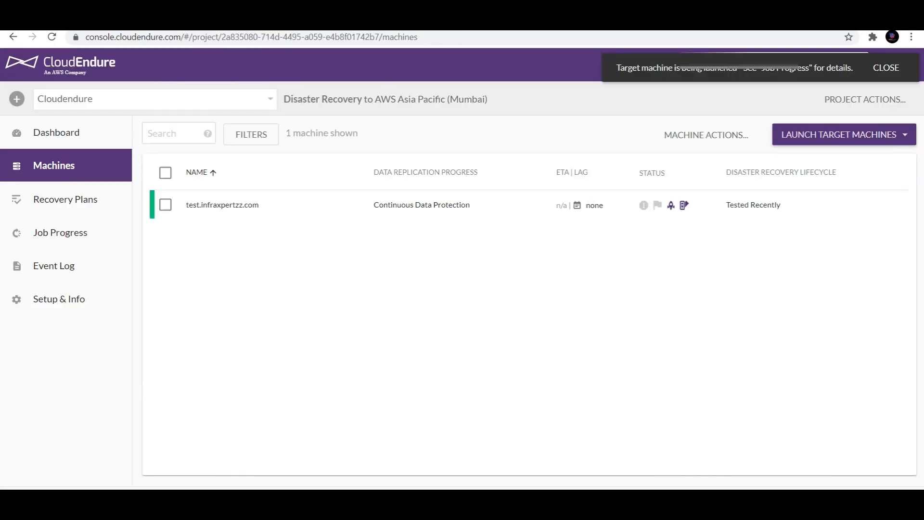
left_click(51, 237)
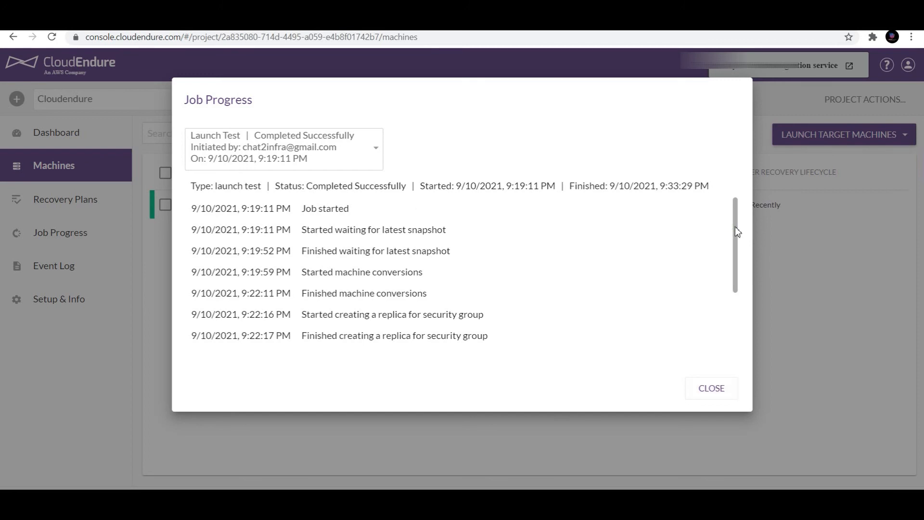
scroll(732, 226, "down", 3)
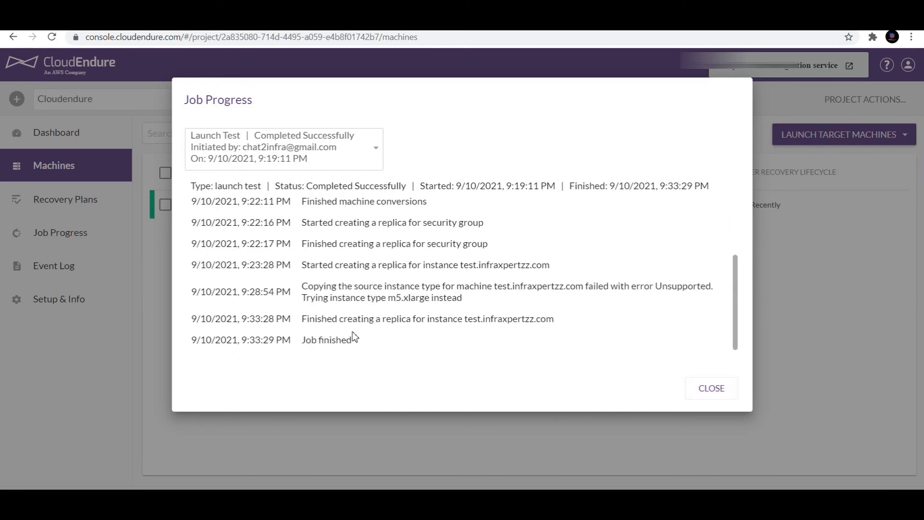
left_click(367, 155)
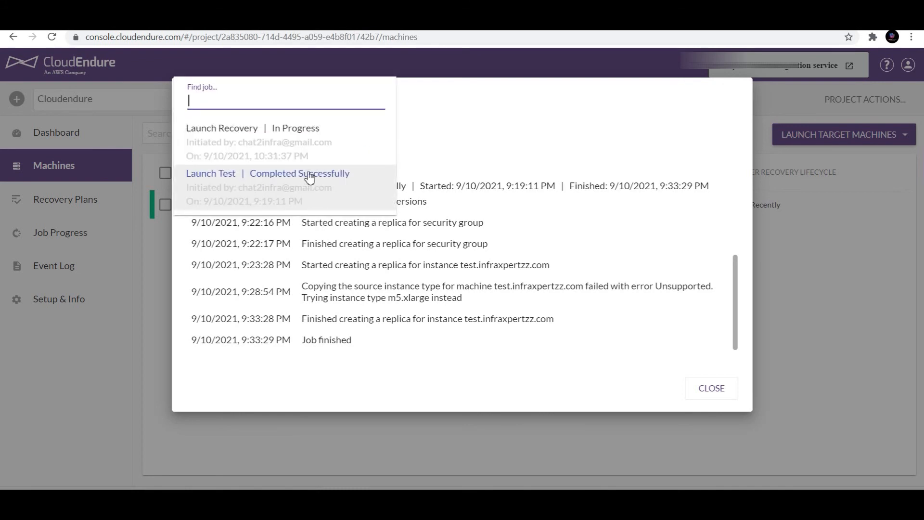
left_click(225, 144)
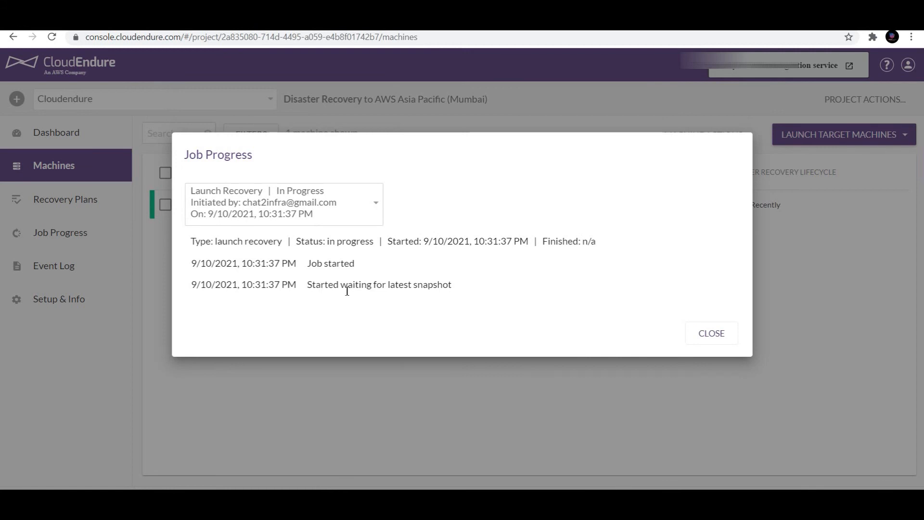
left_click_drag(373, 288, 431, 292)
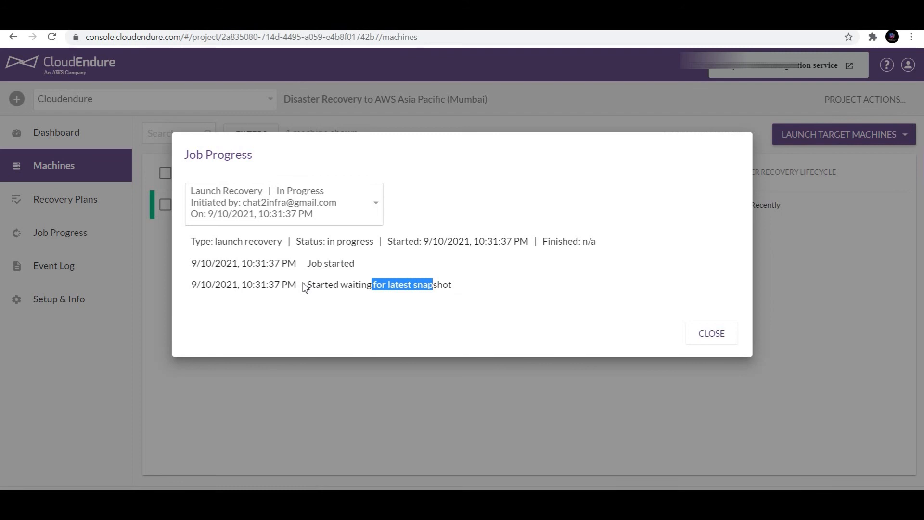
left_click(446, 305)
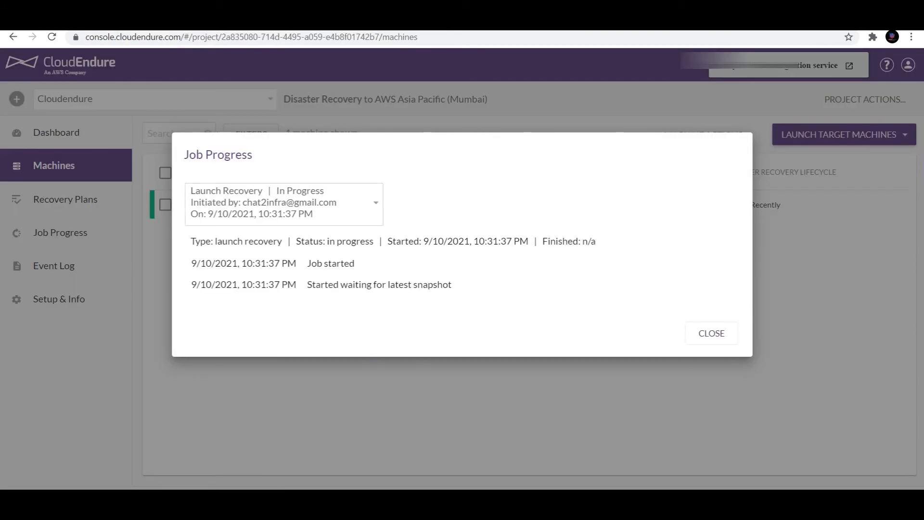
- Close Job Progress, view Recovery Plans, and refresh the EC2 instance list
left_click(696, 338)
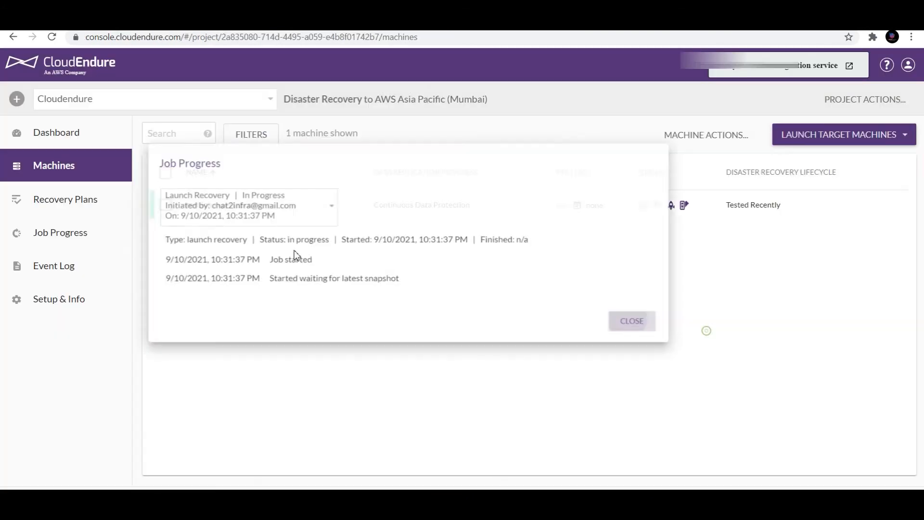
left_click(78, 204)
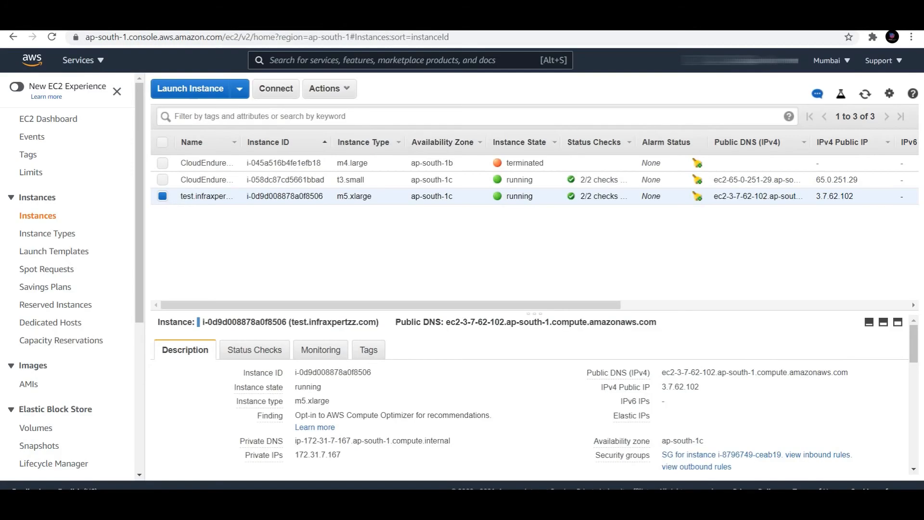
left_click(866, 95)
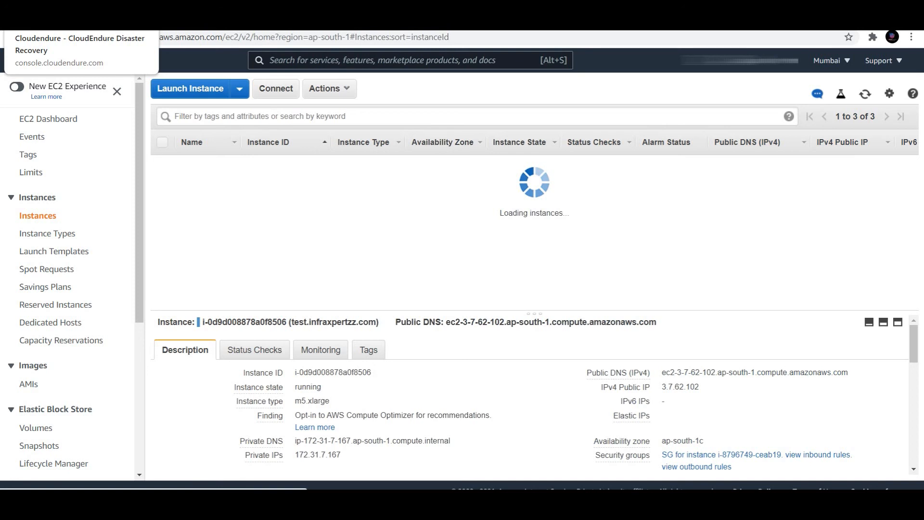
left_click(79, 21)
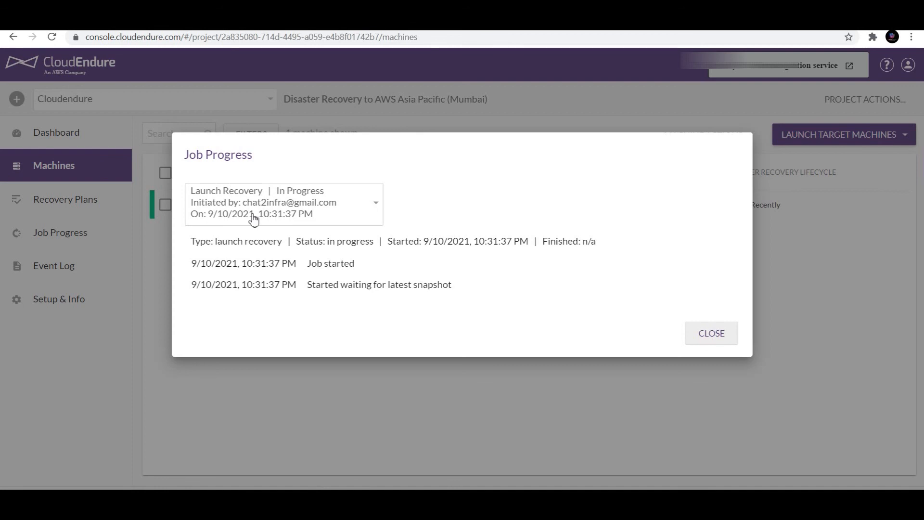
left_click_drag(240, 263, 279, 265)
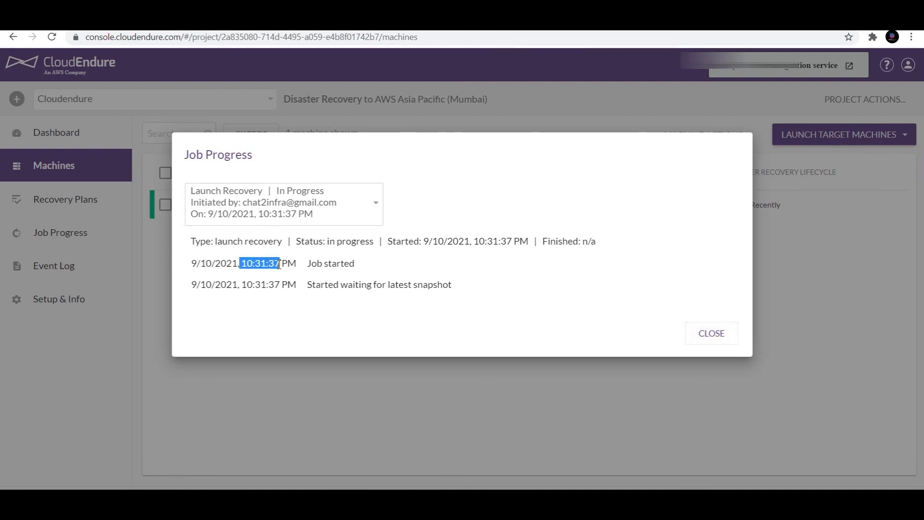
- Select the Launch Test job in Job Progress and highlight its 9:33:29 PM finish entry
left_click(375, 206)
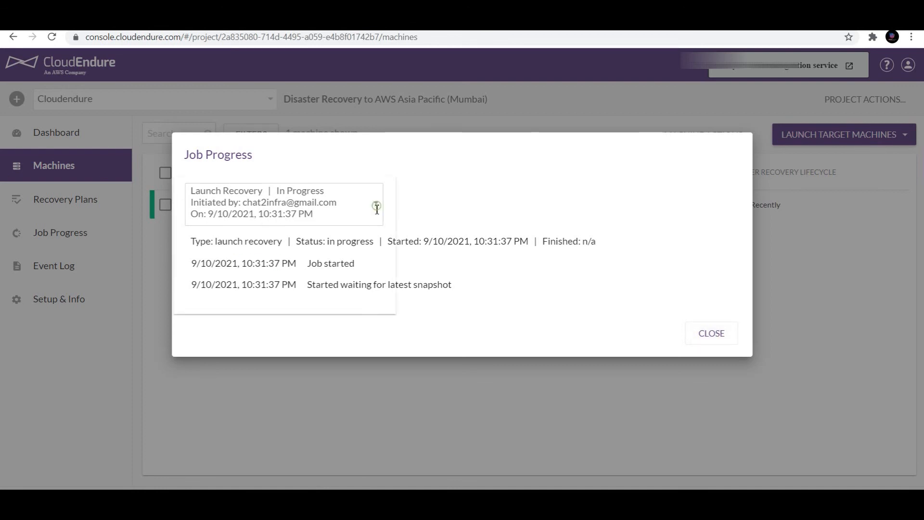
left_click(277, 289)
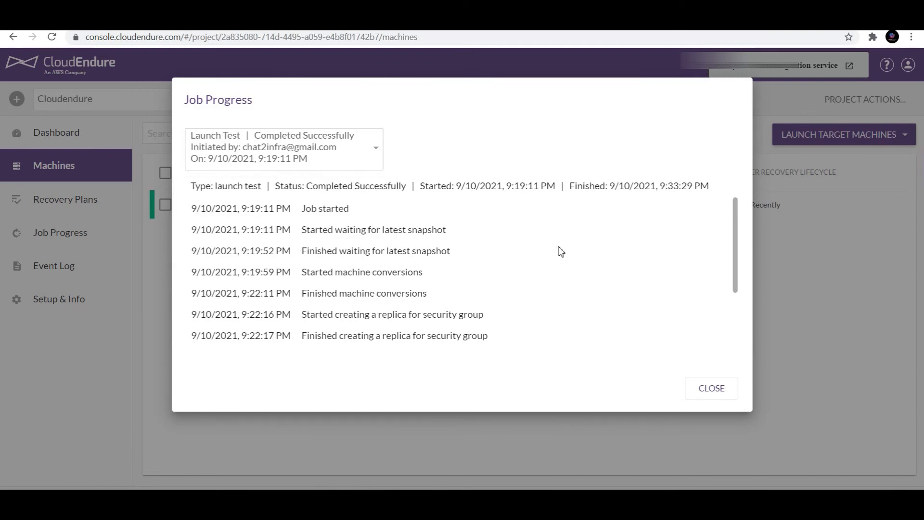
left_click_drag(242, 208, 269, 208)
left_click_drag(736, 237, 741, 325)
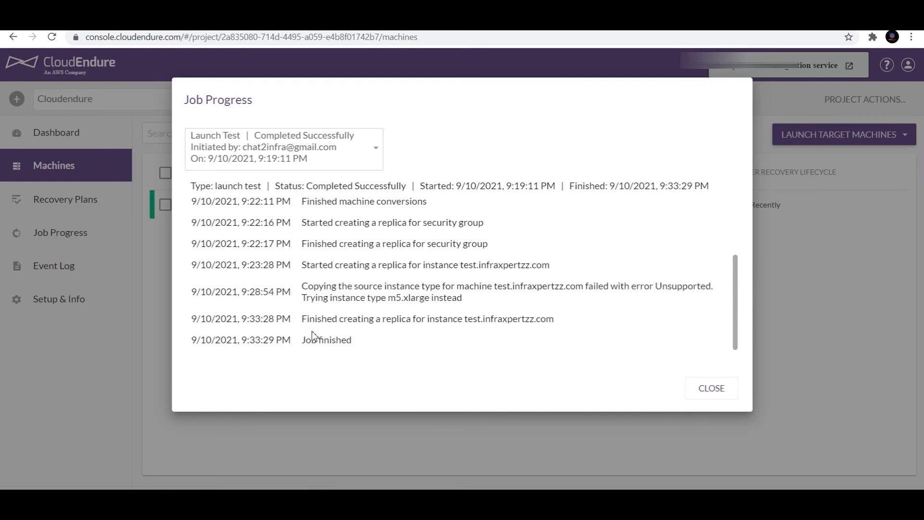
left_click_drag(241, 340, 278, 344)
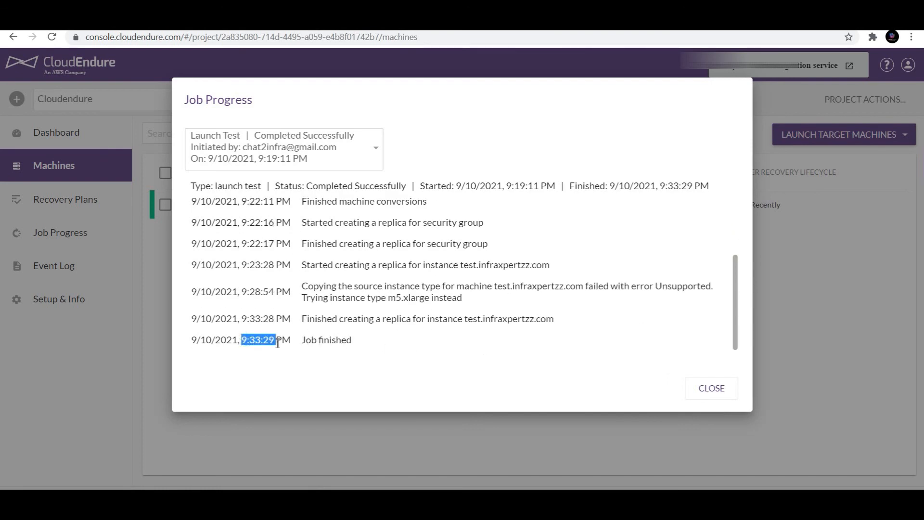
double_click(278, 343)
left_click_drag(273, 343, 239, 342)
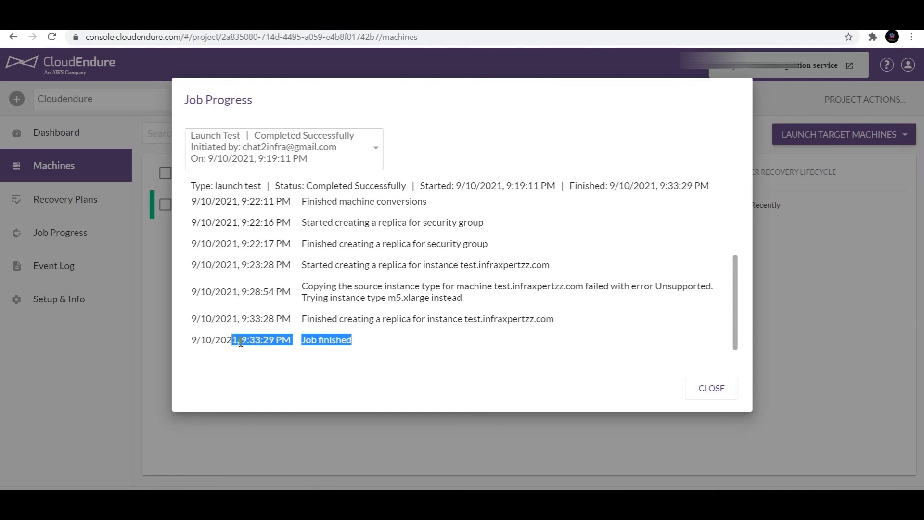
left_click(240, 342)
- Reopen the Launch Recovery log to see cleanup of instance i-0d9d008878a0f8506 starting
left_click(374, 163)
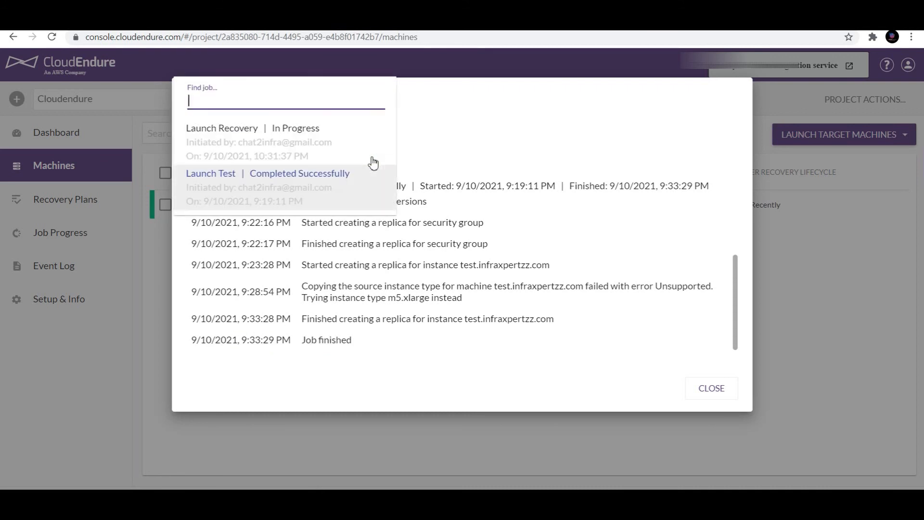
left_click(295, 135)
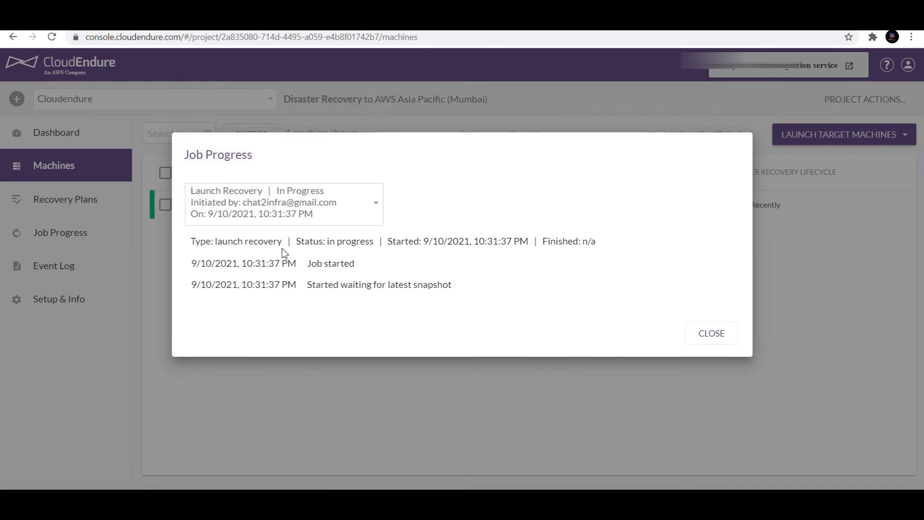
left_click_drag(226, 264, 281, 264)
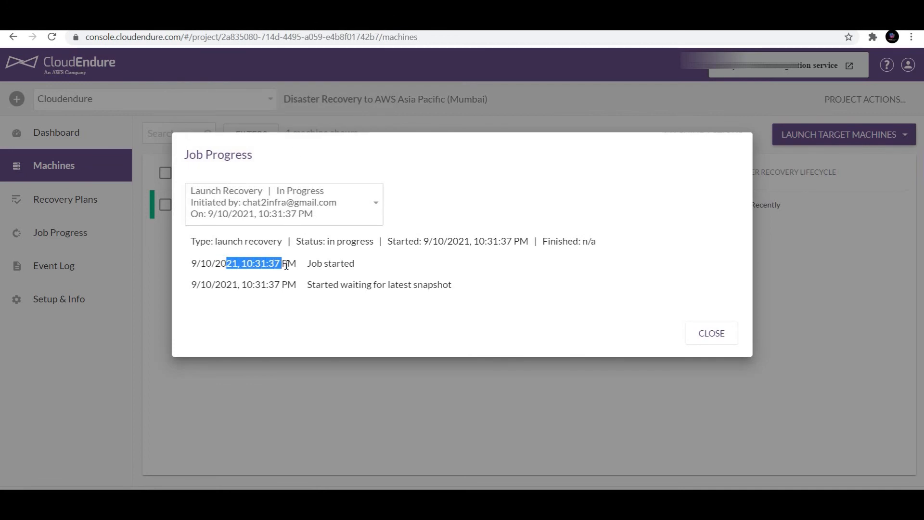
left_click(286, 265)
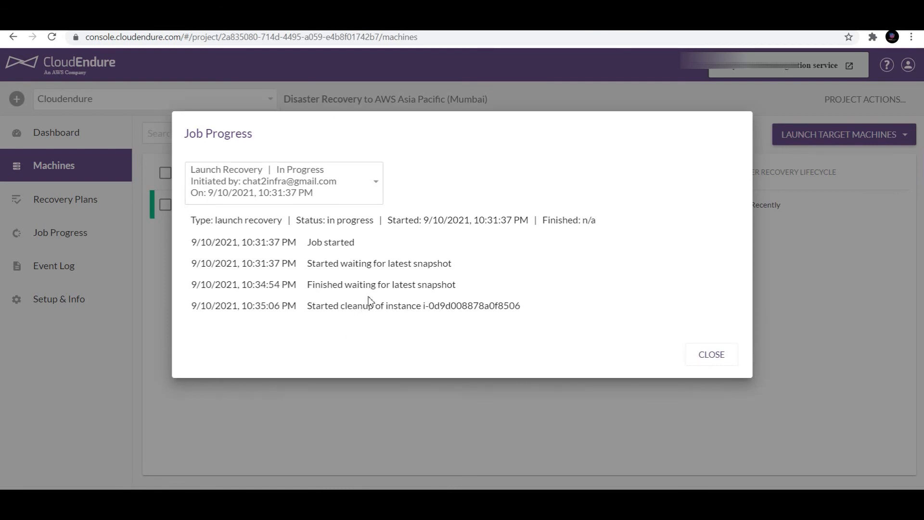
left_click_drag(307, 285, 450, 285)
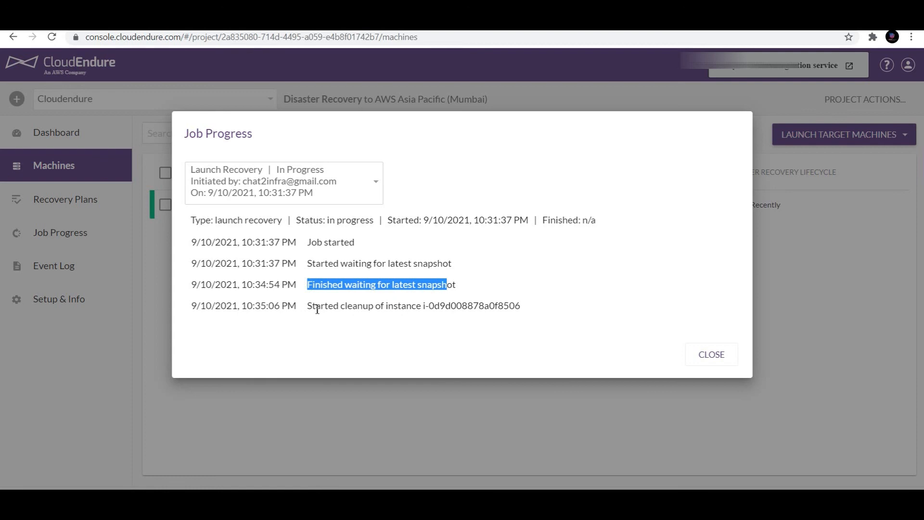
left_click_drag(304, 308, 434, 302)
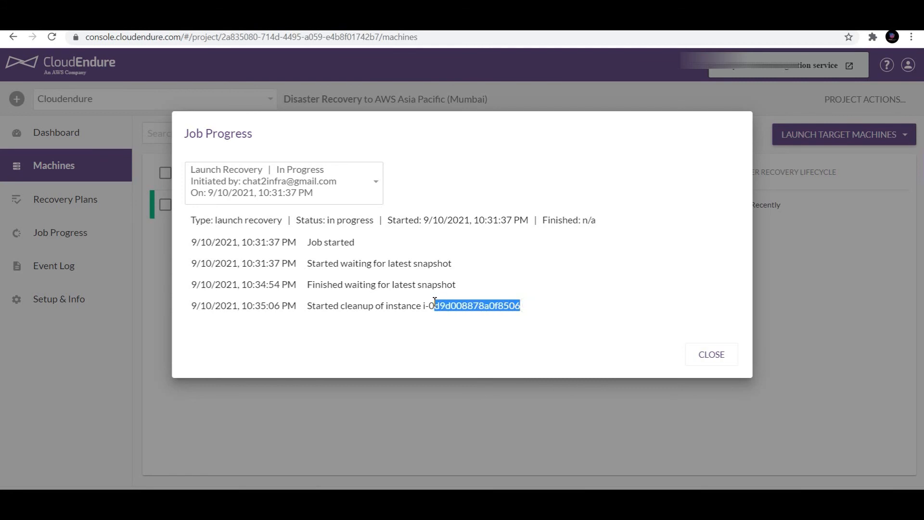
key("ctrl+Tab")
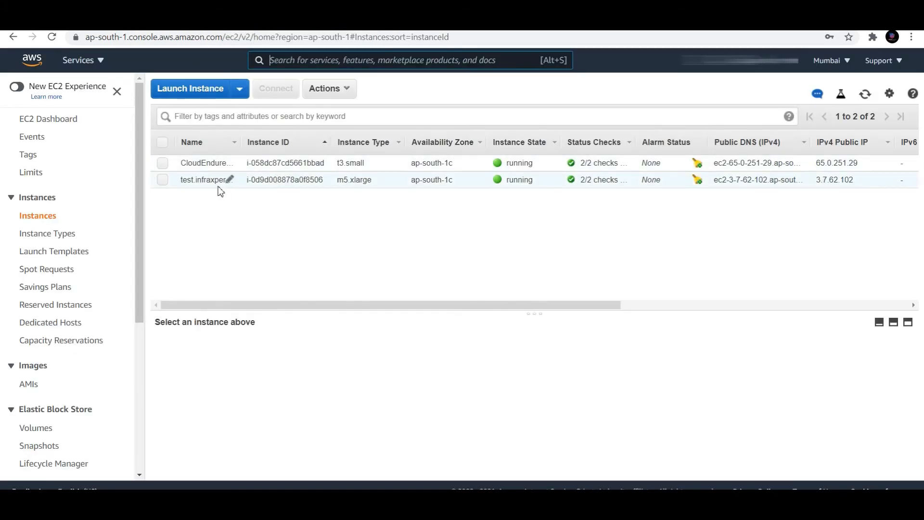
- Match the cleaned-up instance ID ending 8506 in EC2 and refresh to see it shutting down
key("ctrl+shift+Tab")
left_click_drag(522, 308, 499, 307)
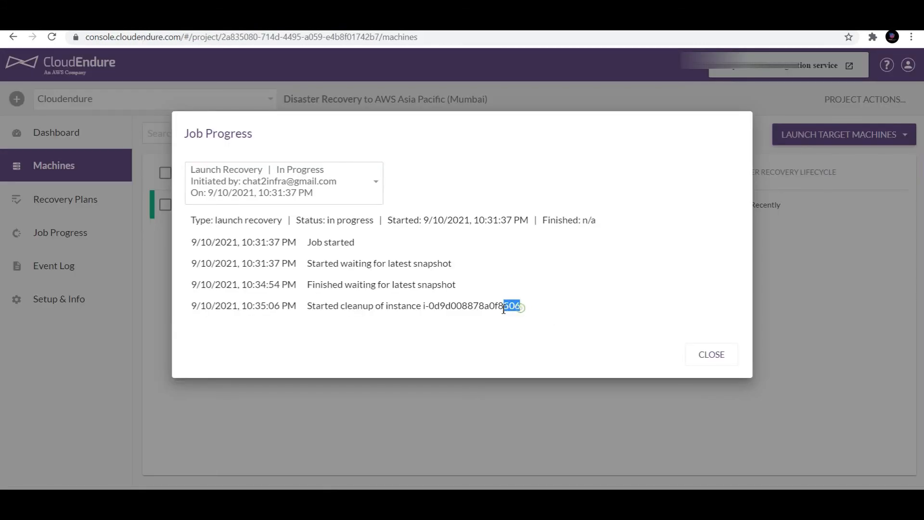
key("ctrl+Tab")
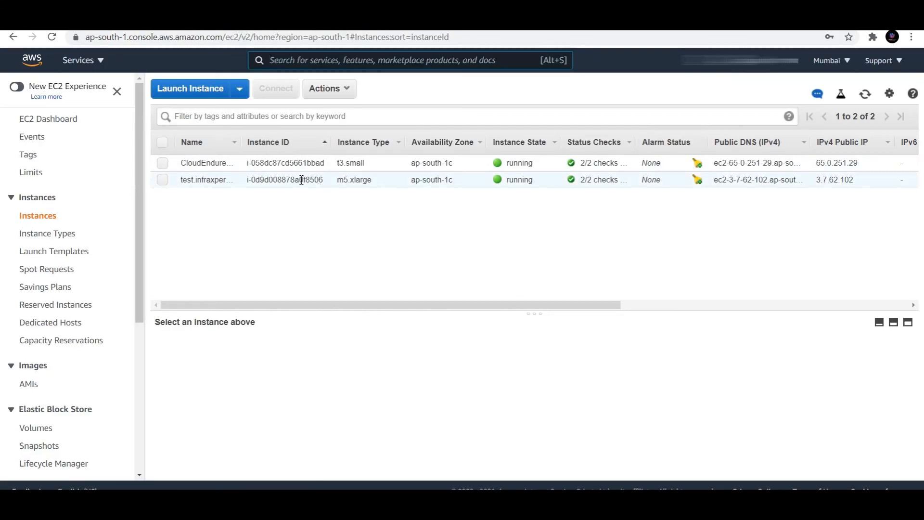
left_click_drag(306, 180, 329, 186)
left_click(332, 185)
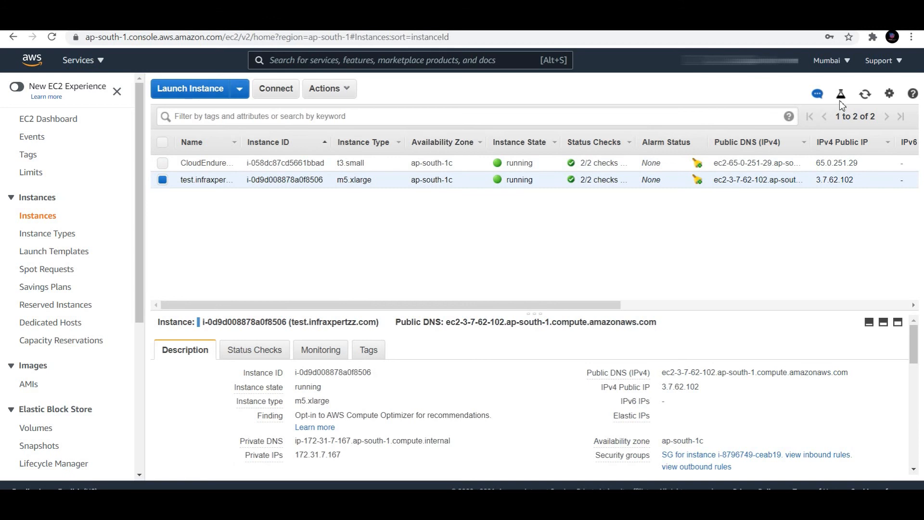
left_click(865, 94)
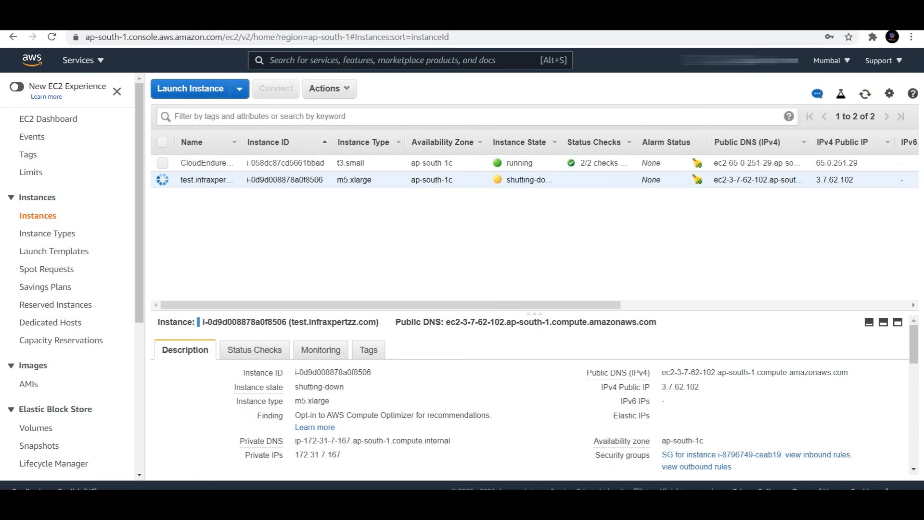
- Dismiss PuTTY's closed-connection error on the oracle@test session
mouse_move(598, 509)
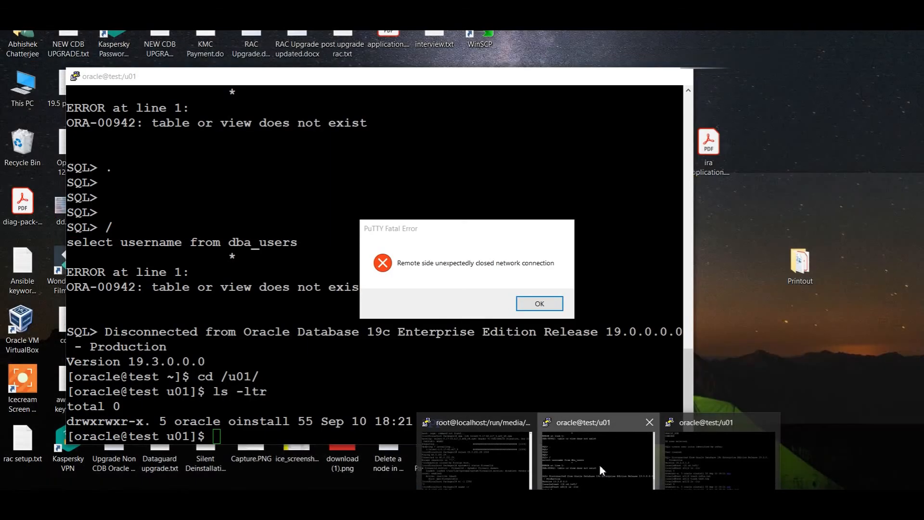
left_click(599, 464)
left_click(547, 305)
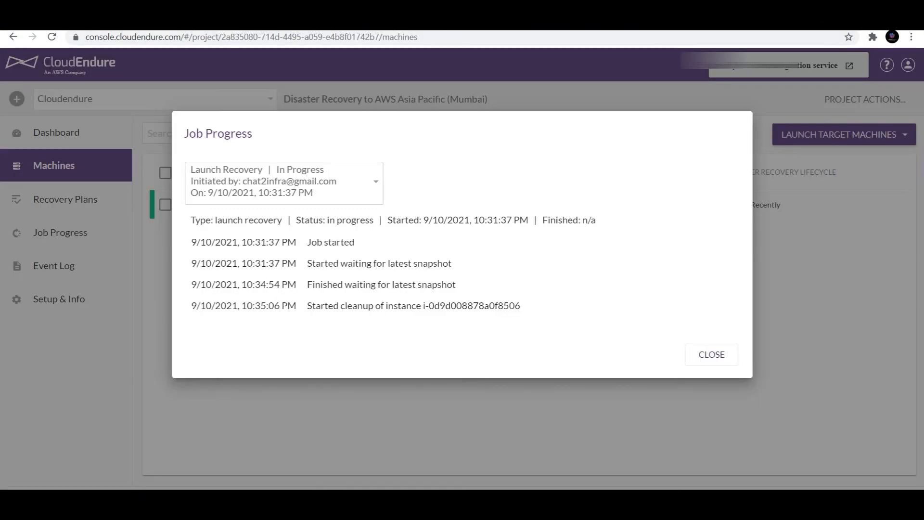
- Review the job log's instance, security group and VPC cleanup entries and the Started machine conversions entry
left_click_drag(309, 306, 524, 310)
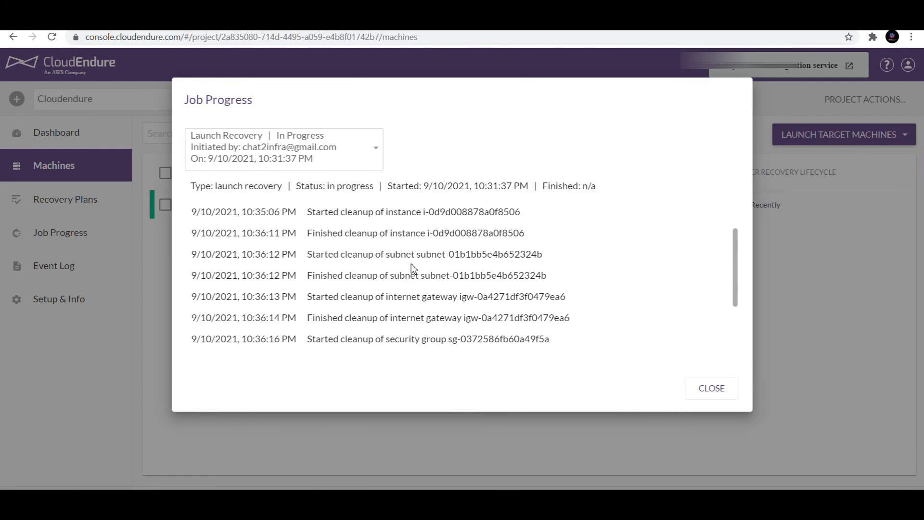
scroll(419, 314, "down", 2)
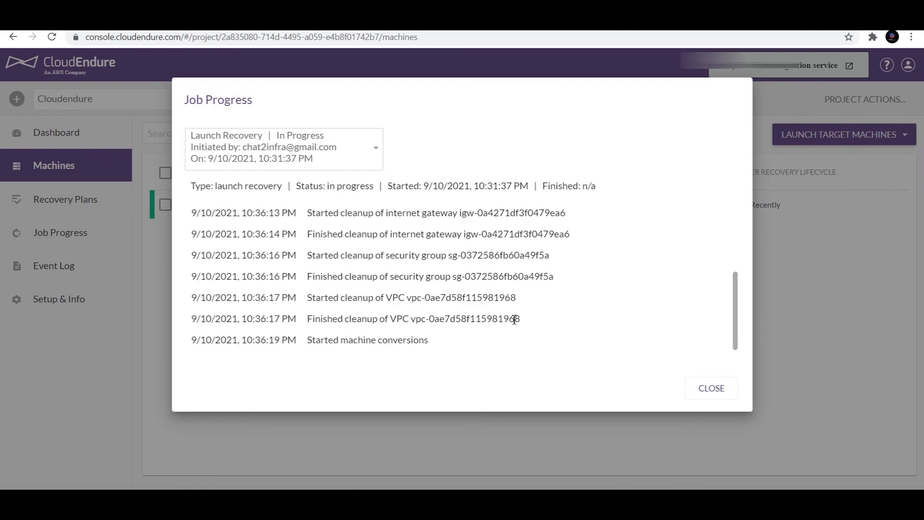
left_click_drag(533, 322, 193, 258)
left_click(330, 337)
left_click_drag(310, 340, 435, 342)
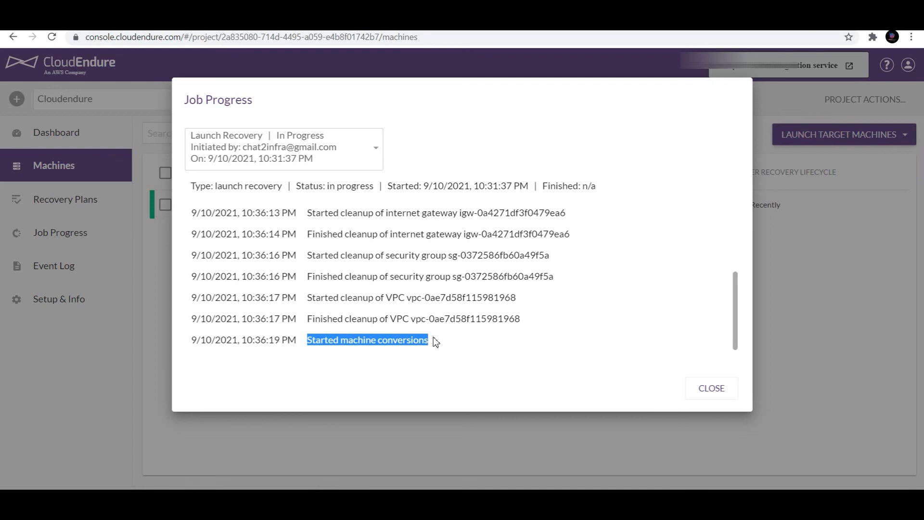
left_click(414, 346)
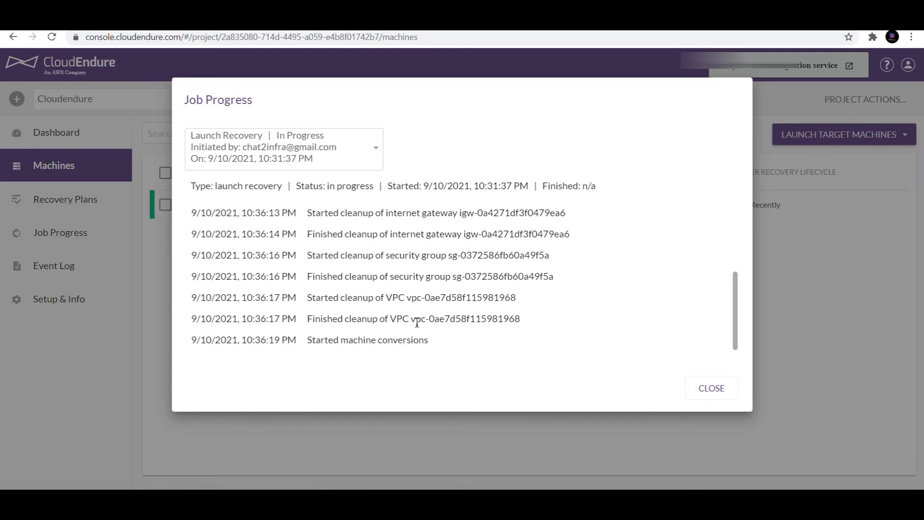
left_click_drag(538, 320, 416, 249)
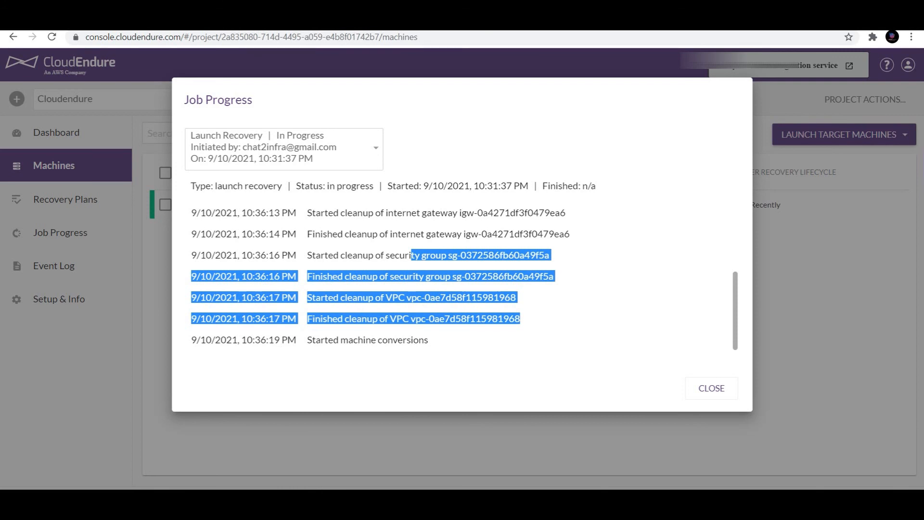
left_click(292, 401)
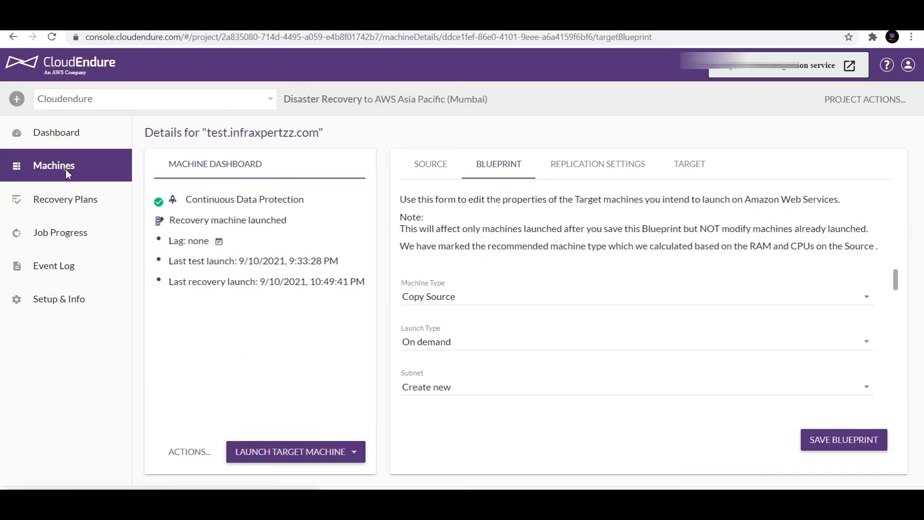
- Open the machine's blueprint from the Machines list and note the 10:49:41 PM last recovery launch
left_click(50, 137)
left_click(57, 166)
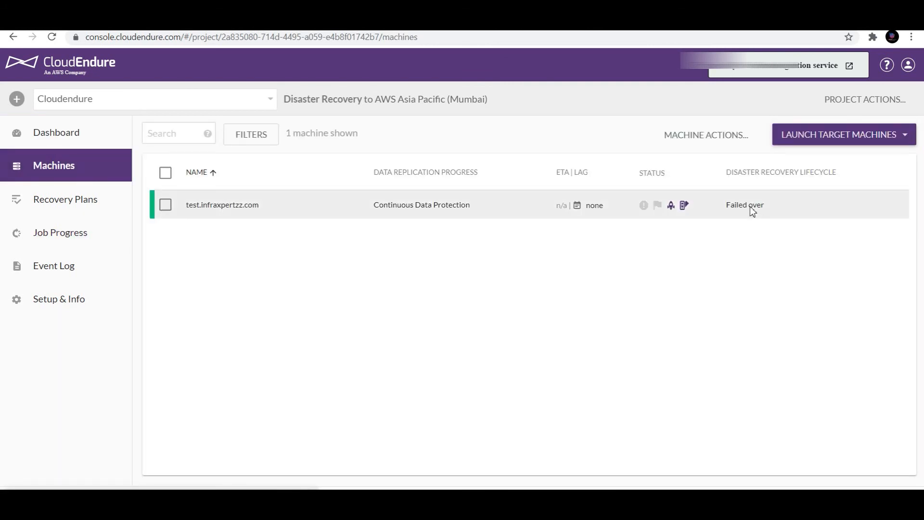
mouse_move(755, 178)
left_click(684, 207)
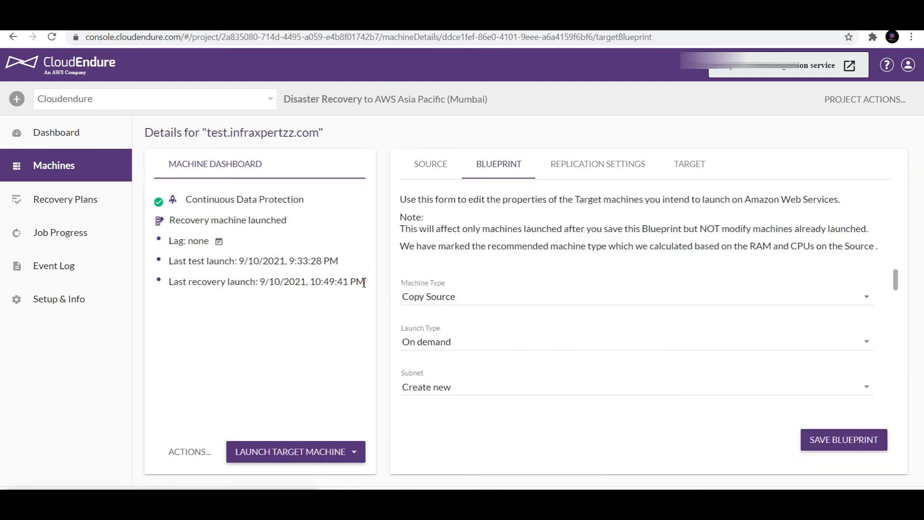
left_click_drag(374, 286, 306, 284)
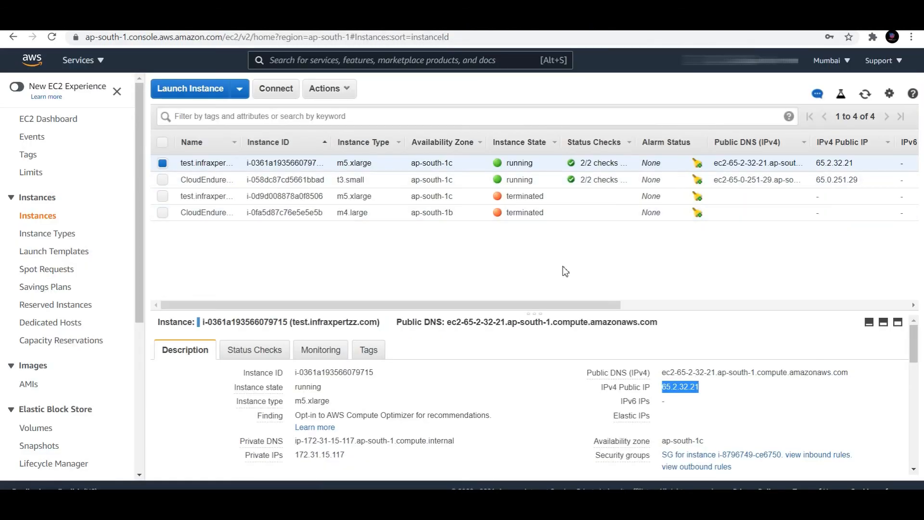
- Log in to the recovered server at 65.2.32.21 as the oracle user
left_click(710, 388)
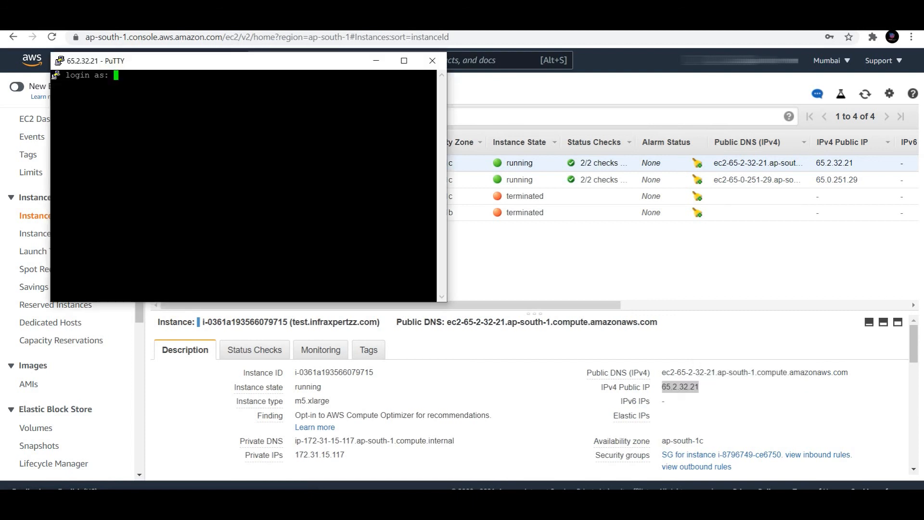
type("oracle")
key("Return")
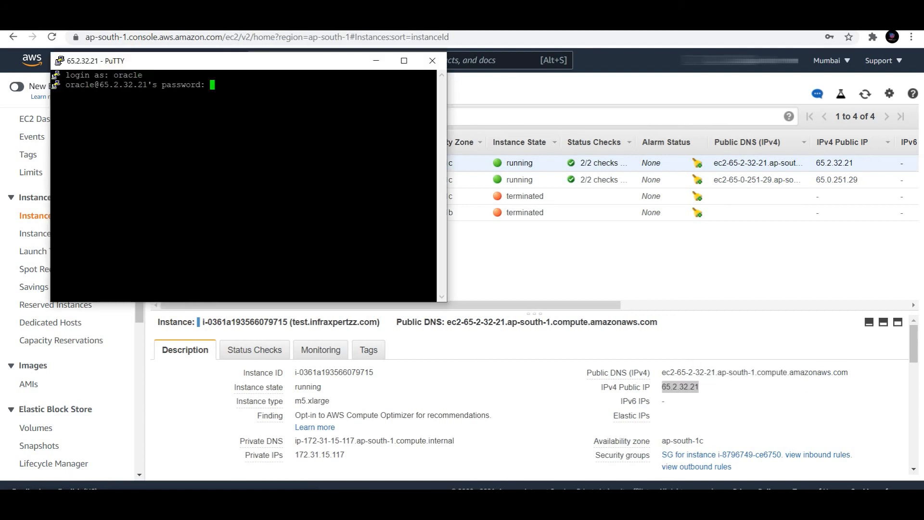
key("Return")
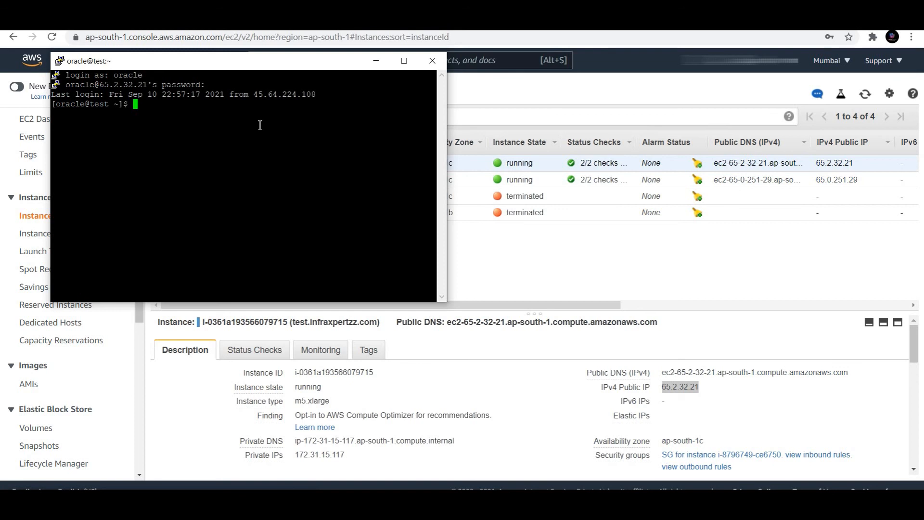
- Change the PuTTY terminal font to 16-point bold Courier New and apply it
right_click(230, 67)
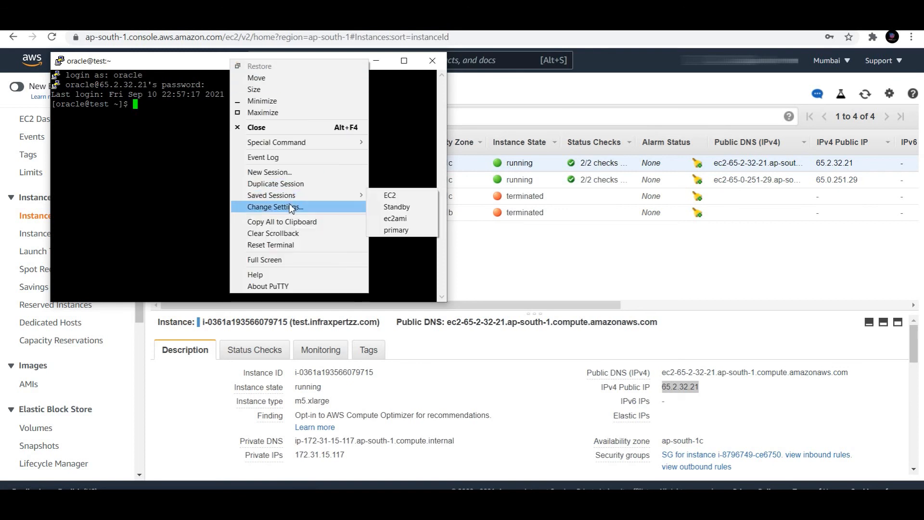
left_click(288, 207)
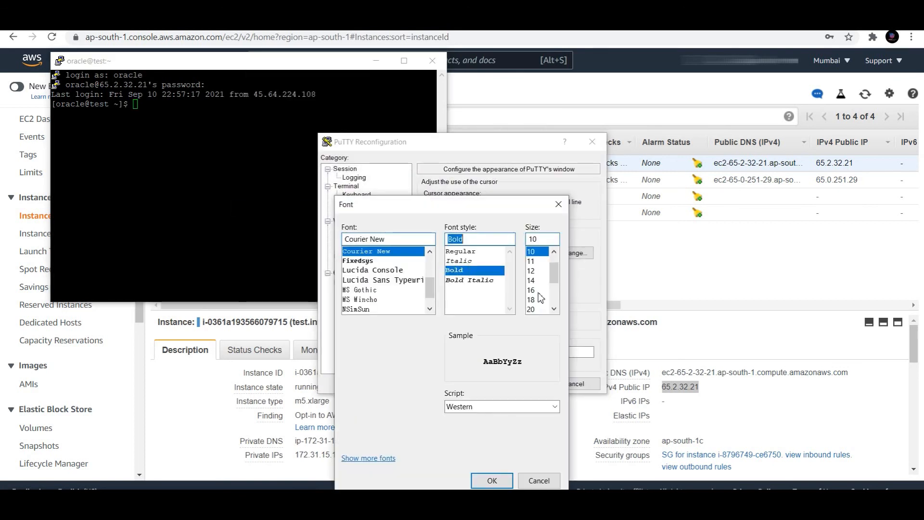
left_click(537, 291)
left_click(491, 481)
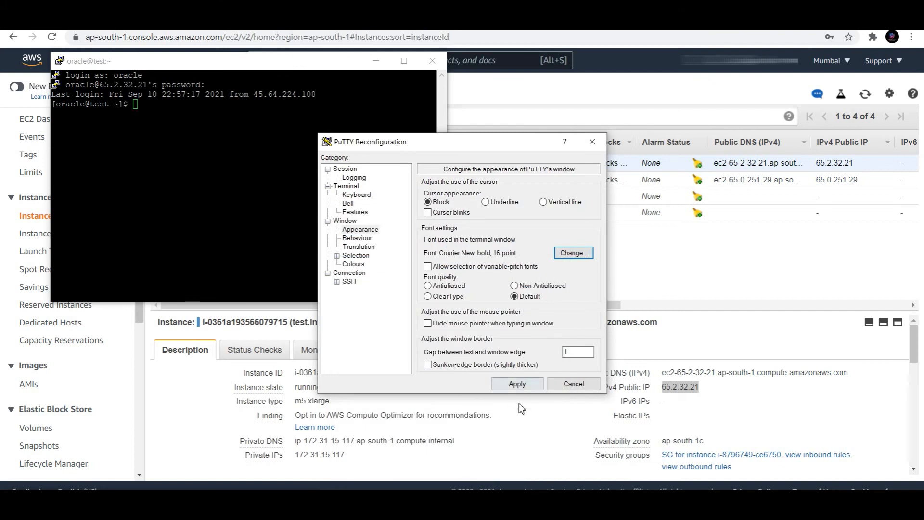
left_click(516, 384)
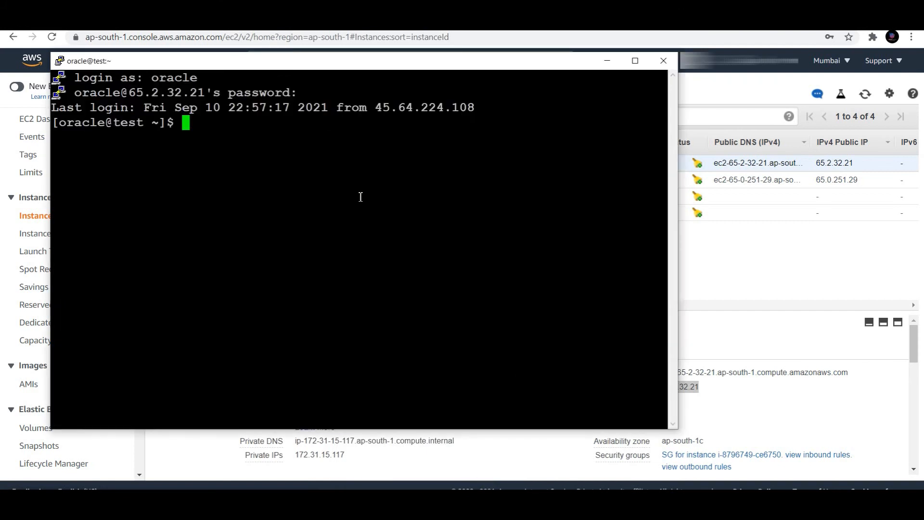
- Load infra.env, check for a pmon process, and start the idle database via sqlplus '/as sysdba'
type("cd")
key("Return")
type(". infra.env")
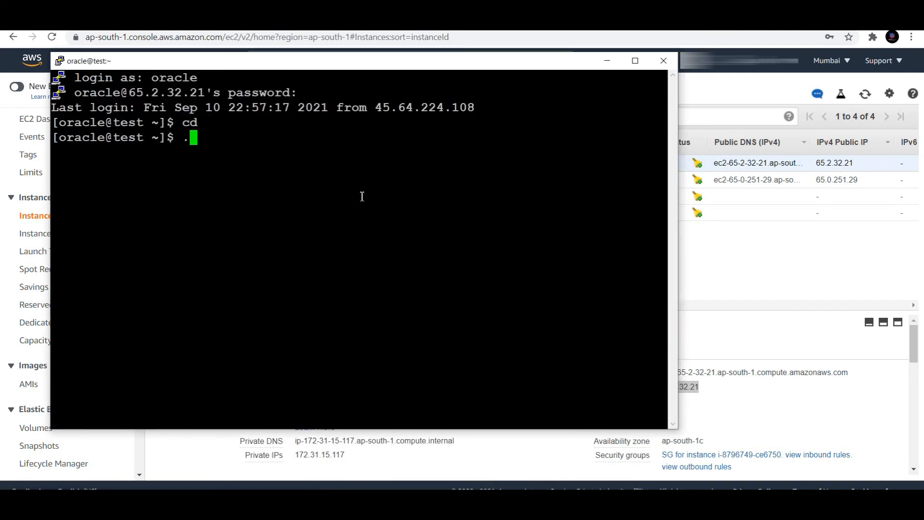
key("Return")
type("p")
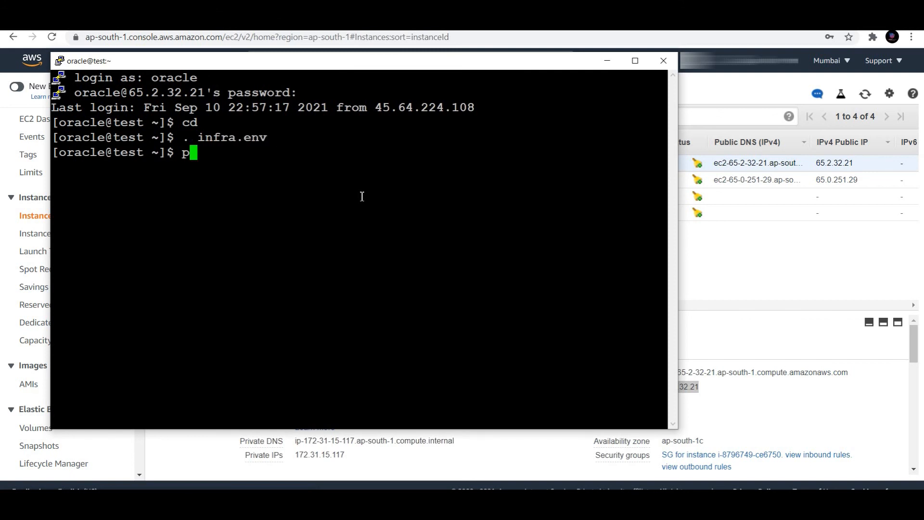
type("s -ef|grep pmon")
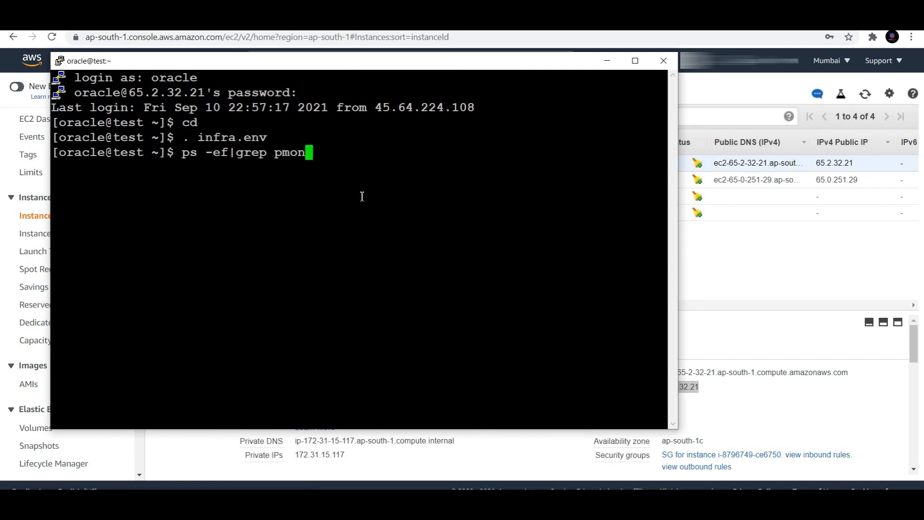
key("Return")
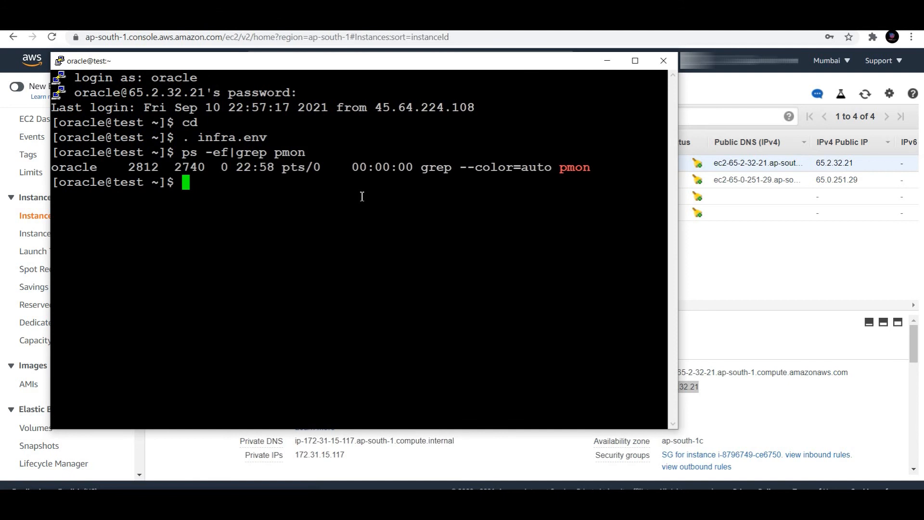
type("sqlplus")
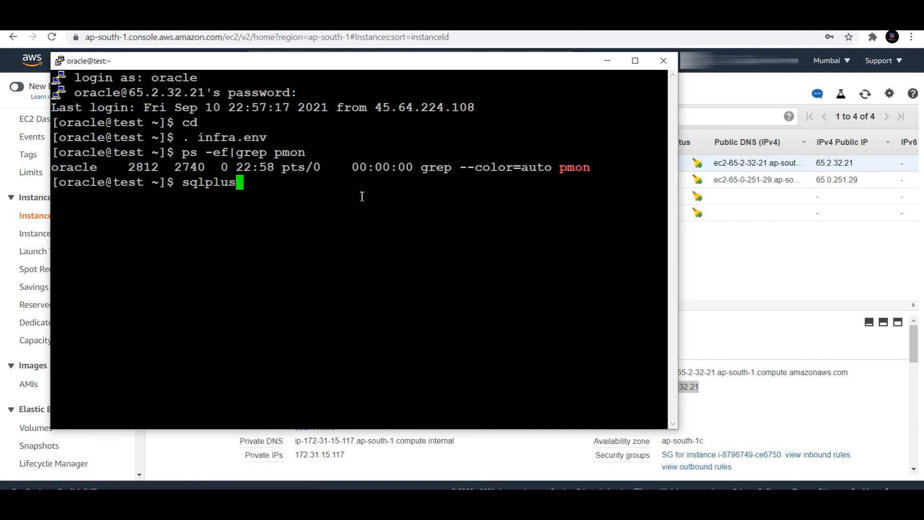
type(" '/as sysdba'")
key("Return")
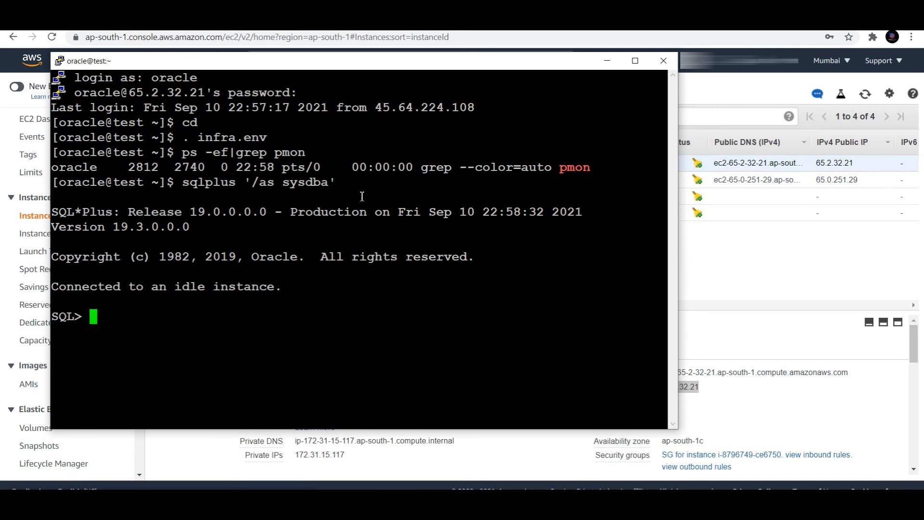
type("startup")
key("Return")
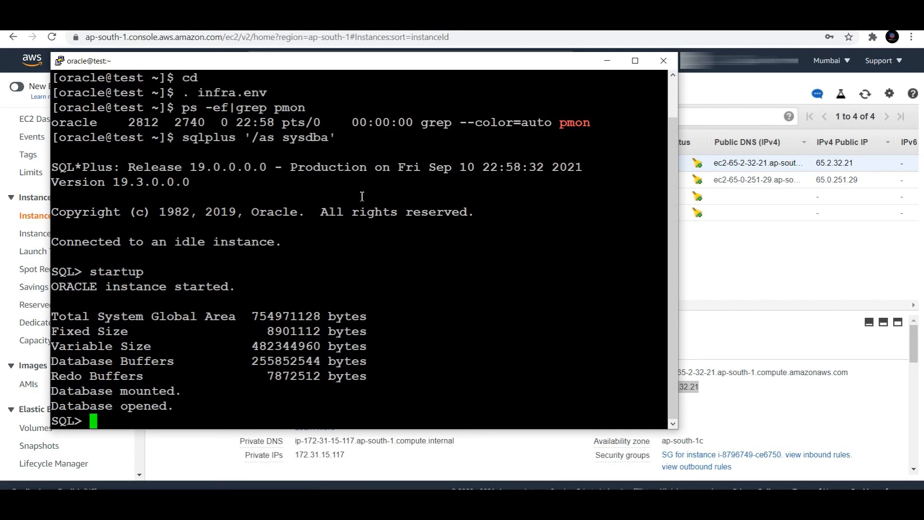
- Run select username from dba_users; returning 23 rows including INFRA
type("select name")
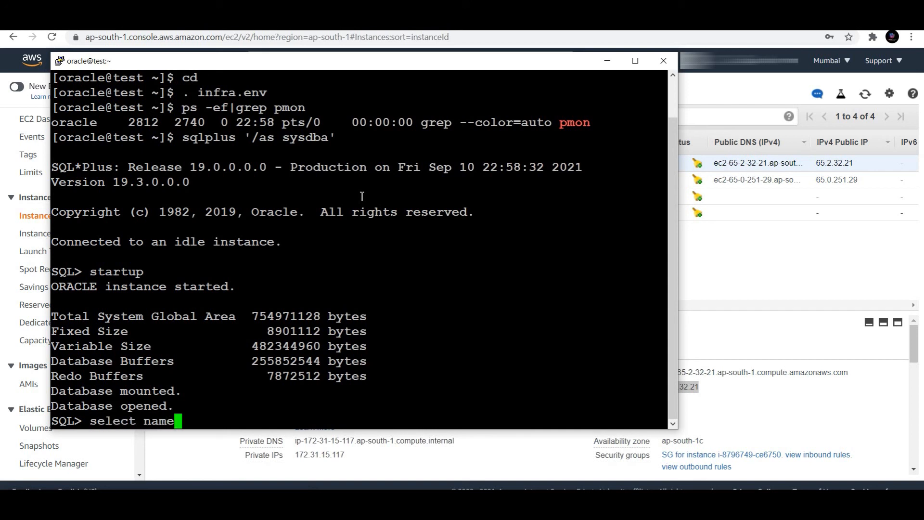
key("BackSpace")
key("BackSpace")
key("BackSpace")
key("BackSpace")
type("username from dba")
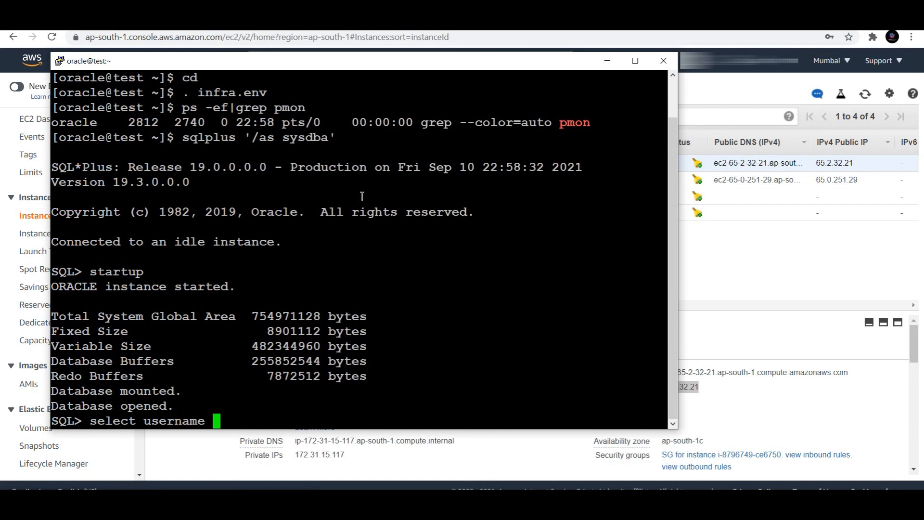
type("_user")
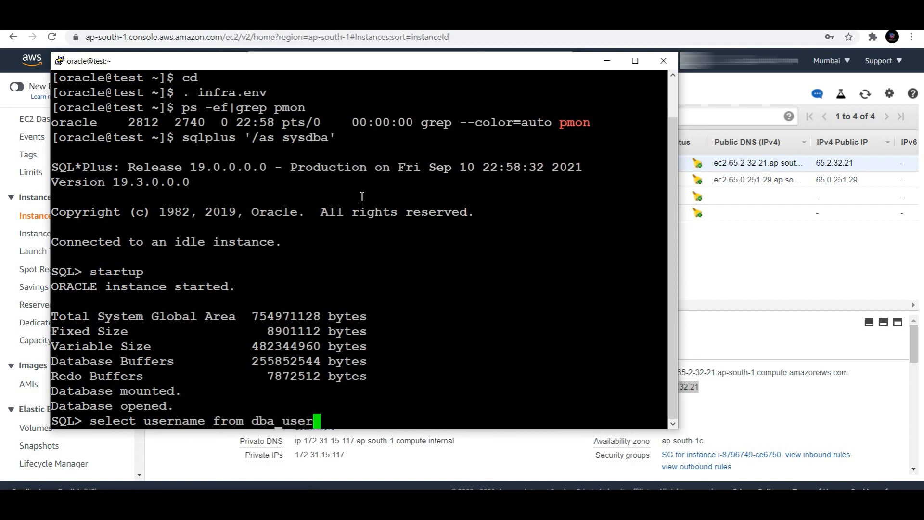
type("s;")
key("Return")
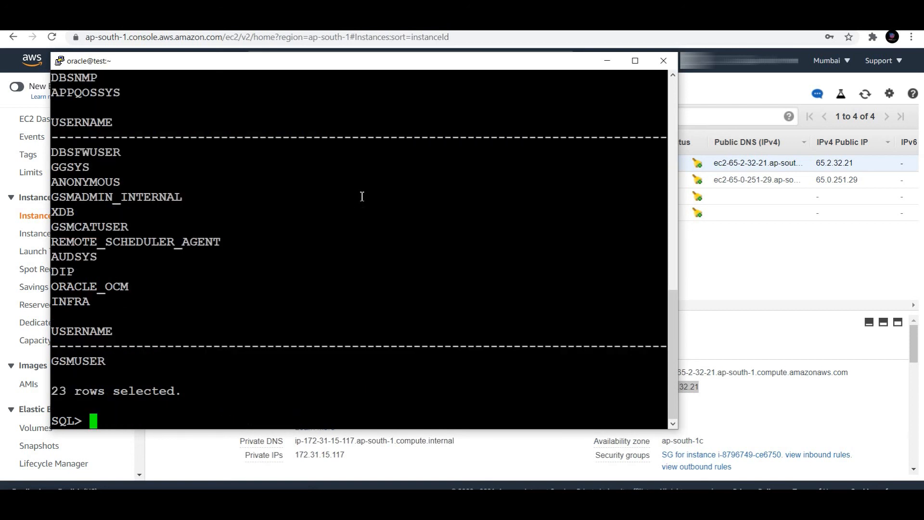
- Mark the INFRA user, exit SQL*Plus, and list /u01 with ls -ltr
double_click(74, 303)
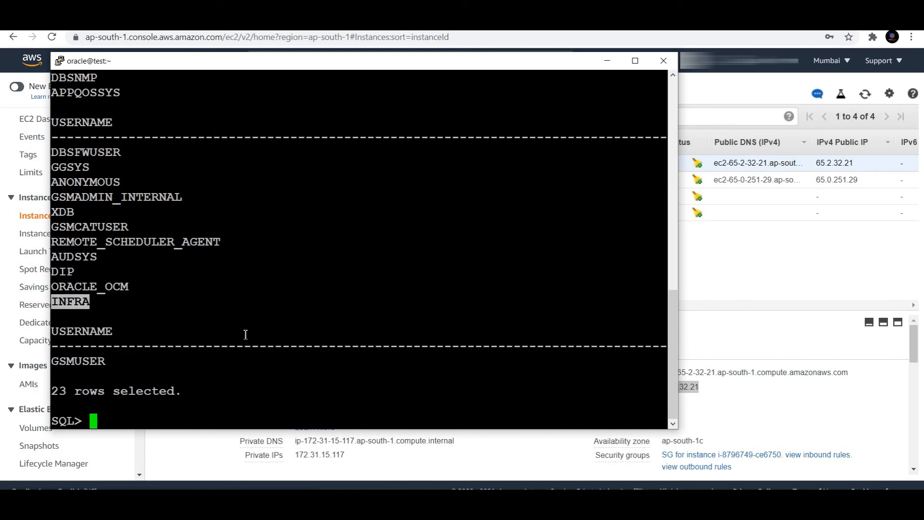
key("ctrl+d")
type("cd /u01/")
key("Return")
type("ls -ltr")
key("Return")
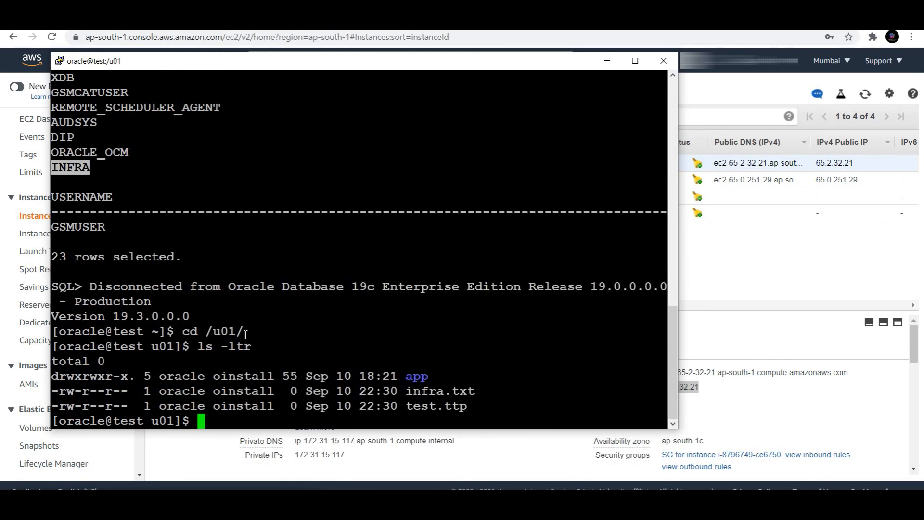
- Highlight the infra.txt and test.ttp entries, then return to CloudEndure's machine details
left_click_drag(460, 409, 428, 376)
left_click_drag(8, 389, 59, 347)
left_click(223, 349)
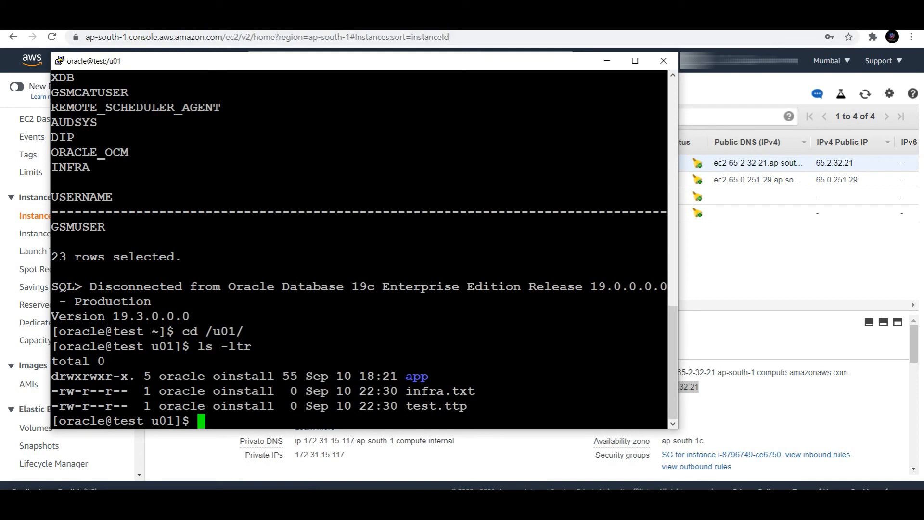
left_click(73, 21)
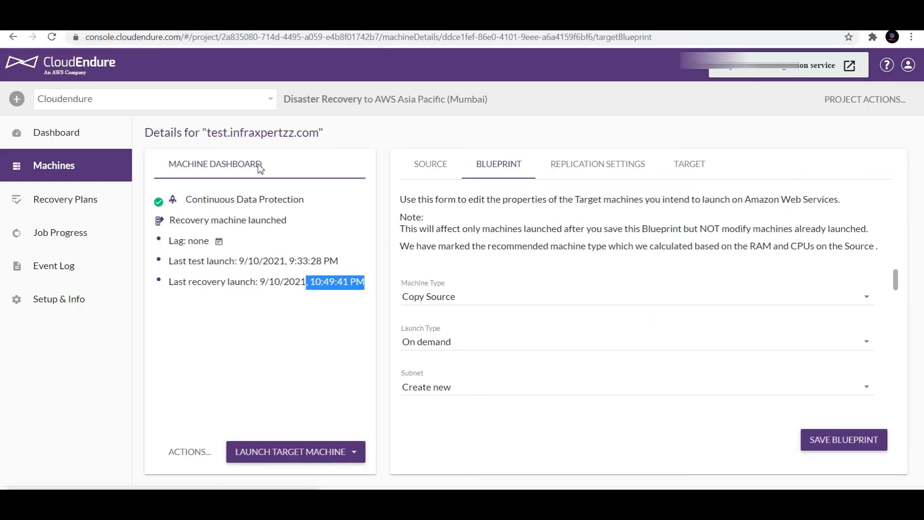
- Open the Machines list showing test.infraxpertzz.com Failed over and close MACHINE ACTIONS without choosing
left_click(72, 169)
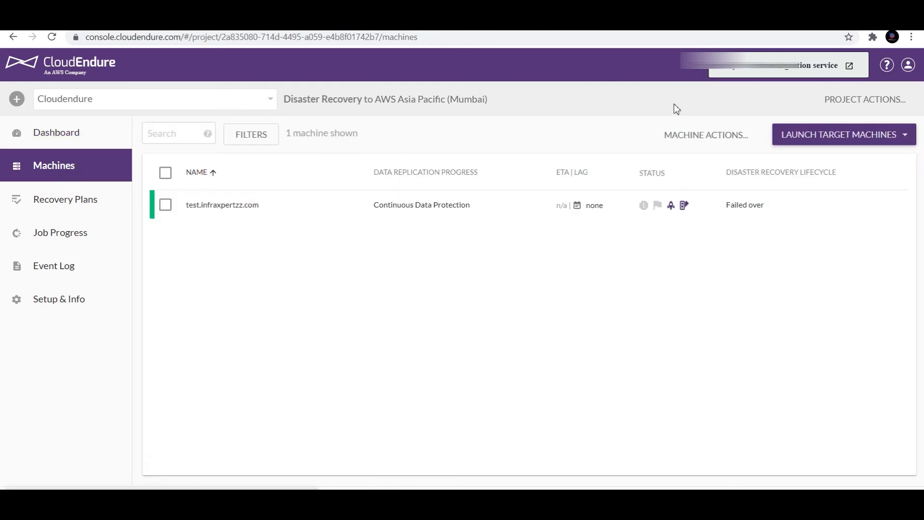
left_click(697, 137)
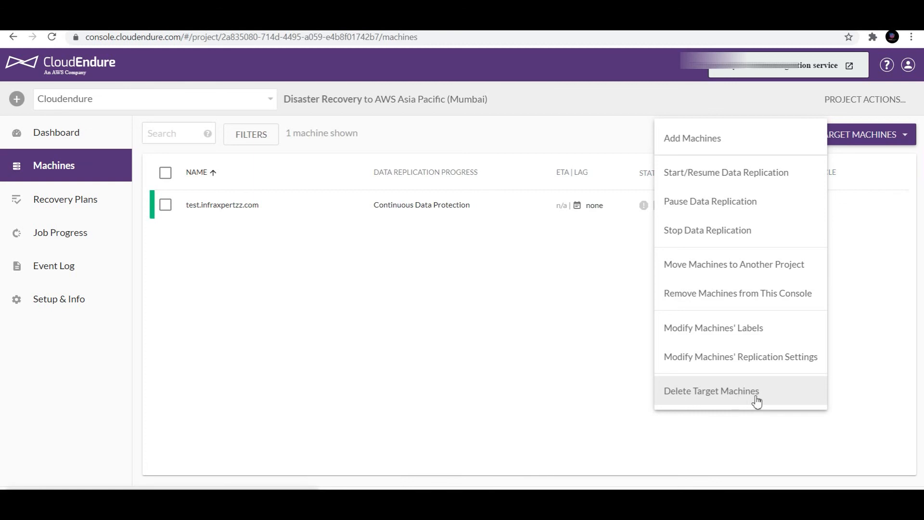
left_click(476, 378)
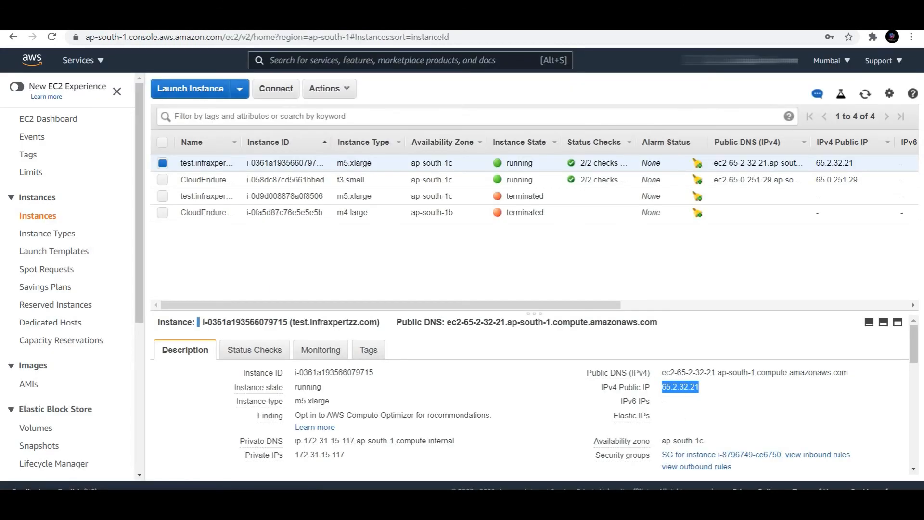